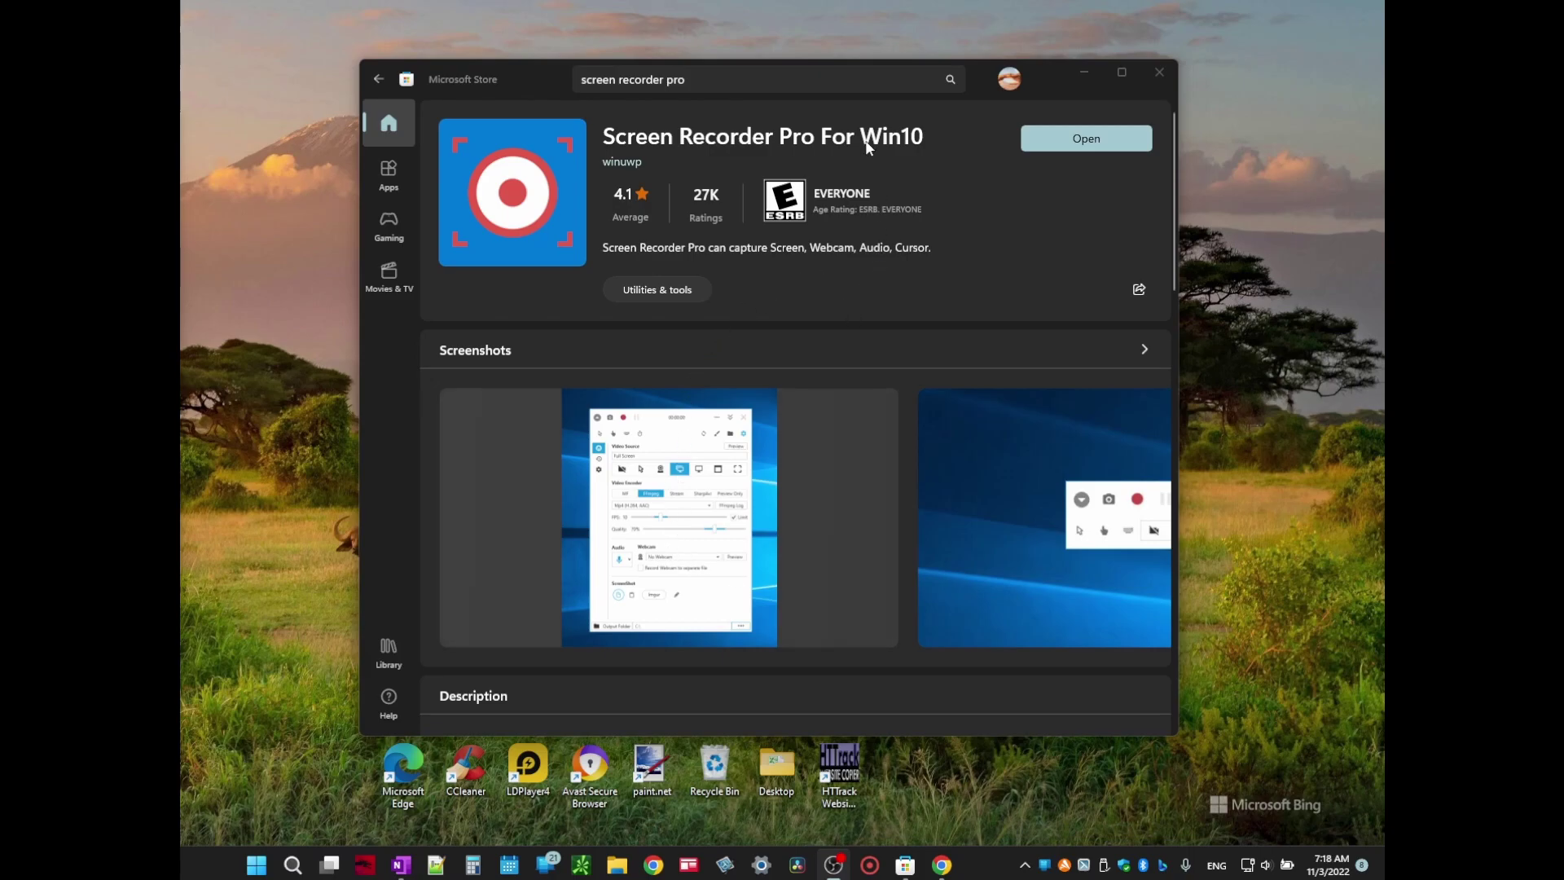
- Bring Microsoft Store forward and highlight the 'Screen Recorder Pro For Win10' app title
{"action": "left_click", "coordinate": [847, 150]}
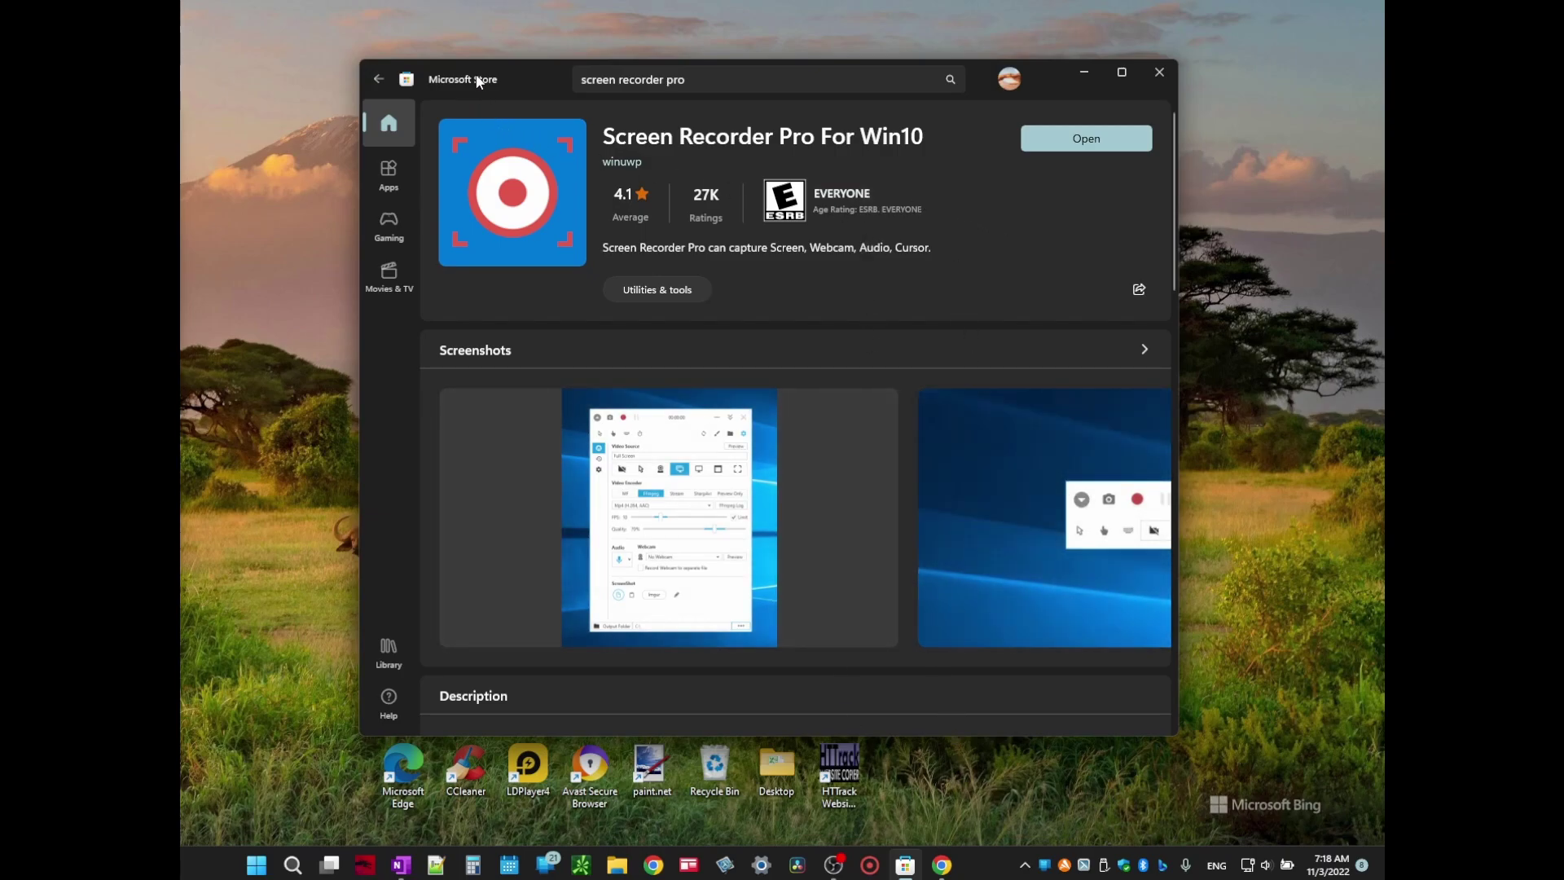
{"action": "left_click", "coordinate": [590, 79]}
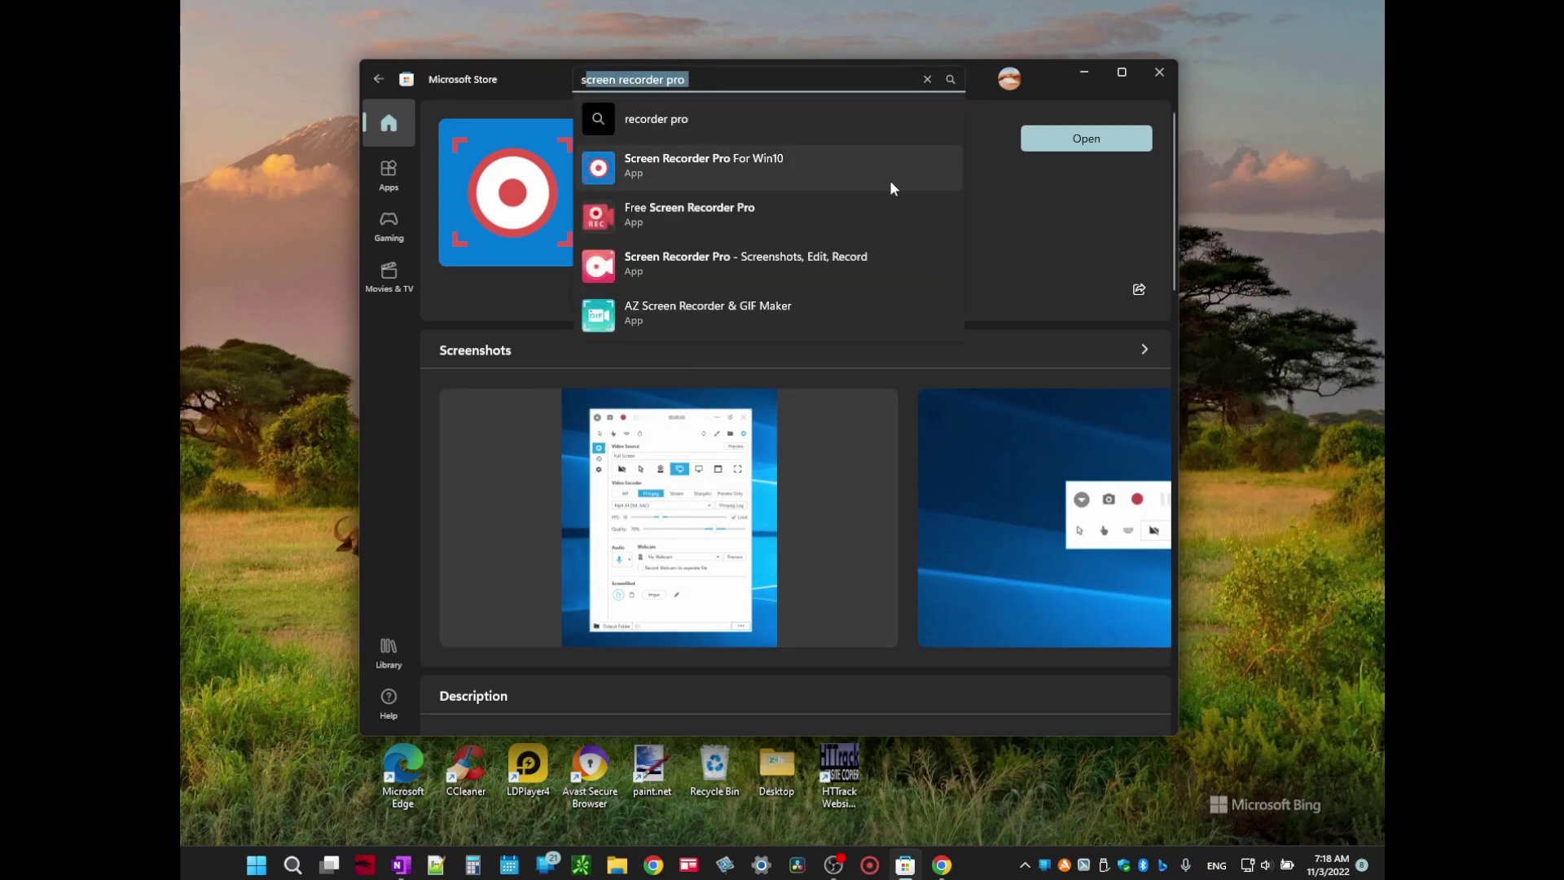
{"action": "left_click", "coordinate": [628, 171]}
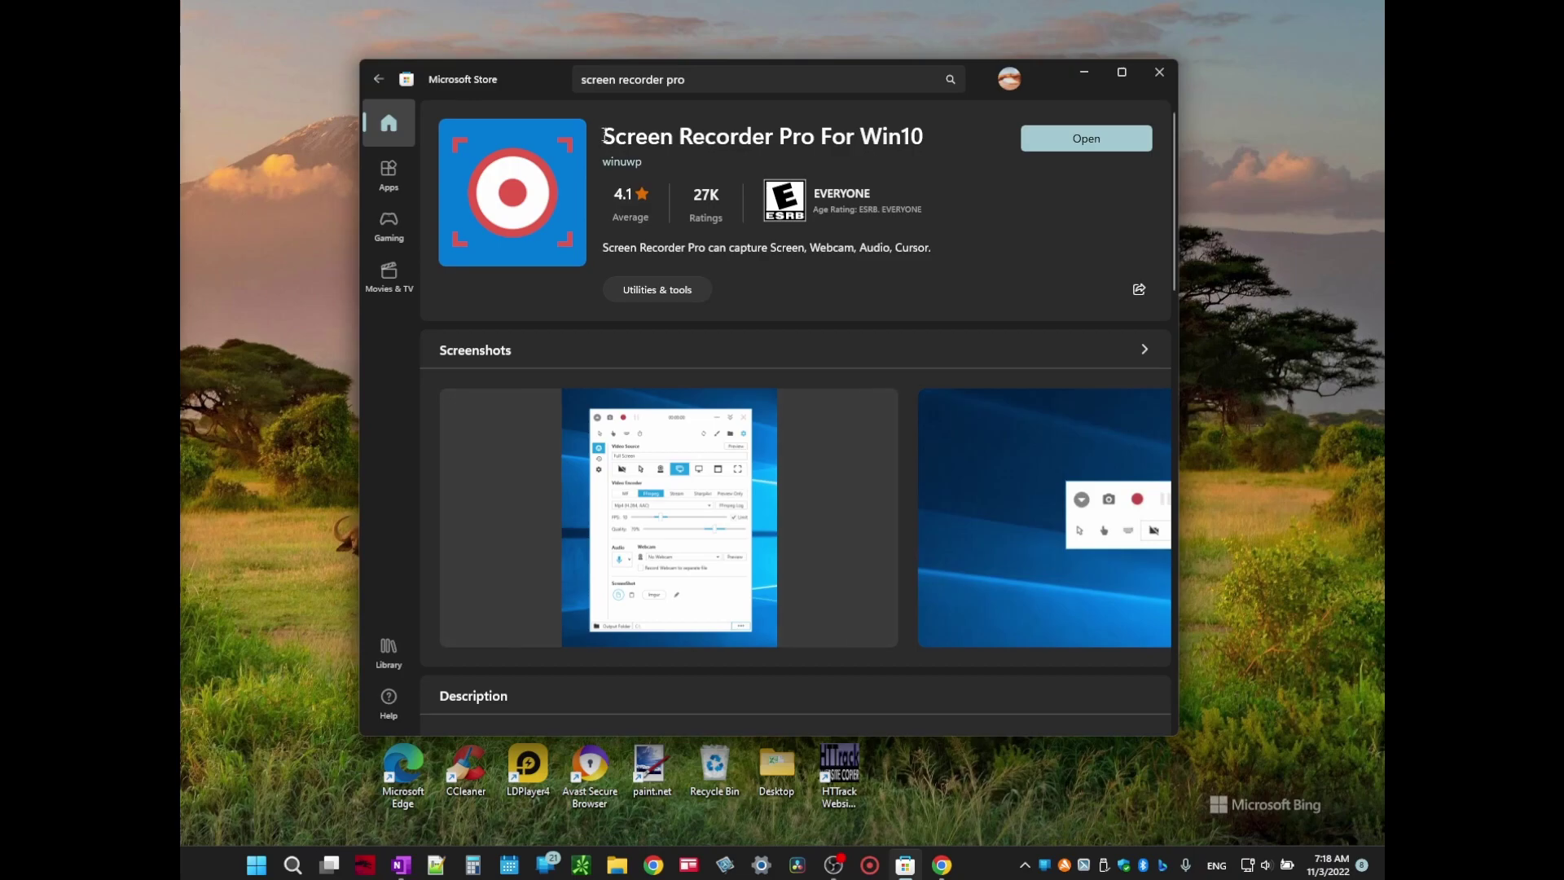
{"action": "left_click_drag", "start_coordinate": [604, 134], "coordinate": [693, 136]}
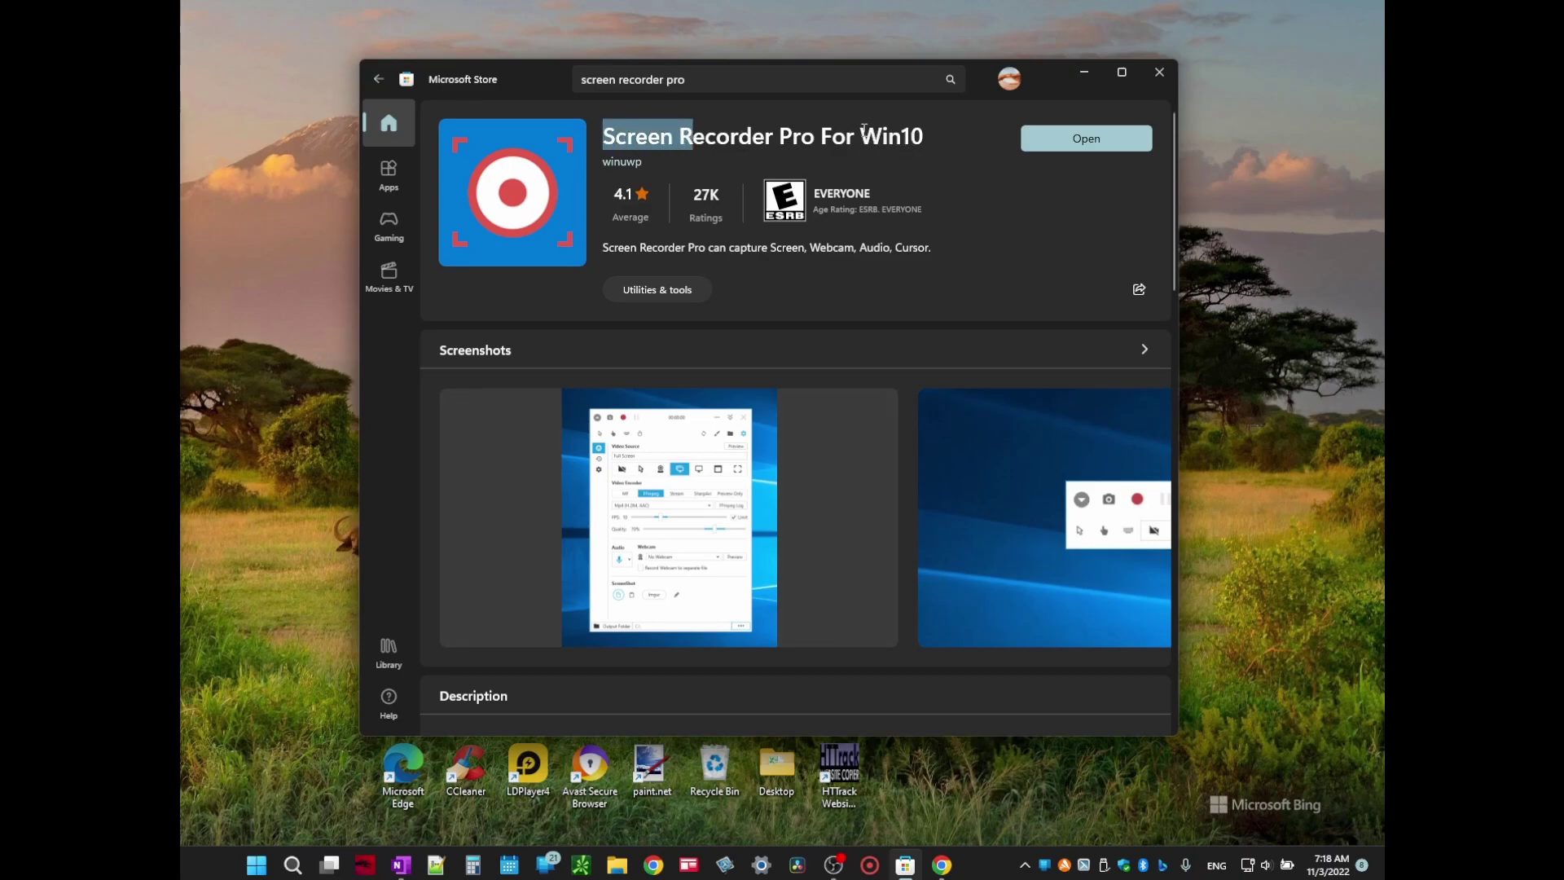
{"action": "left_click_drag", "start_coordinate": [860, 135], "coordinate": [924, 135]}
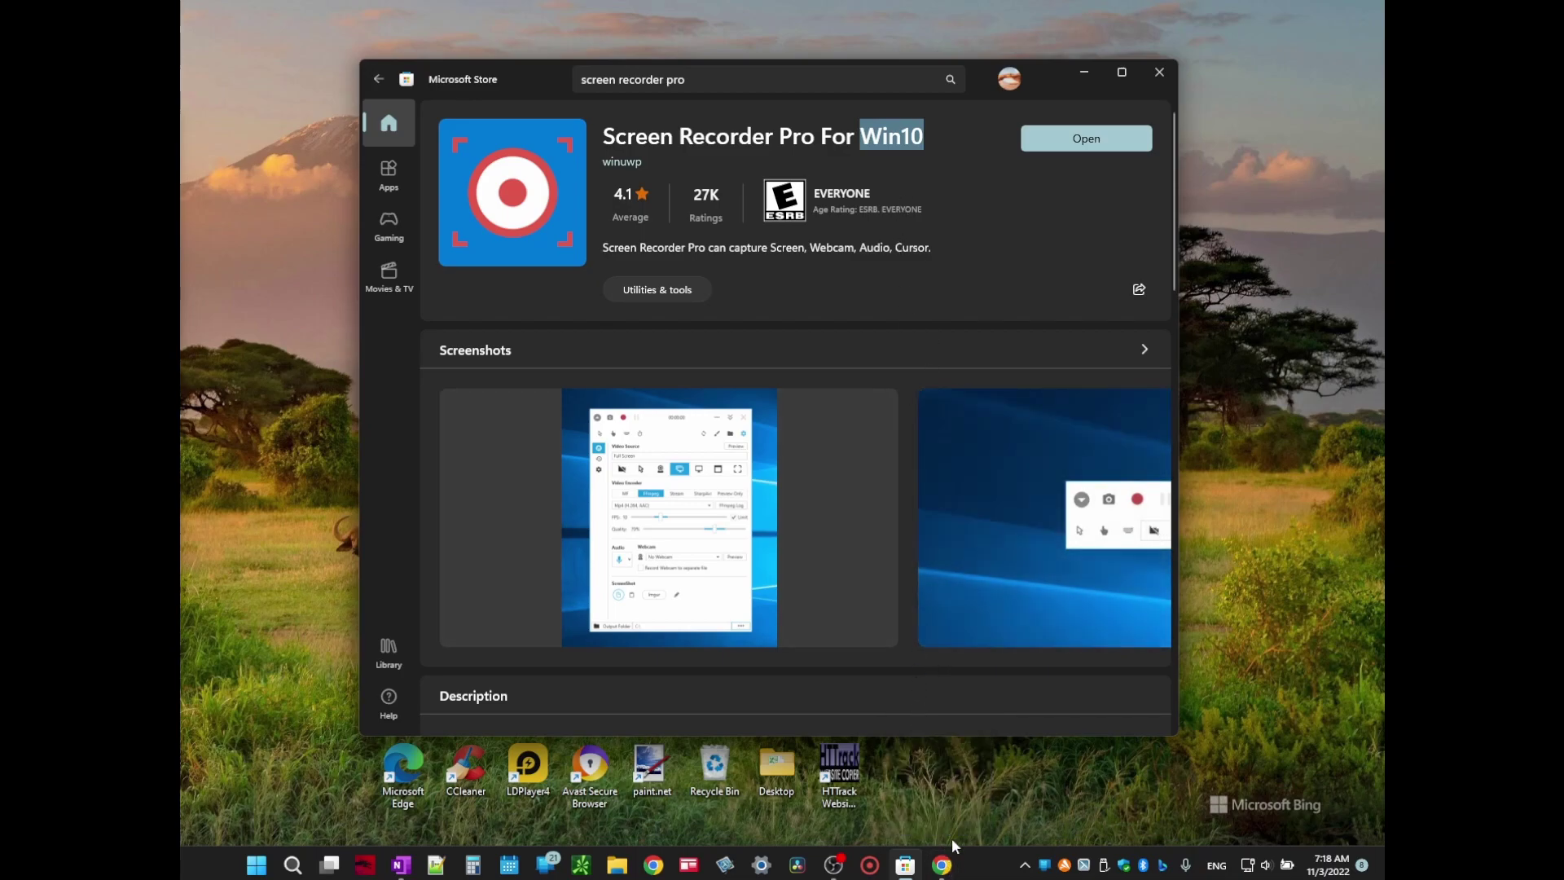
- Back in Chrome's Google results, open the Screen Recorder Pro For Win10 – Microsoft Apps listing, then minimize Chrome
{"action": "left_click", "coordinate": [941, 866]}
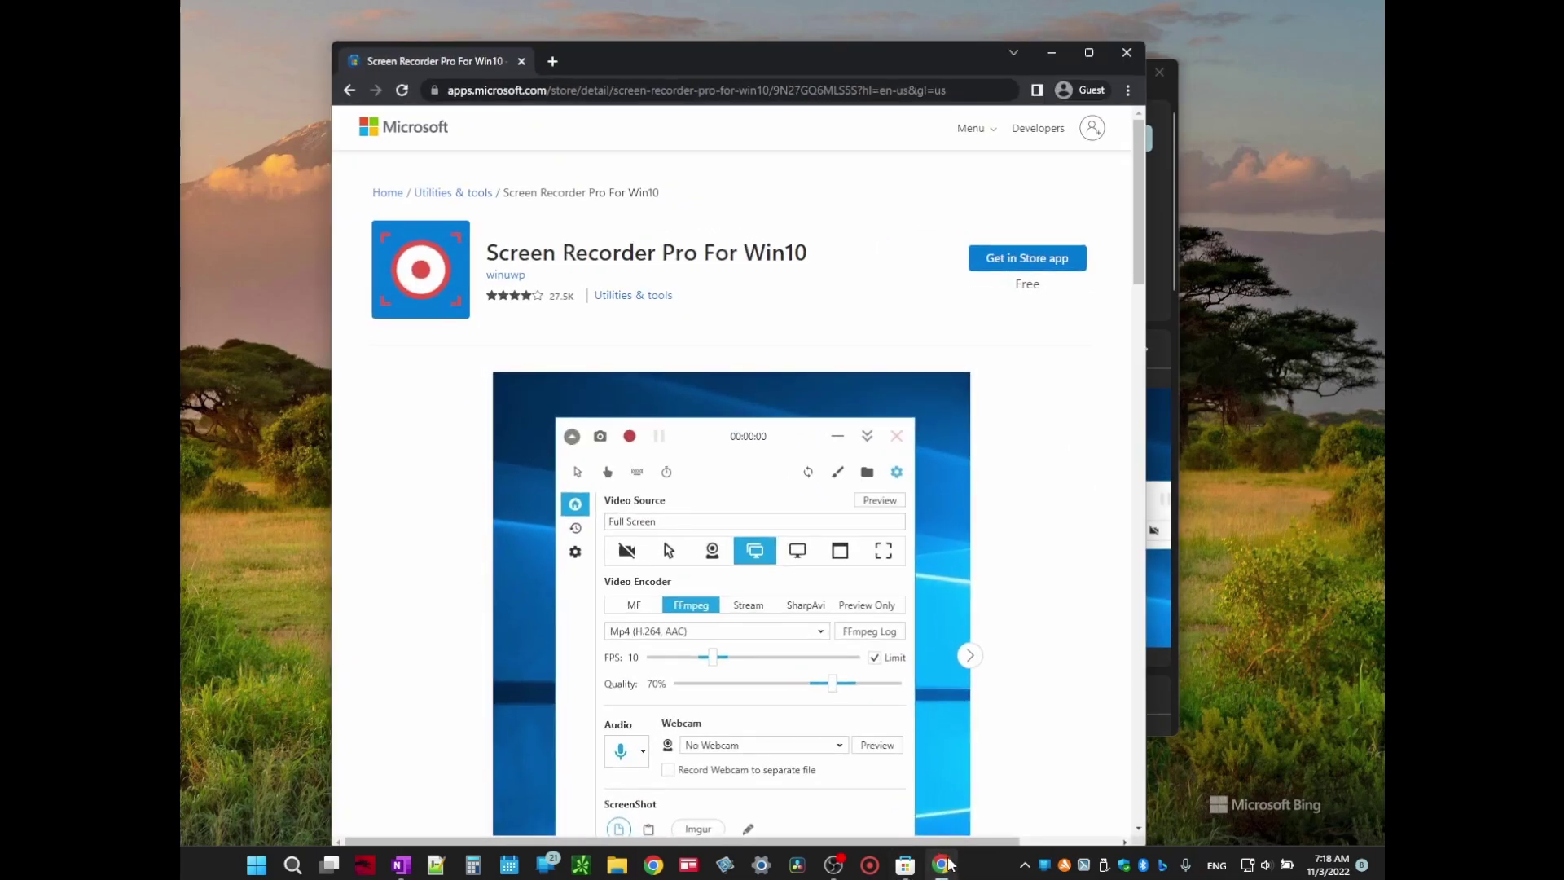
{"action": "left_click", "coordinate": [349, 91]}
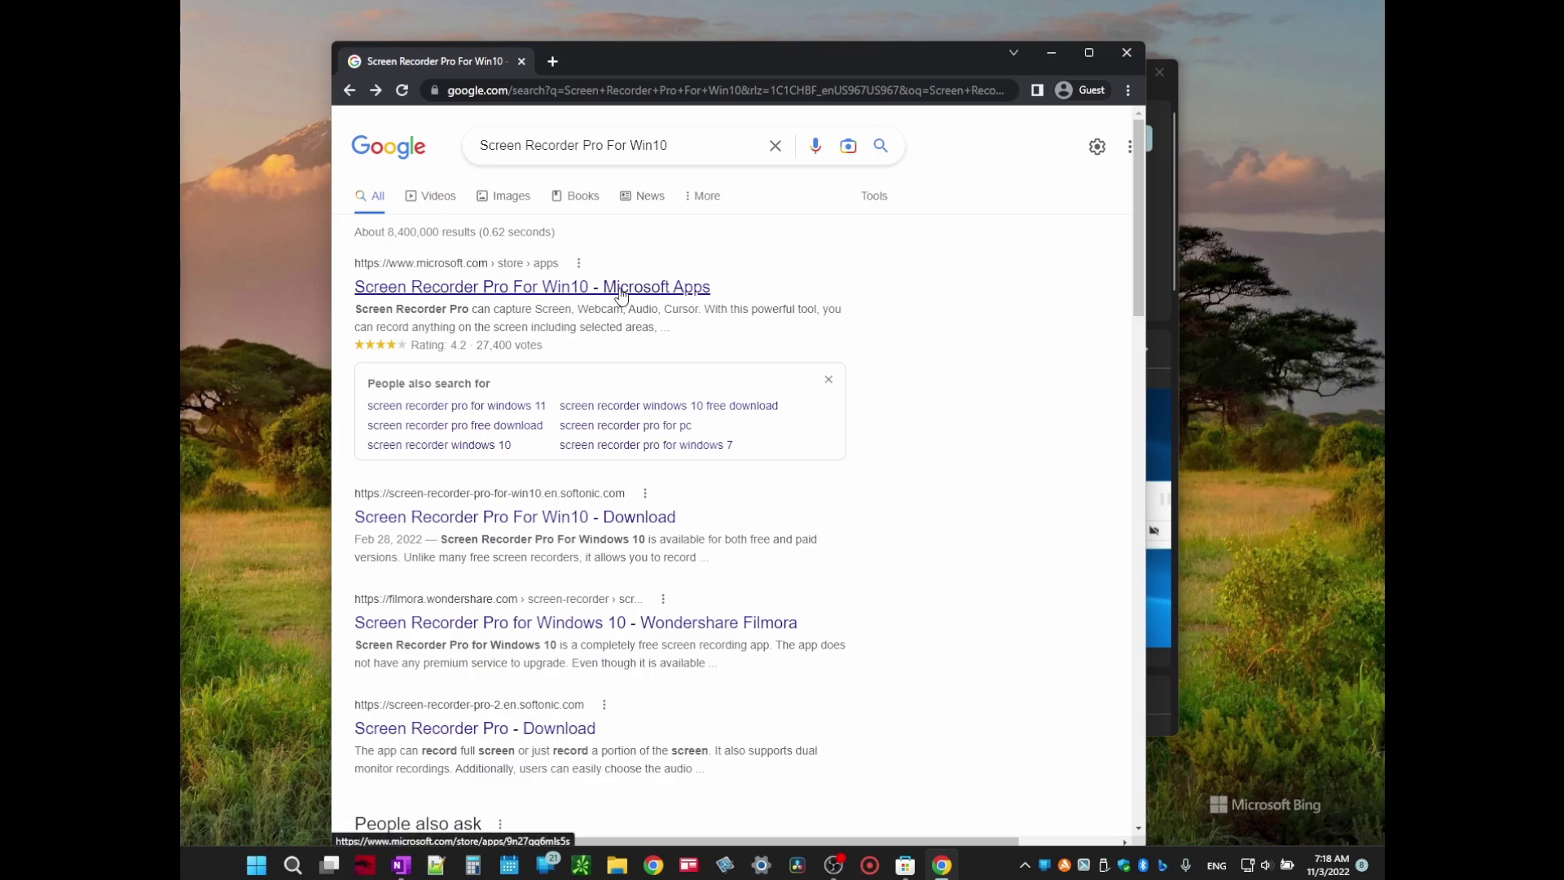
{"action": "left_click", "coordinate": [687, 292]}
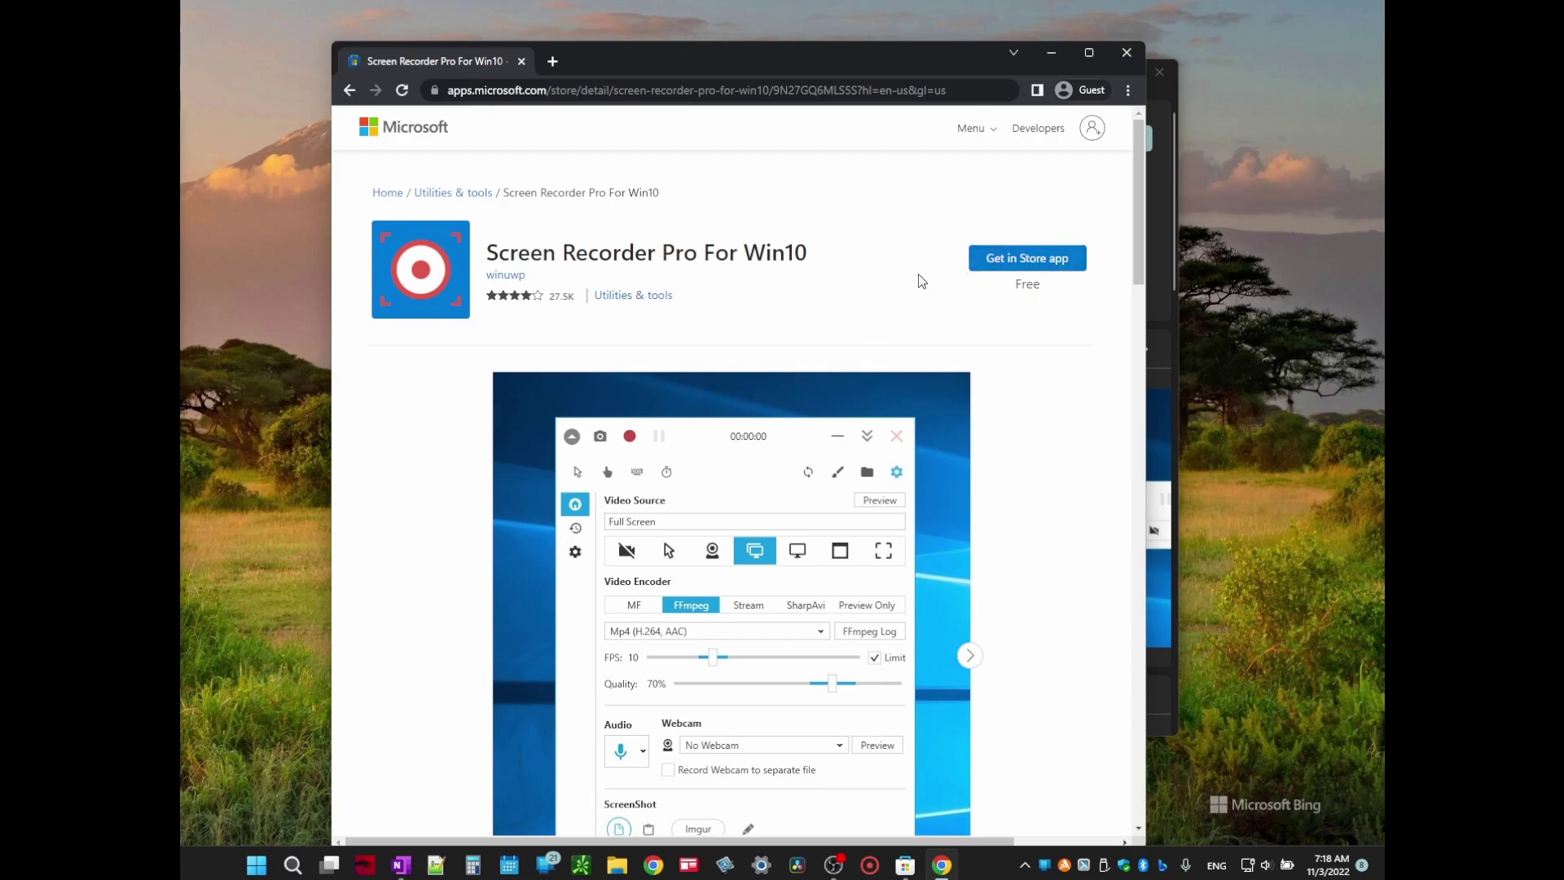
{"action": "left_click", "coordinate": [1044, 61]}
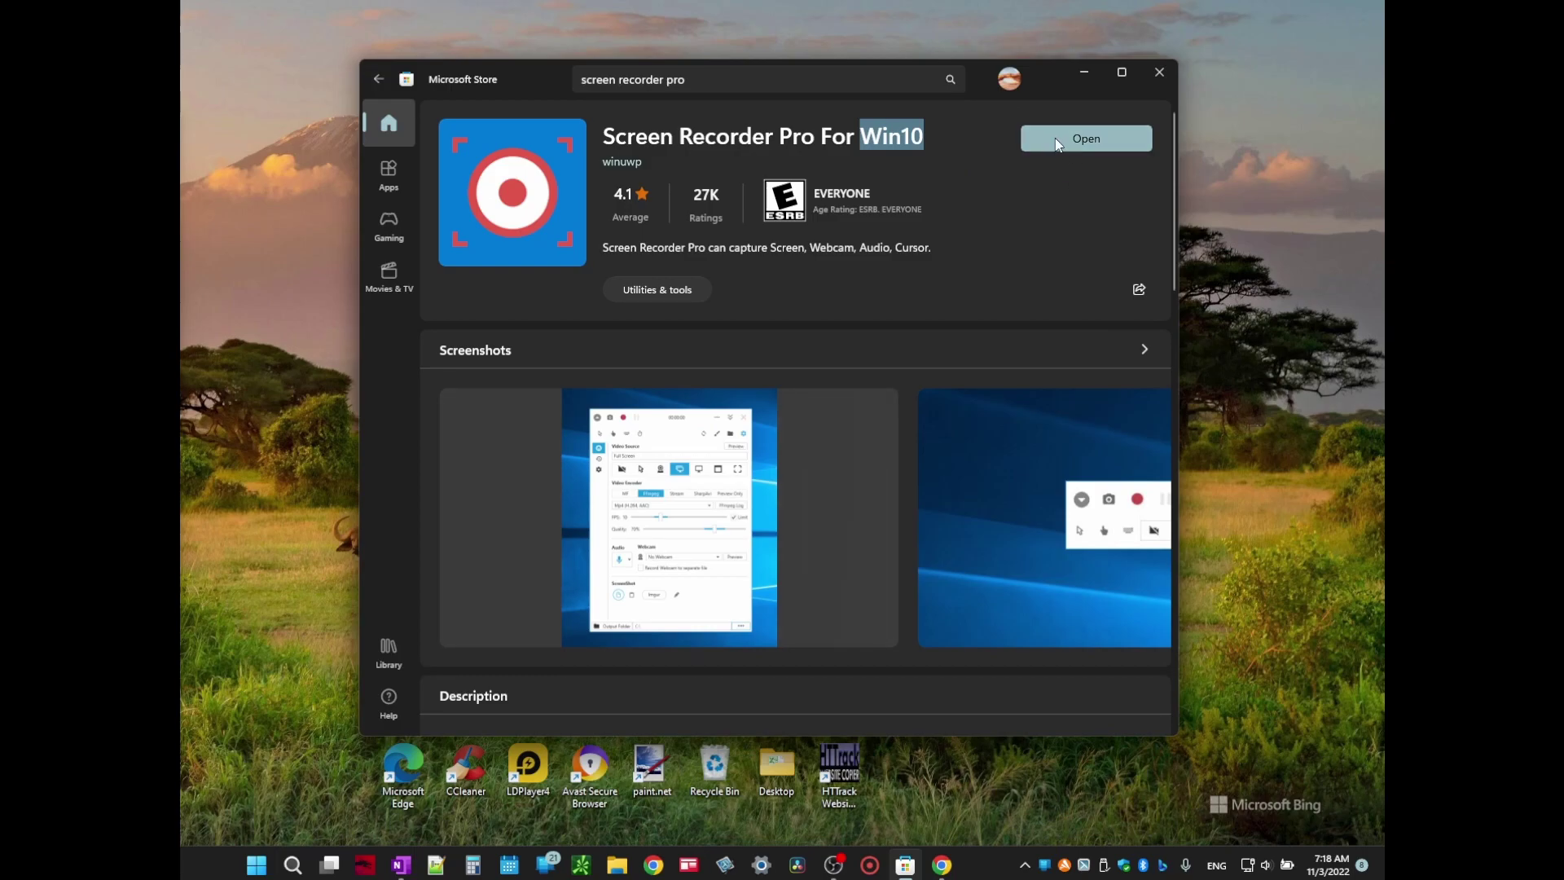
- Launch Screen Recorder Pro from the Store, minimize the Store, and move the recorder to the top
{"action": "left_click", "coordinate": [1055, 145]}
{"action": "left_click", "coordinate": [1085, 72]}
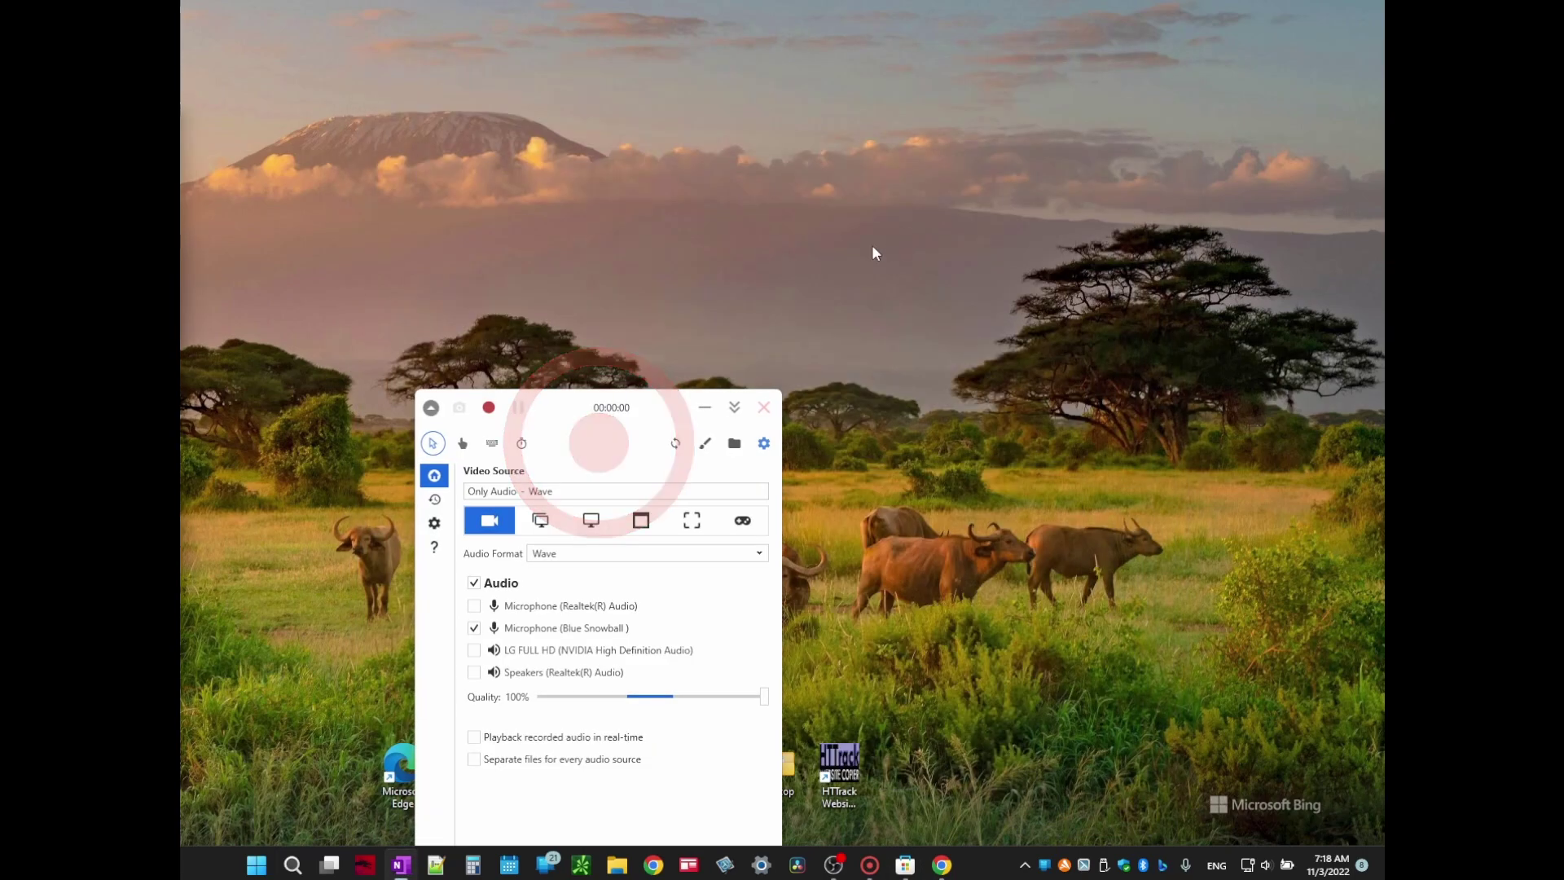
{"action": "left_click_drag", "start_coordinate": [668, 352], "coordinate": [685, 134]}
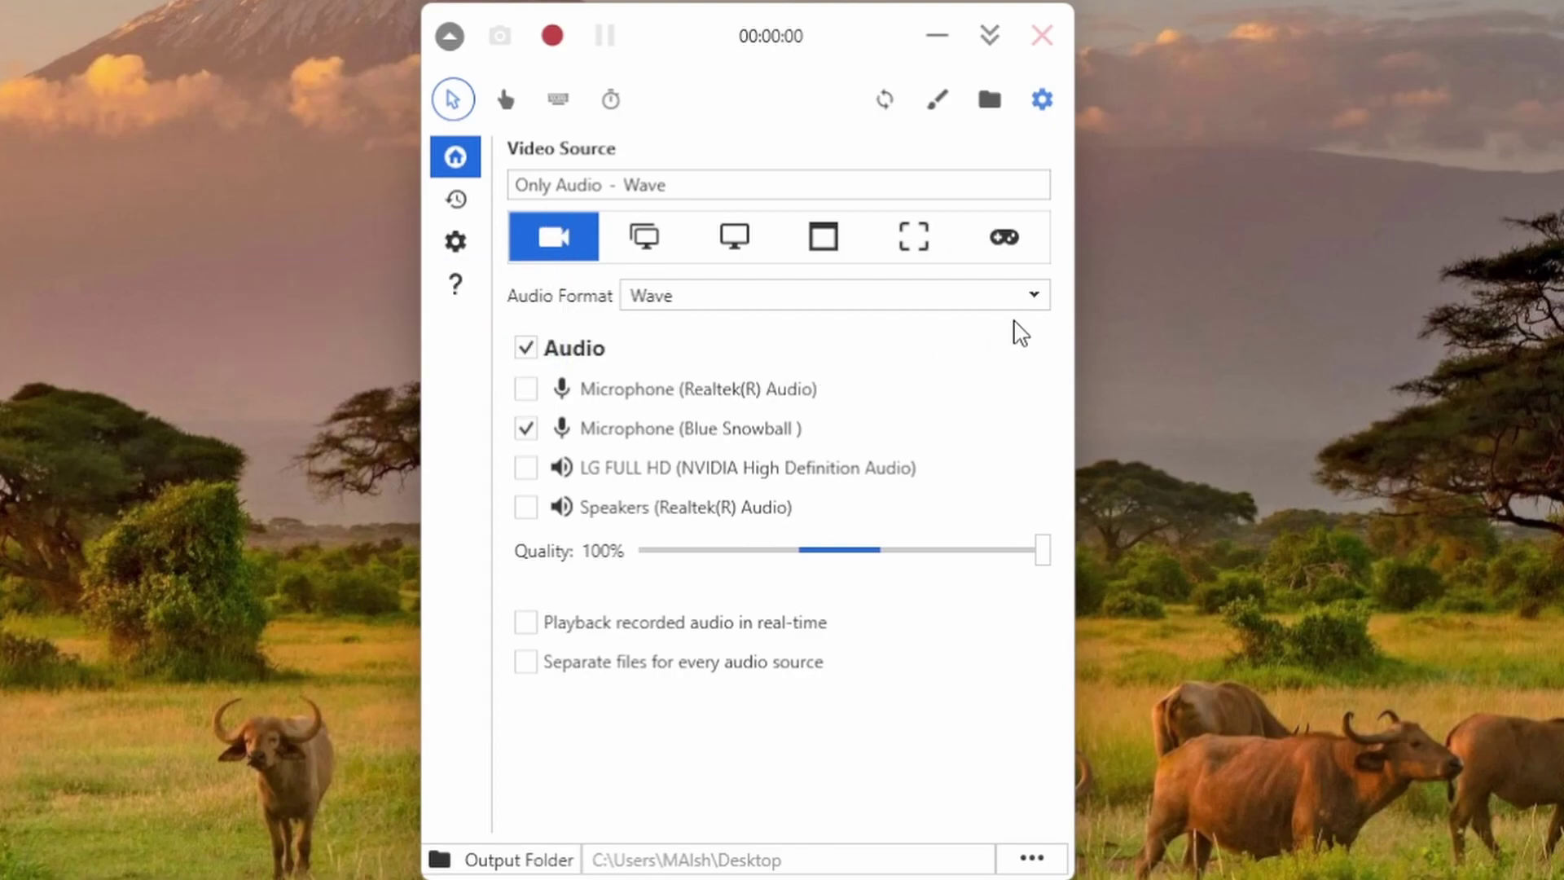
- Keep audio-only capture at Wave format and 100% quality, saving to the Desktop folder
{"action": "left_click", "coordinate": [1034, 301]}
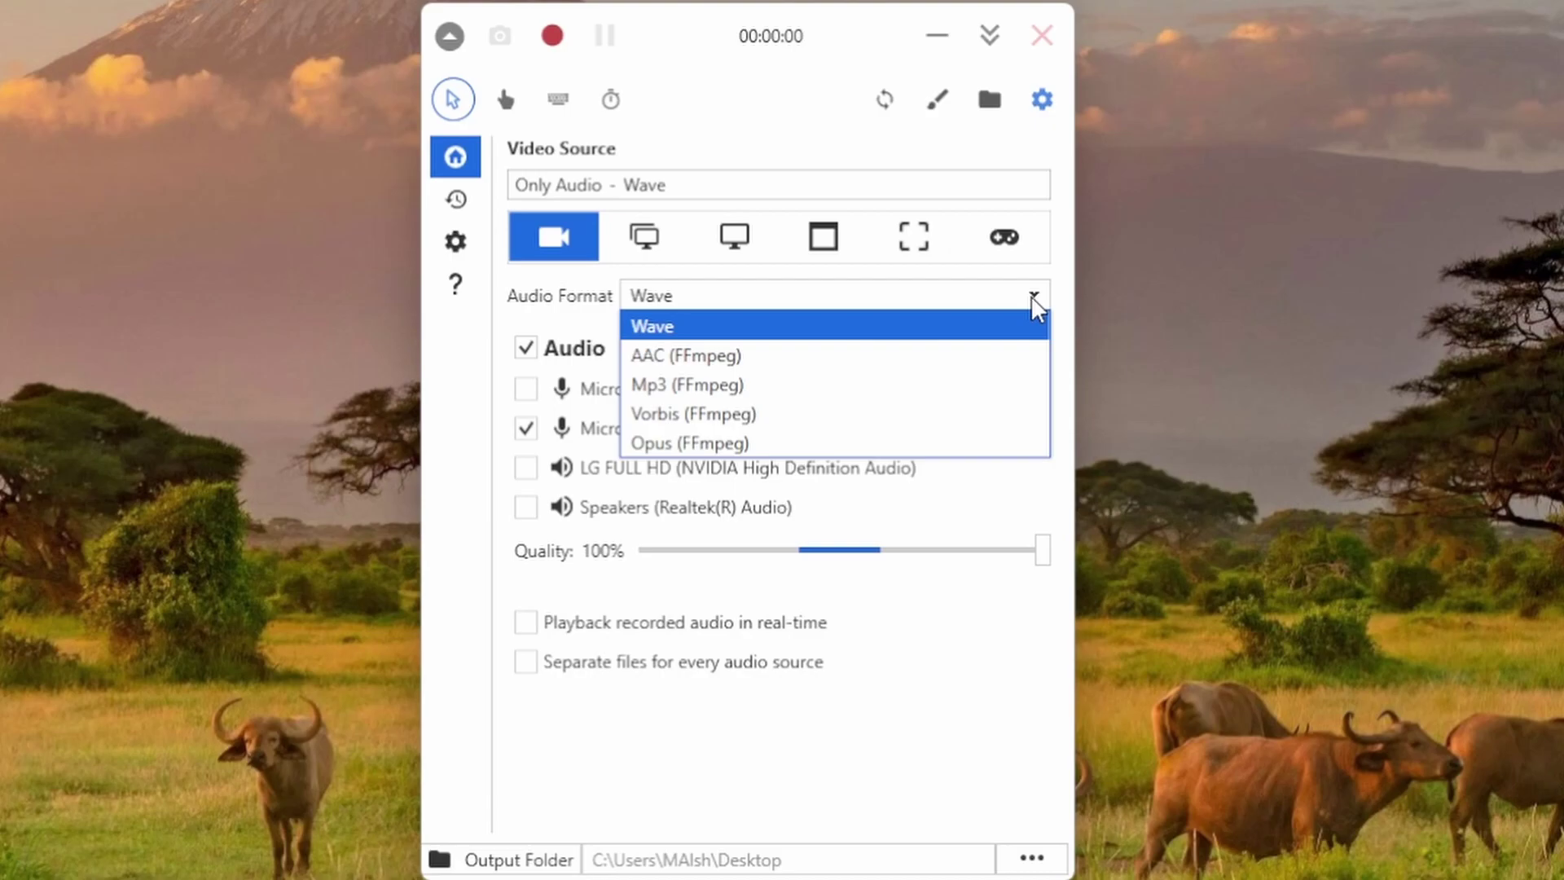
{"action": "left_click", "coordinate": [1033, 300]}
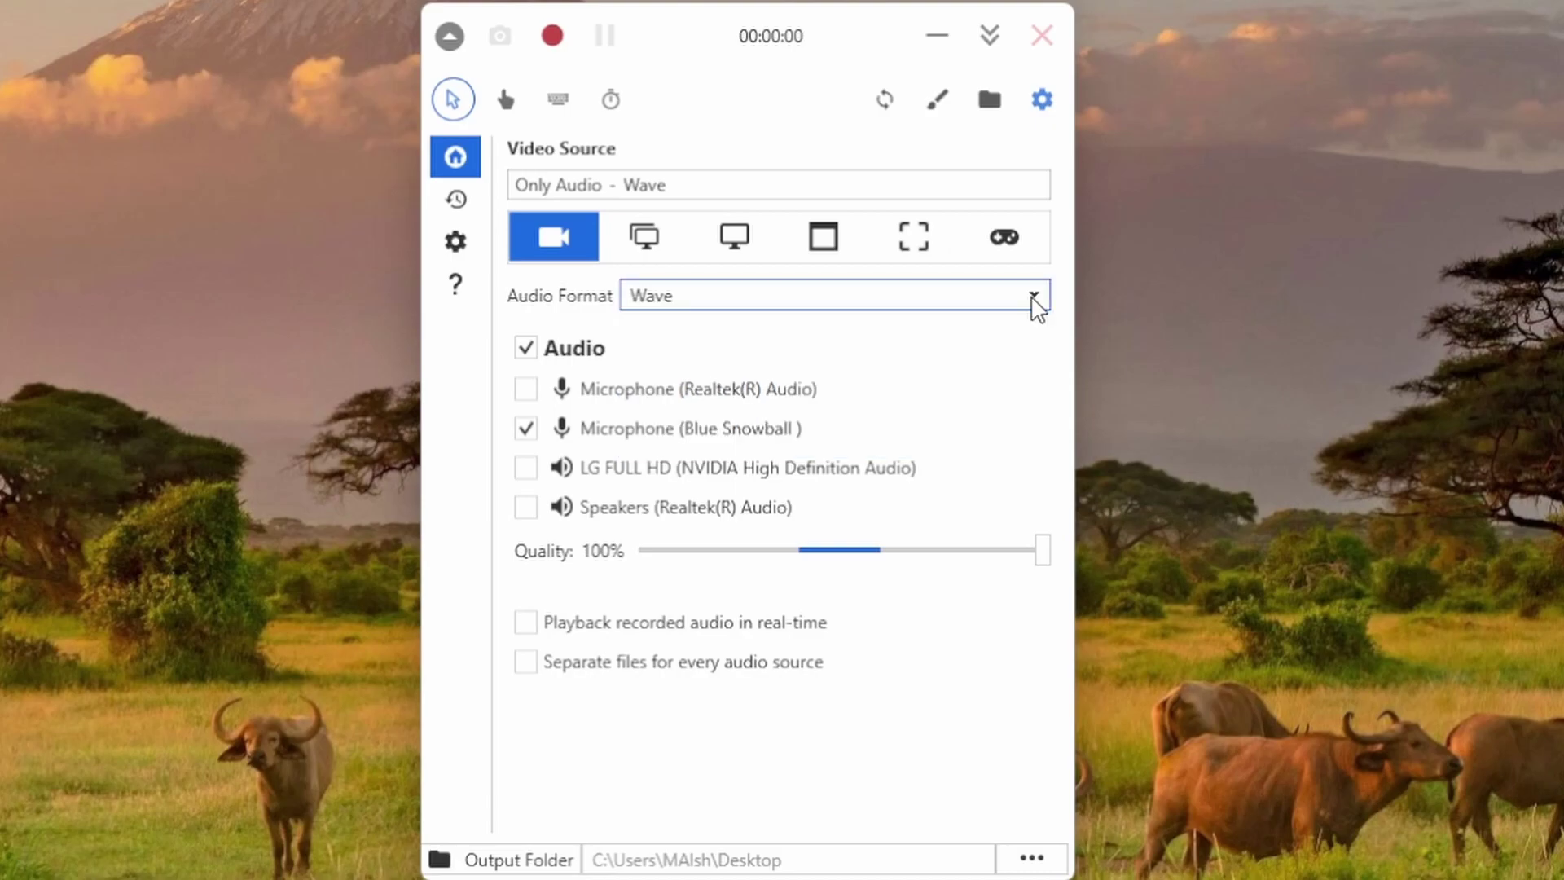
{"action": "left_click", "coordinate": [1033, 300]}
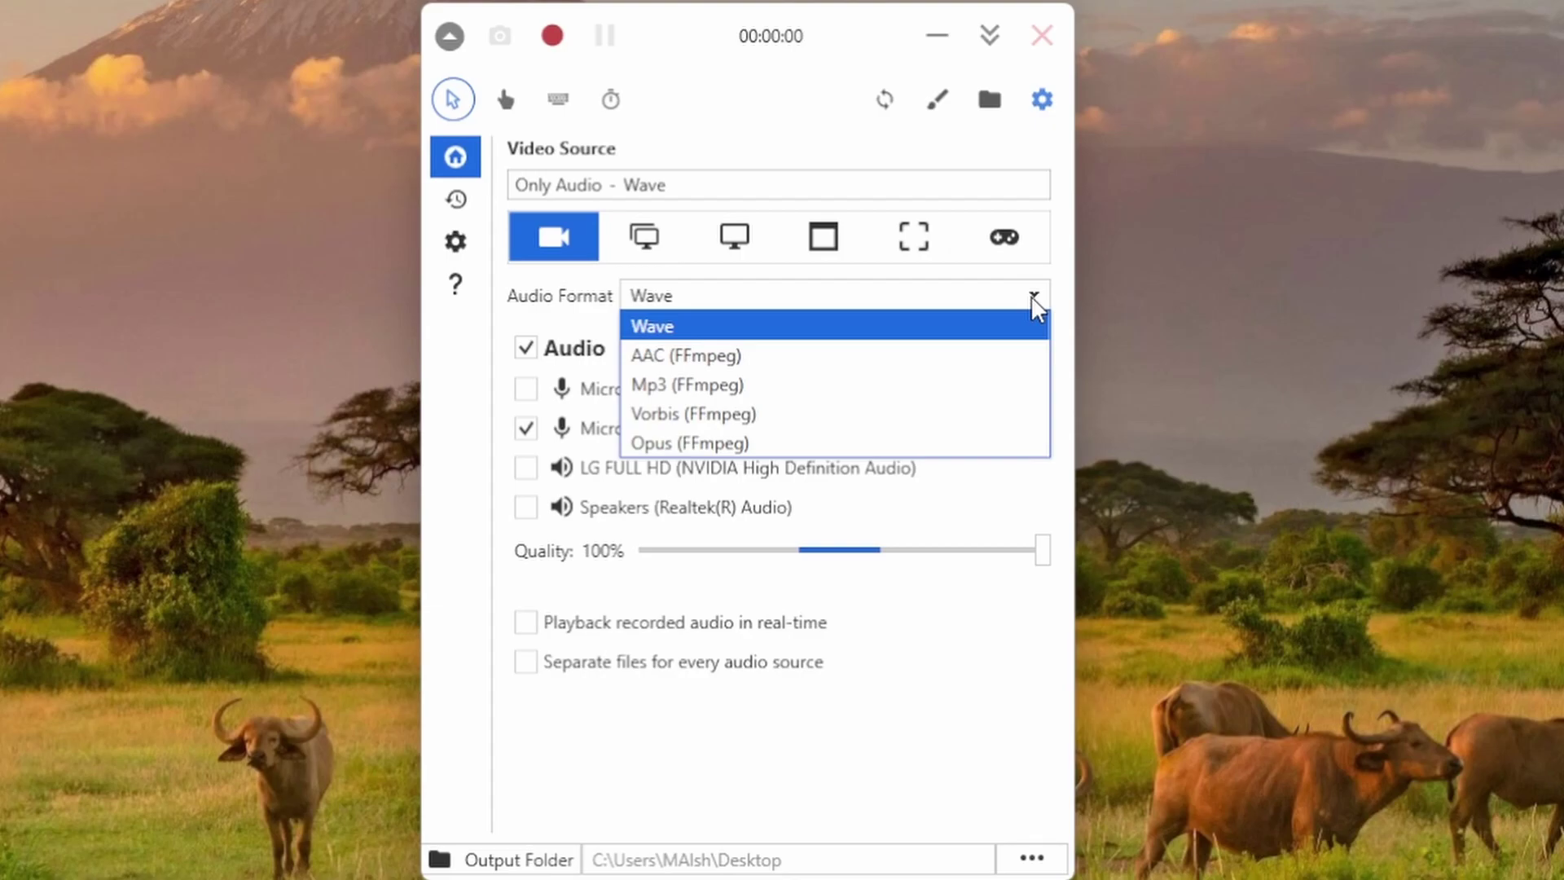
{"action": "left_click", "coordinate": [1032, 298]}
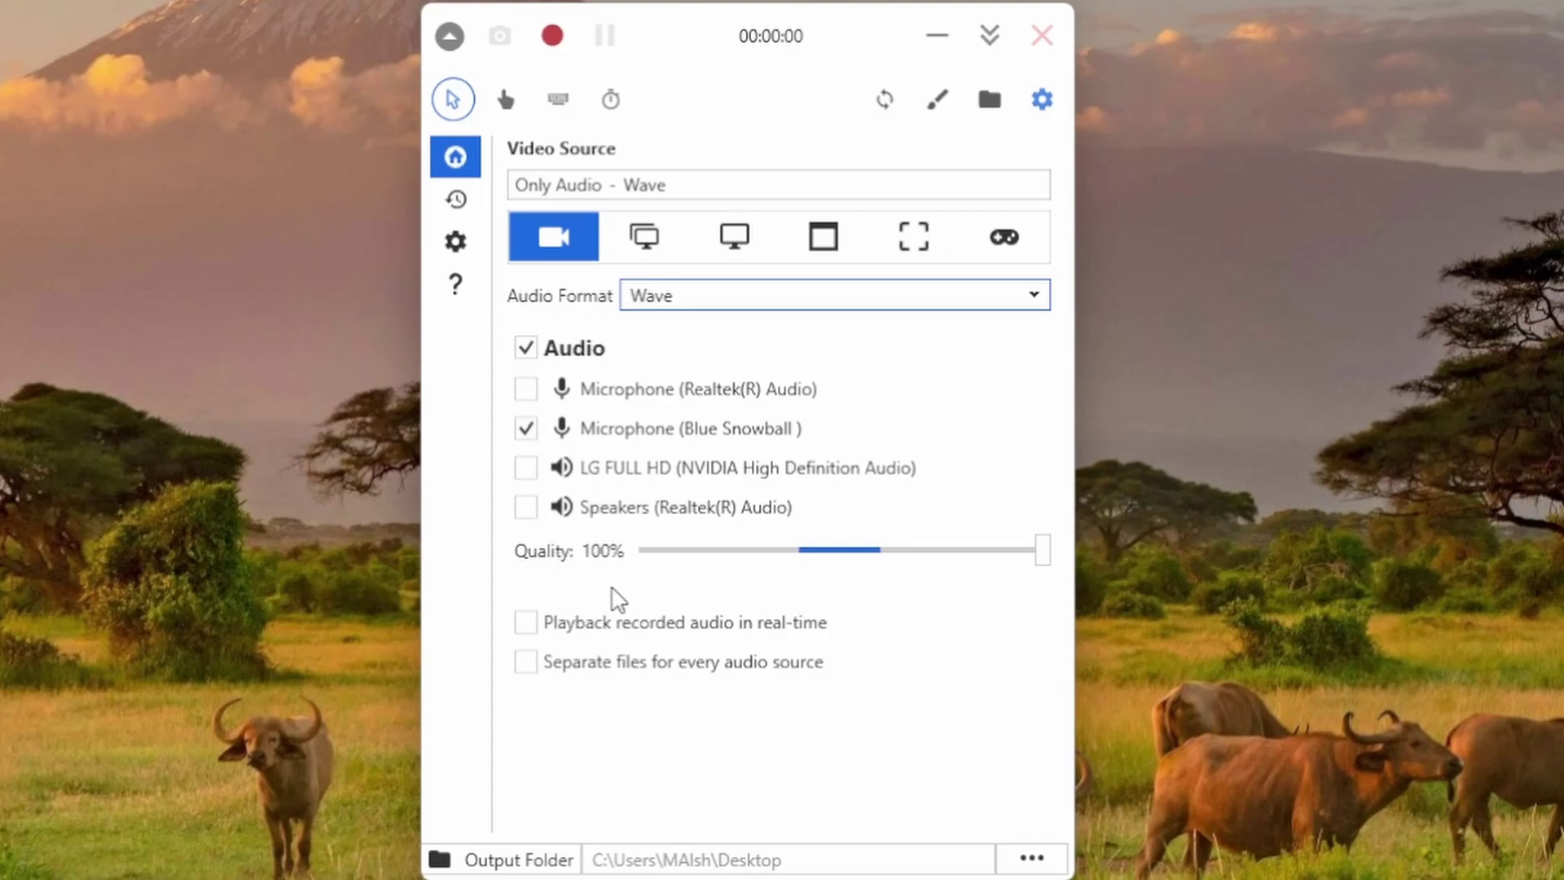
{"action": "mouse_move", "coordinate": [1045, 551]}
{"action": "left_mouse_down"}
{"action": "mouse_move", "coordinate": [900, 554]}
{"action": "mouse_move", "coordinate": [1052, 561]}
{"action": "left_mouse_up"}
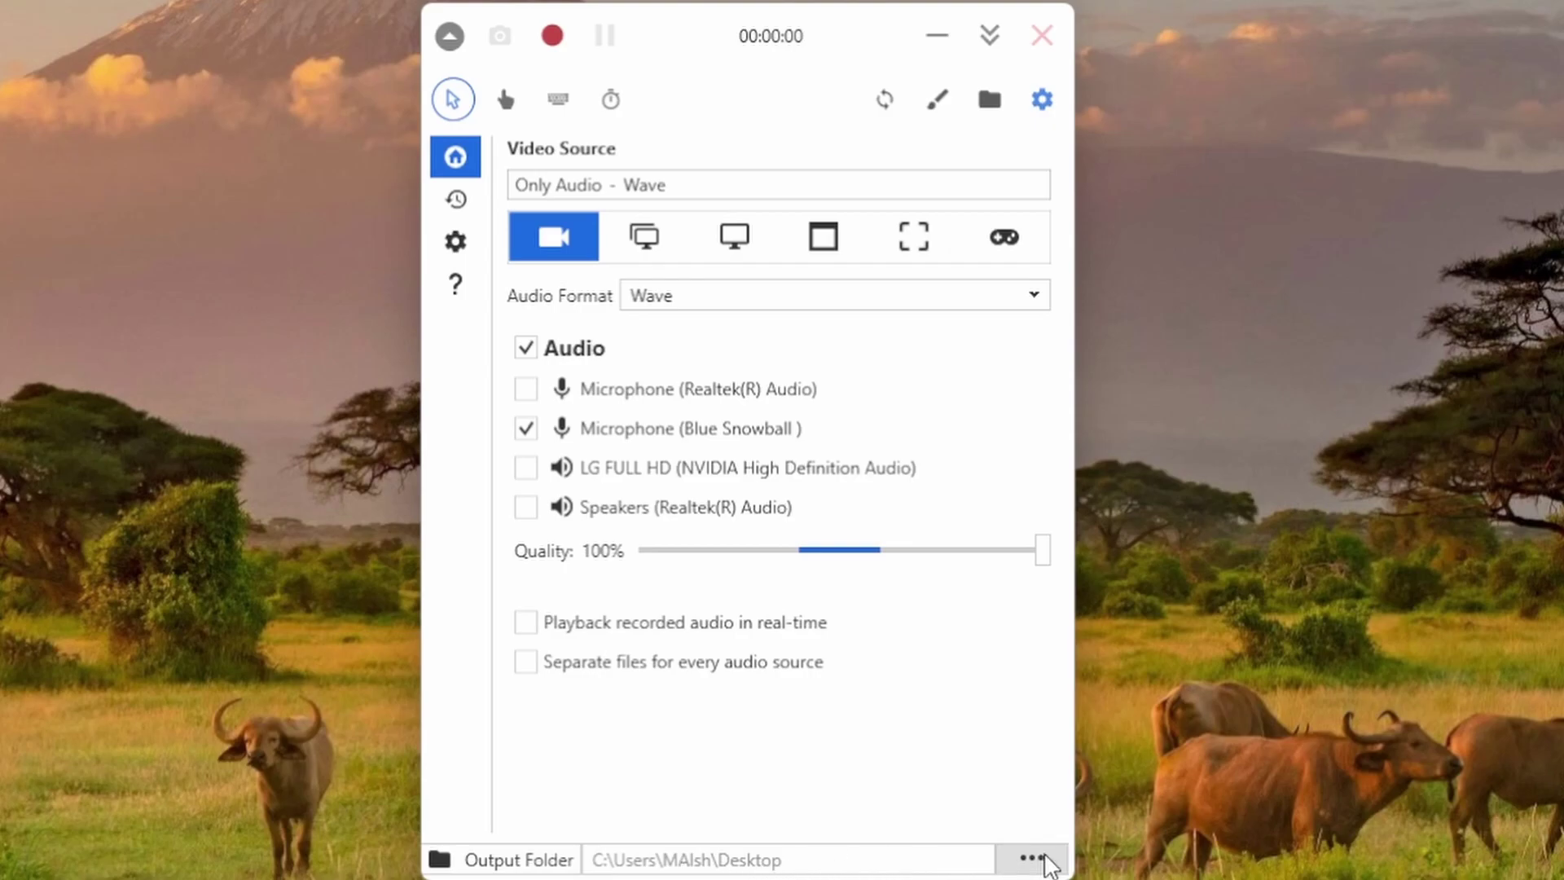
{"action": "left_click", "coordinate": [1031, 857]}
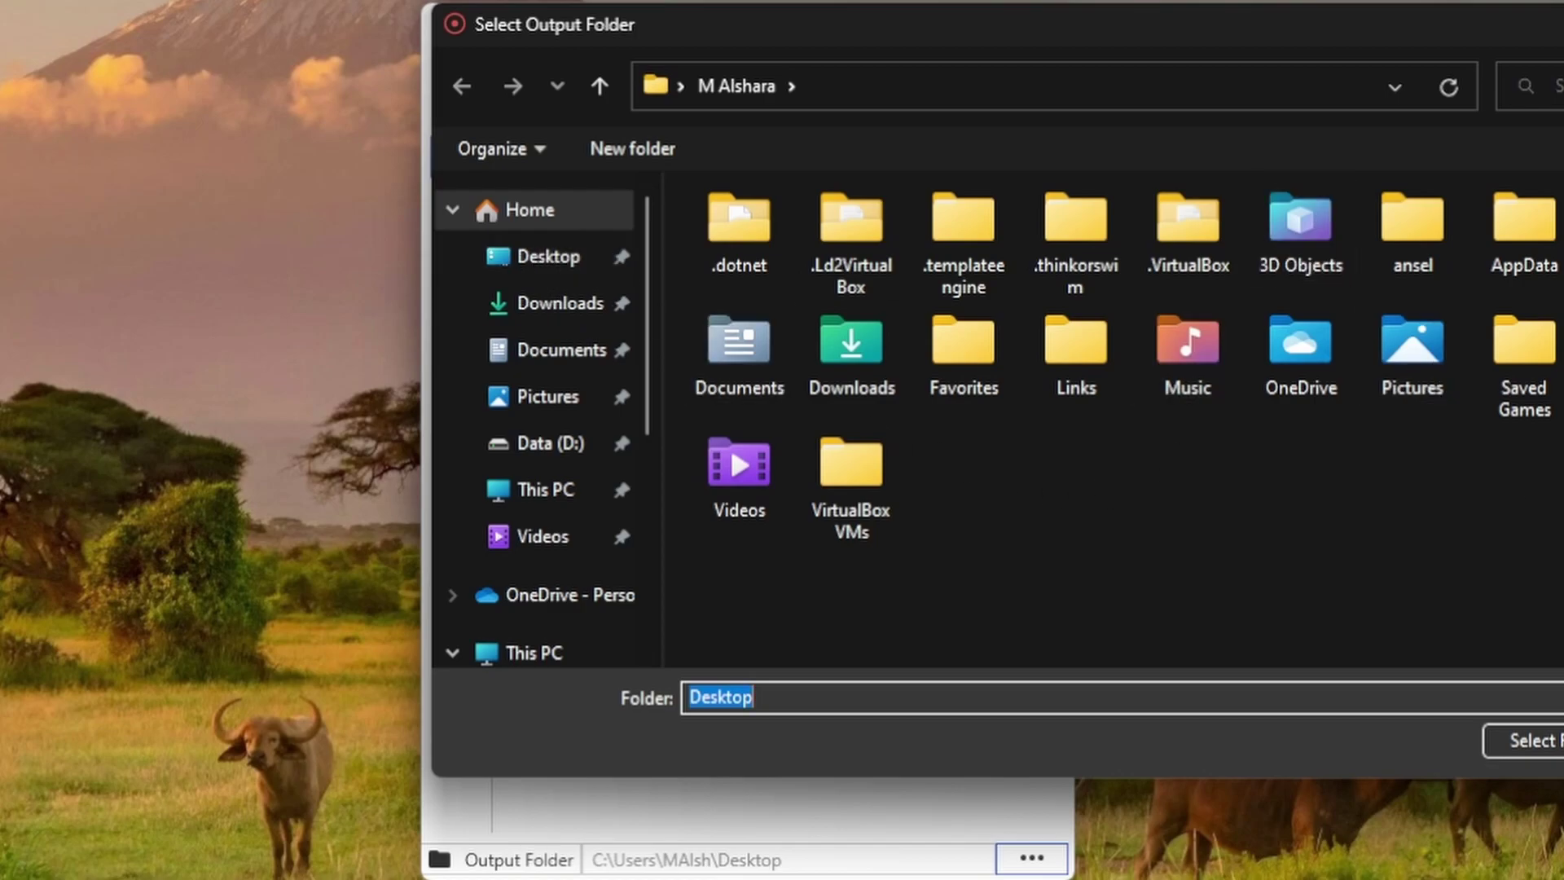
{"action": "left_click", "coordinate": [1531, 740]}
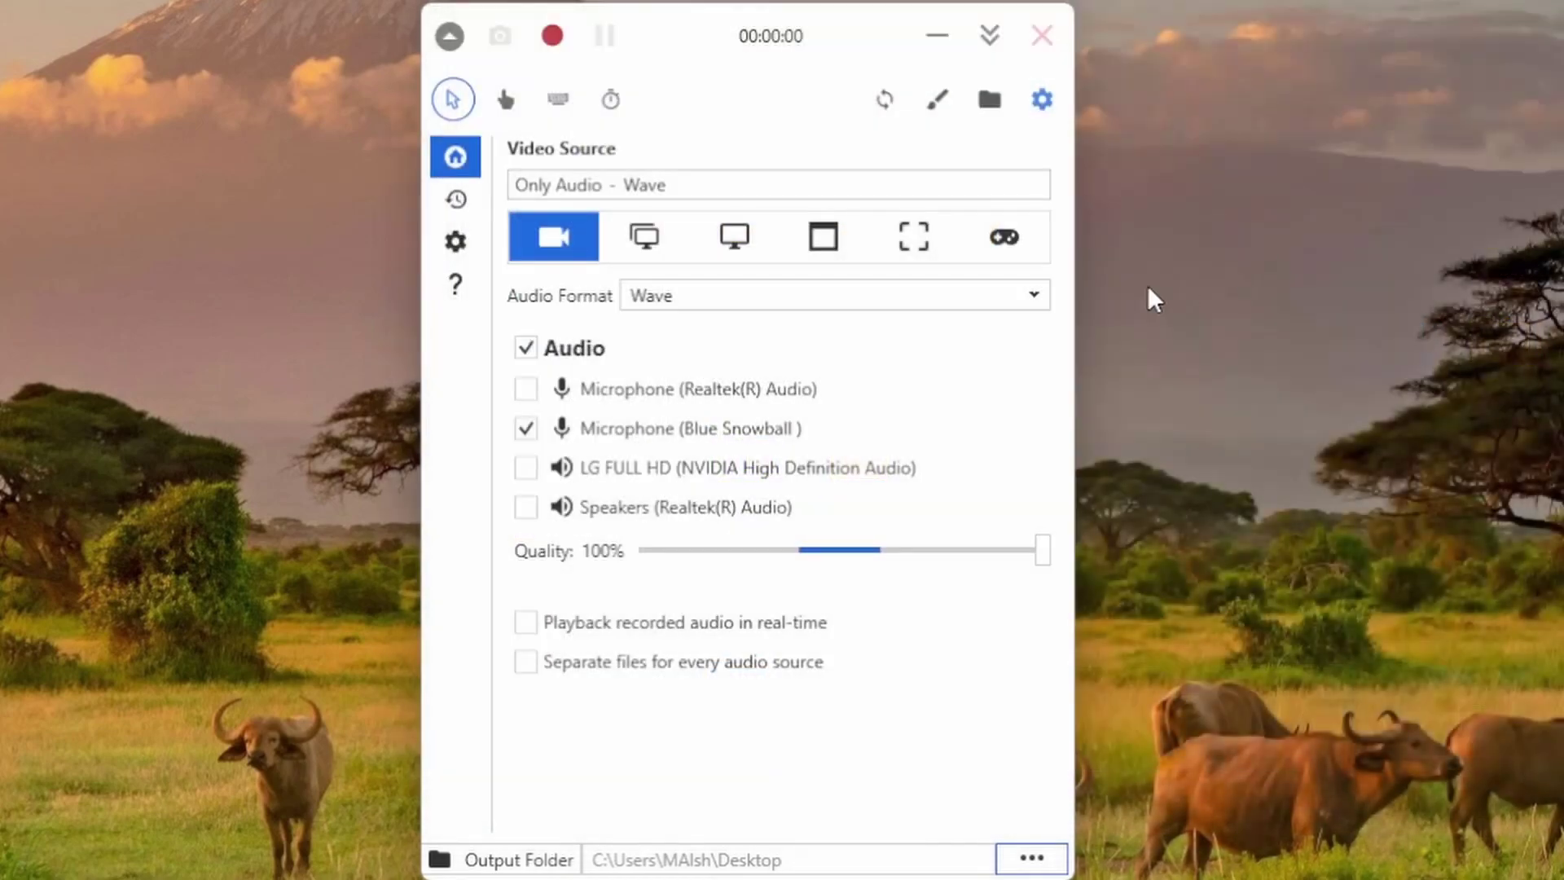
- Try the Full Screen, Screen and Window sources, picking the Screen Recorder Pro window
{"action": "left_click", "coordinate": [654, 255]}
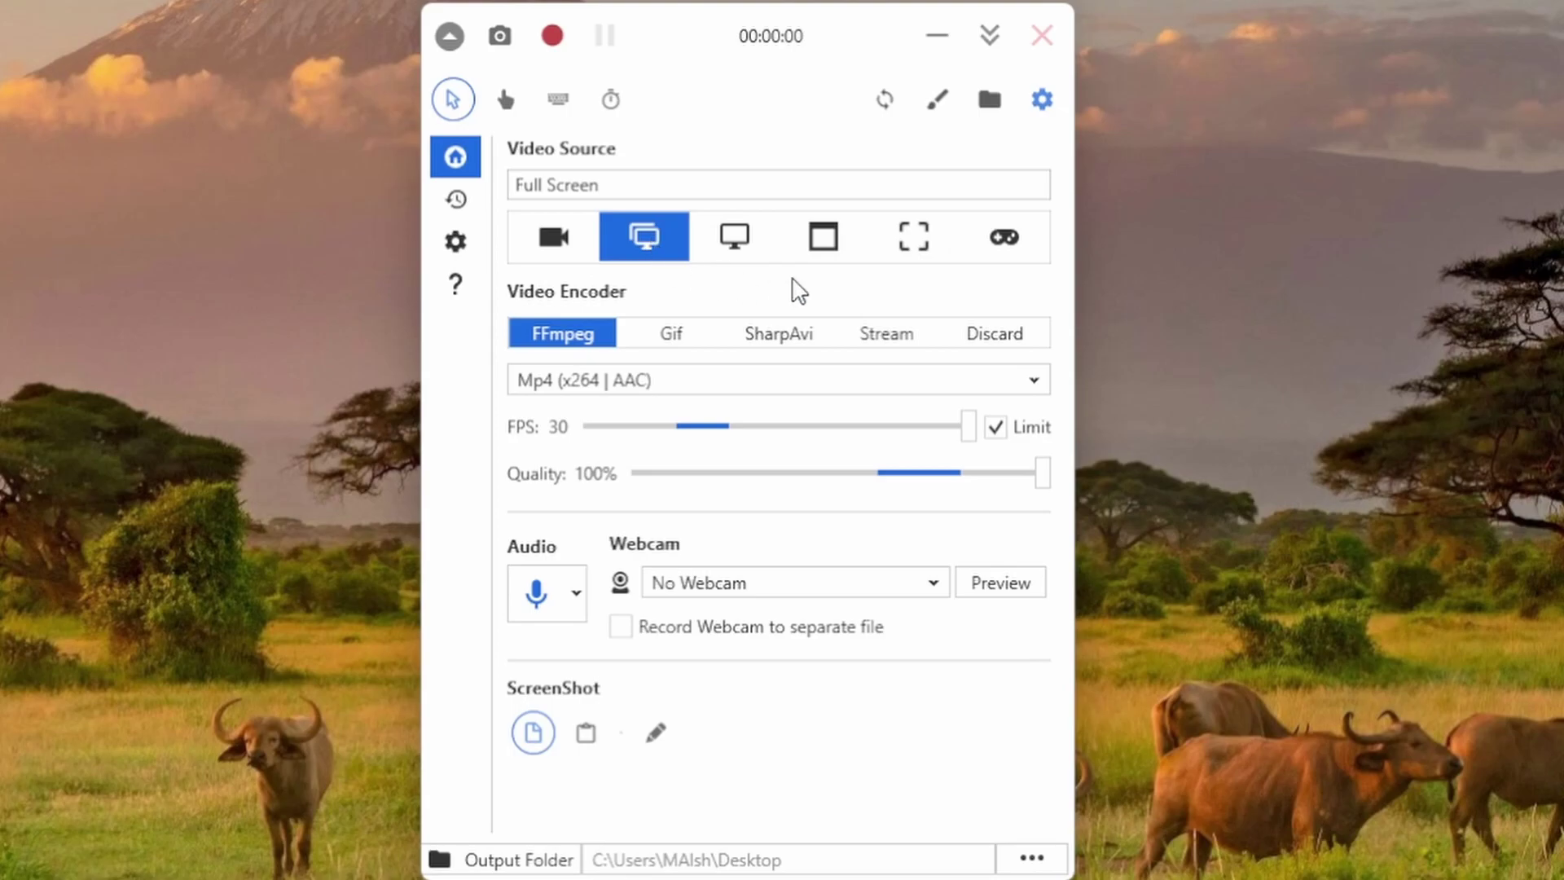
{"action": "left_click", "coordinate": [753, 242]}
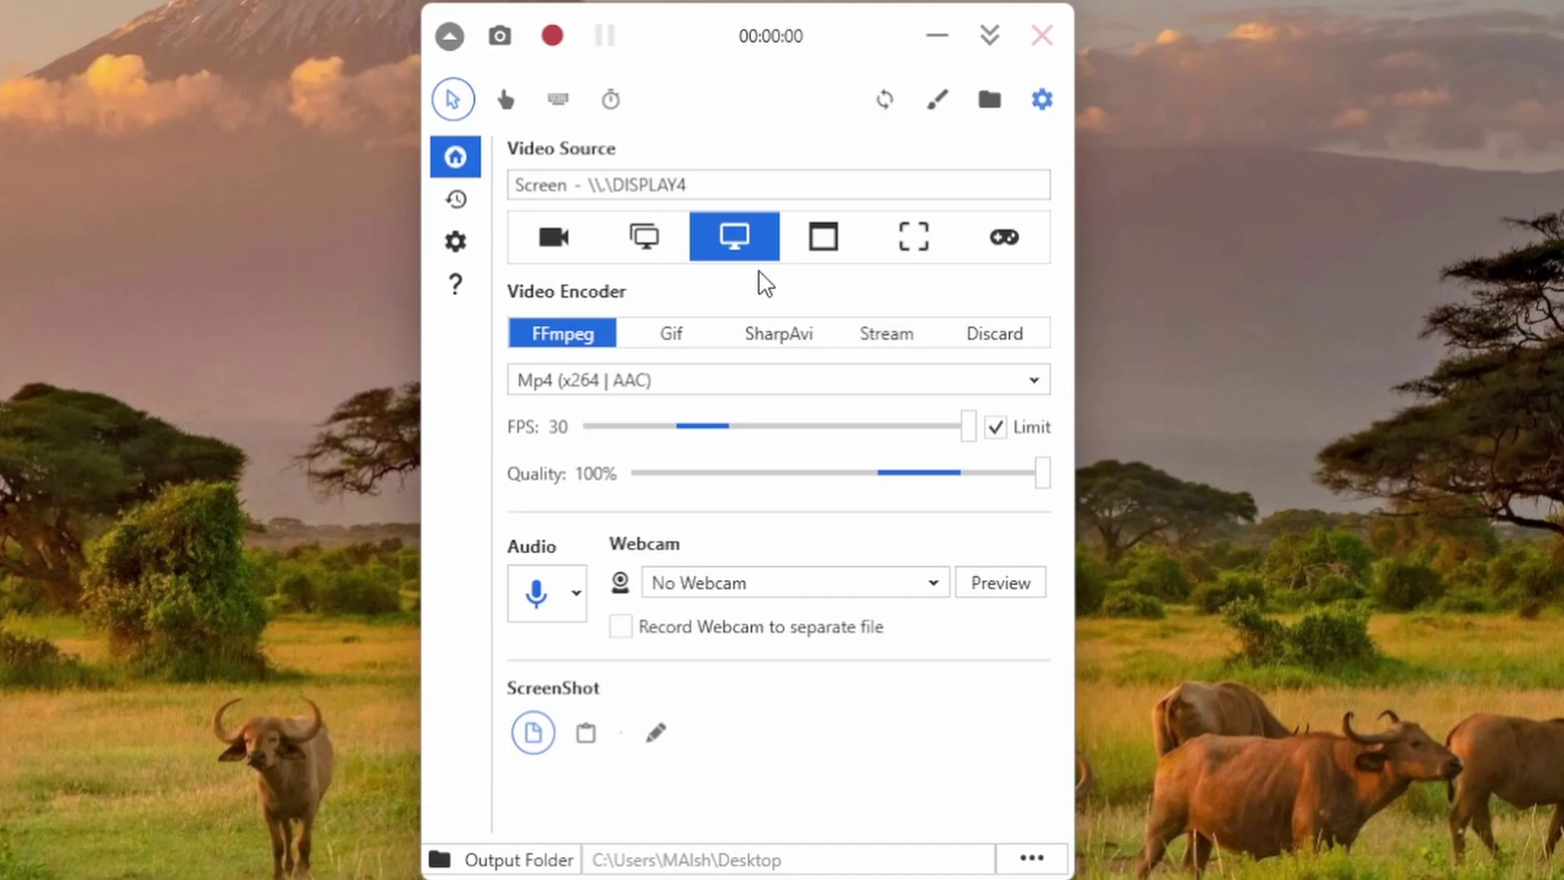
{"action": "left_click", "coordinate": [824, 238]}
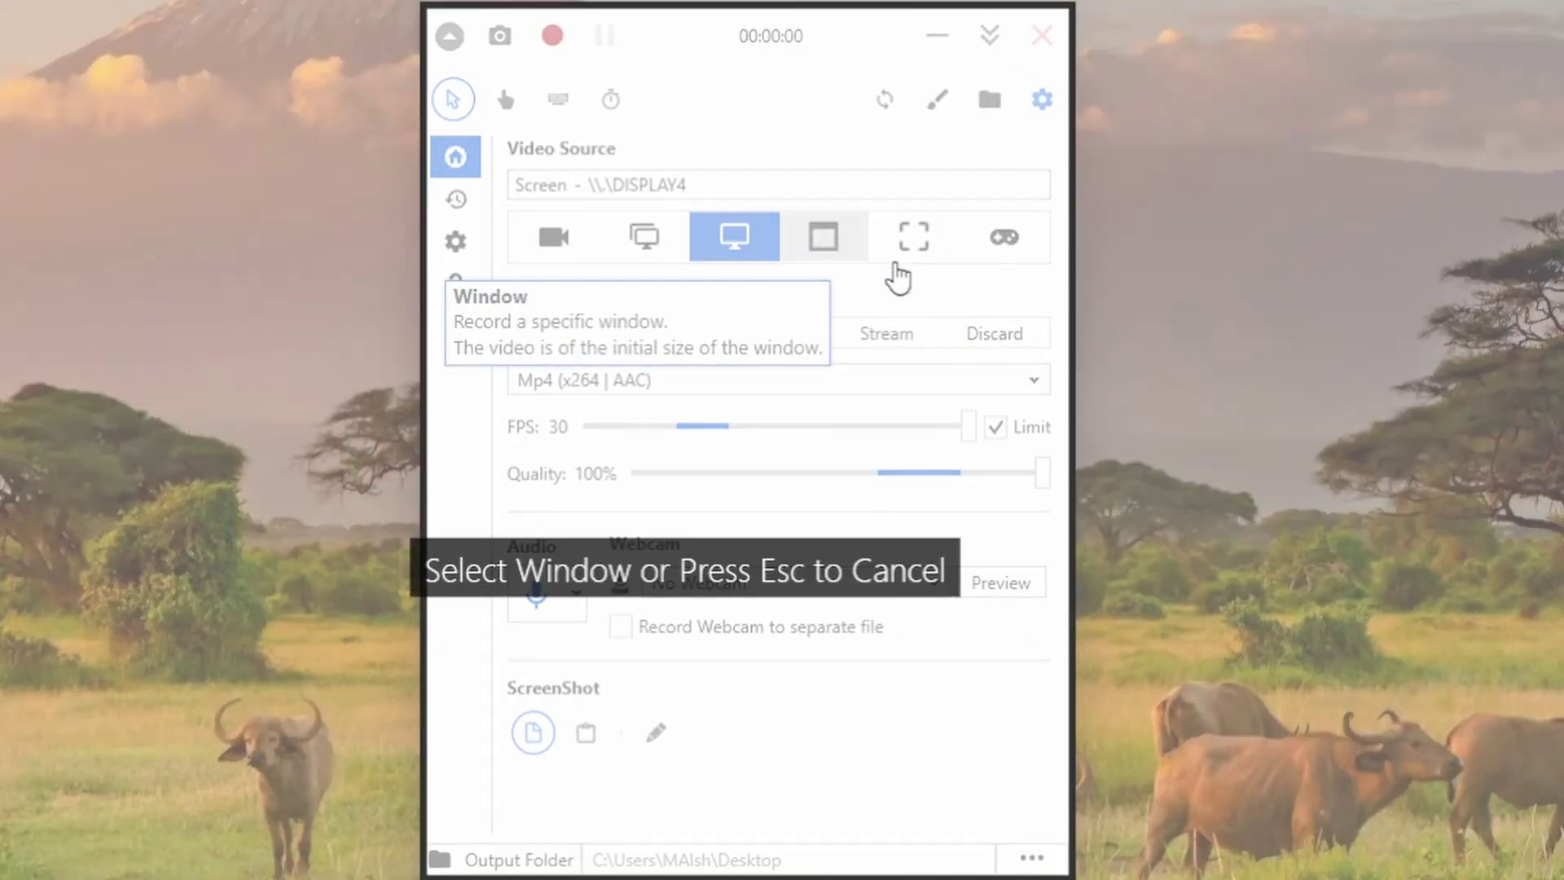
{"action": "left_click", "coordinate": [925, 298]}
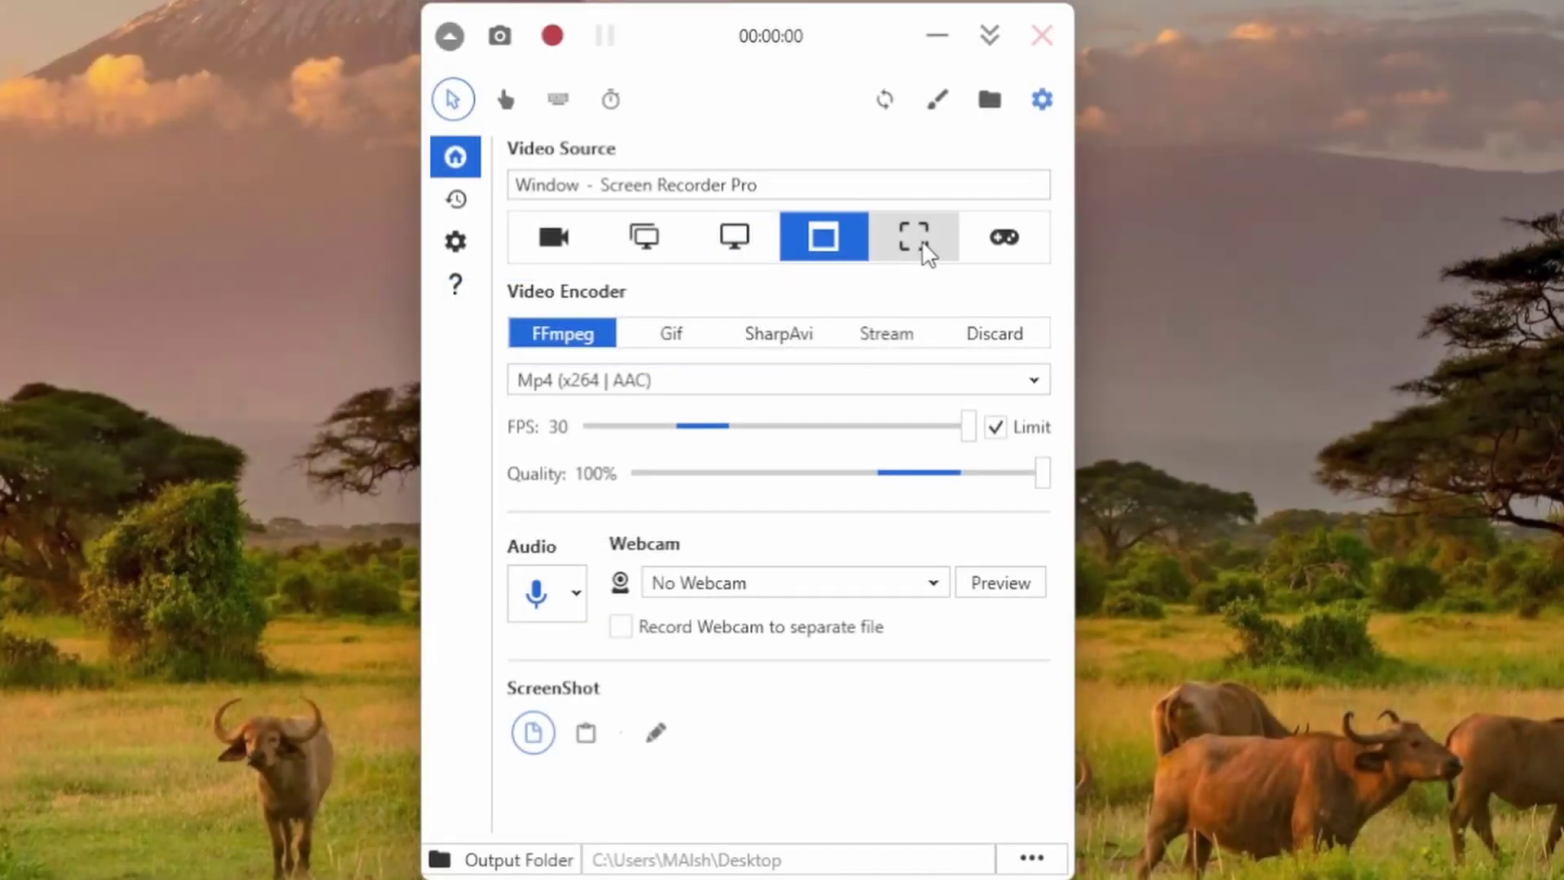
- Position and resize a custom capture region to about 916×688, then return to Full Screen
{"action": "left_click", "coordinate": [915, 238]}
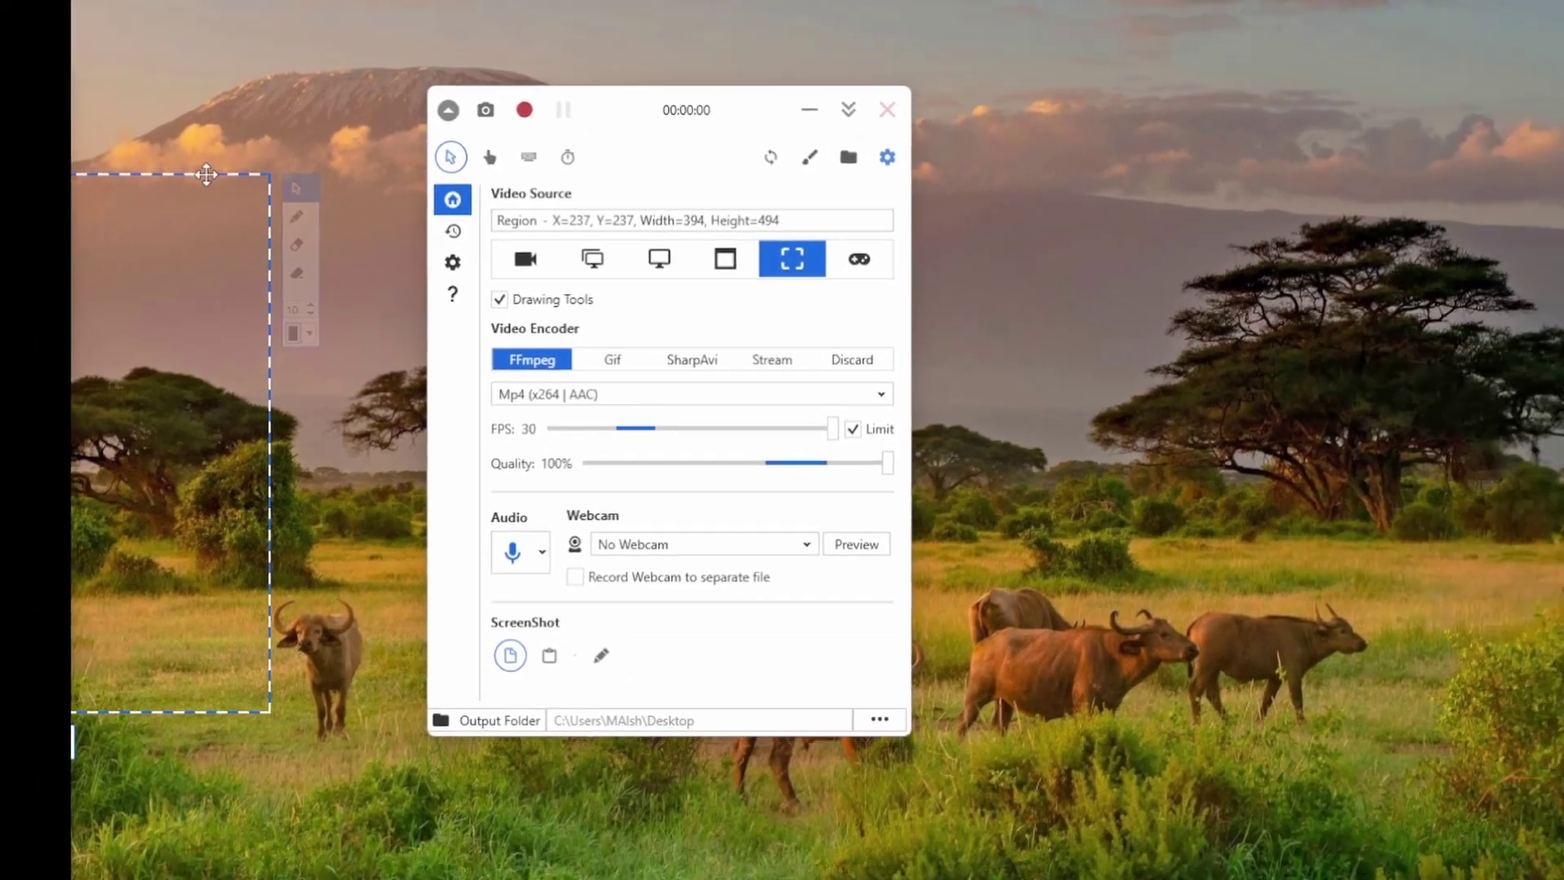
{"action": "left_click_drag", "start_coordinate": [151, 123], "coordinate": [1531, 0]}
{"action": "left_click_drag", "start_coordinate": [1189, 100], "coordinate": [917, 36]}
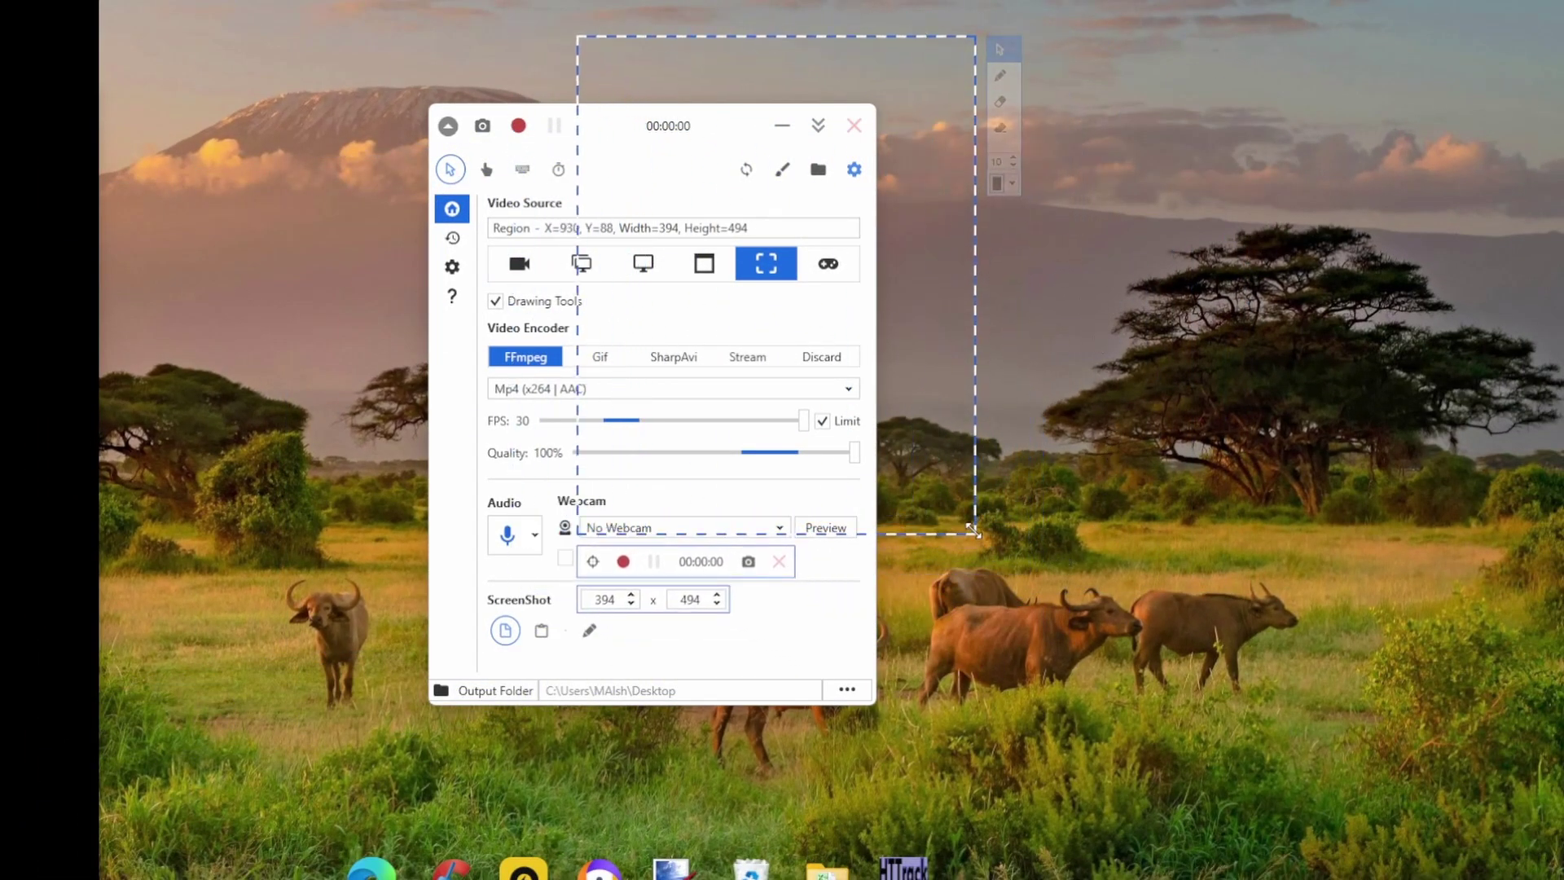
{"action": "left_click_drag", "start_coordinate": [973, 529], "coordinate": [1492, 723]}
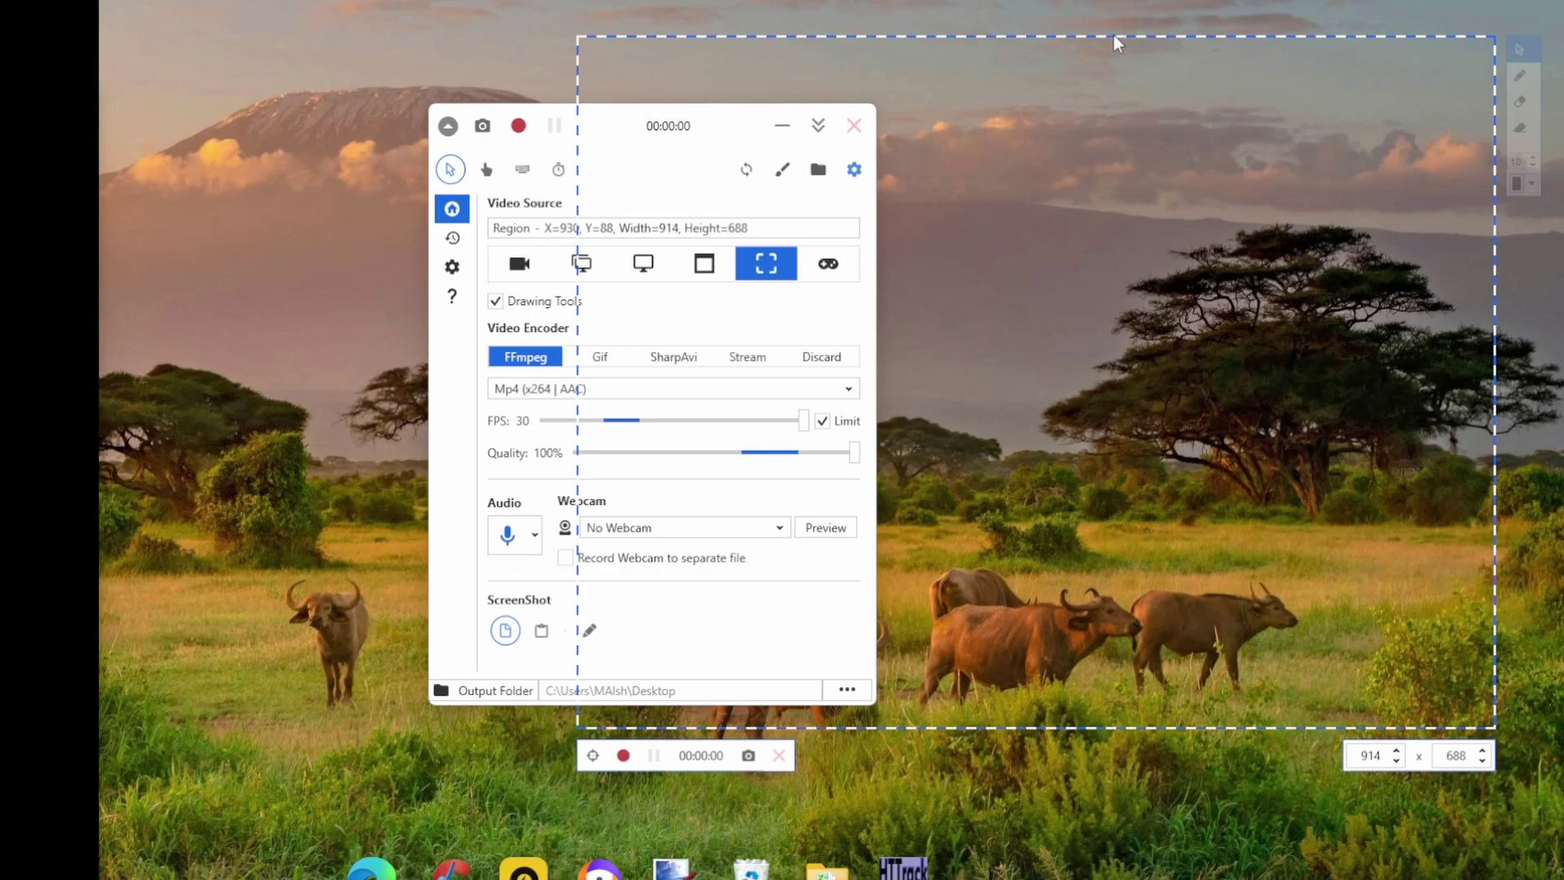
{"action": "left_click_drag", "start_coordinate": [1113, 35], "coordinate": [835, 67]}
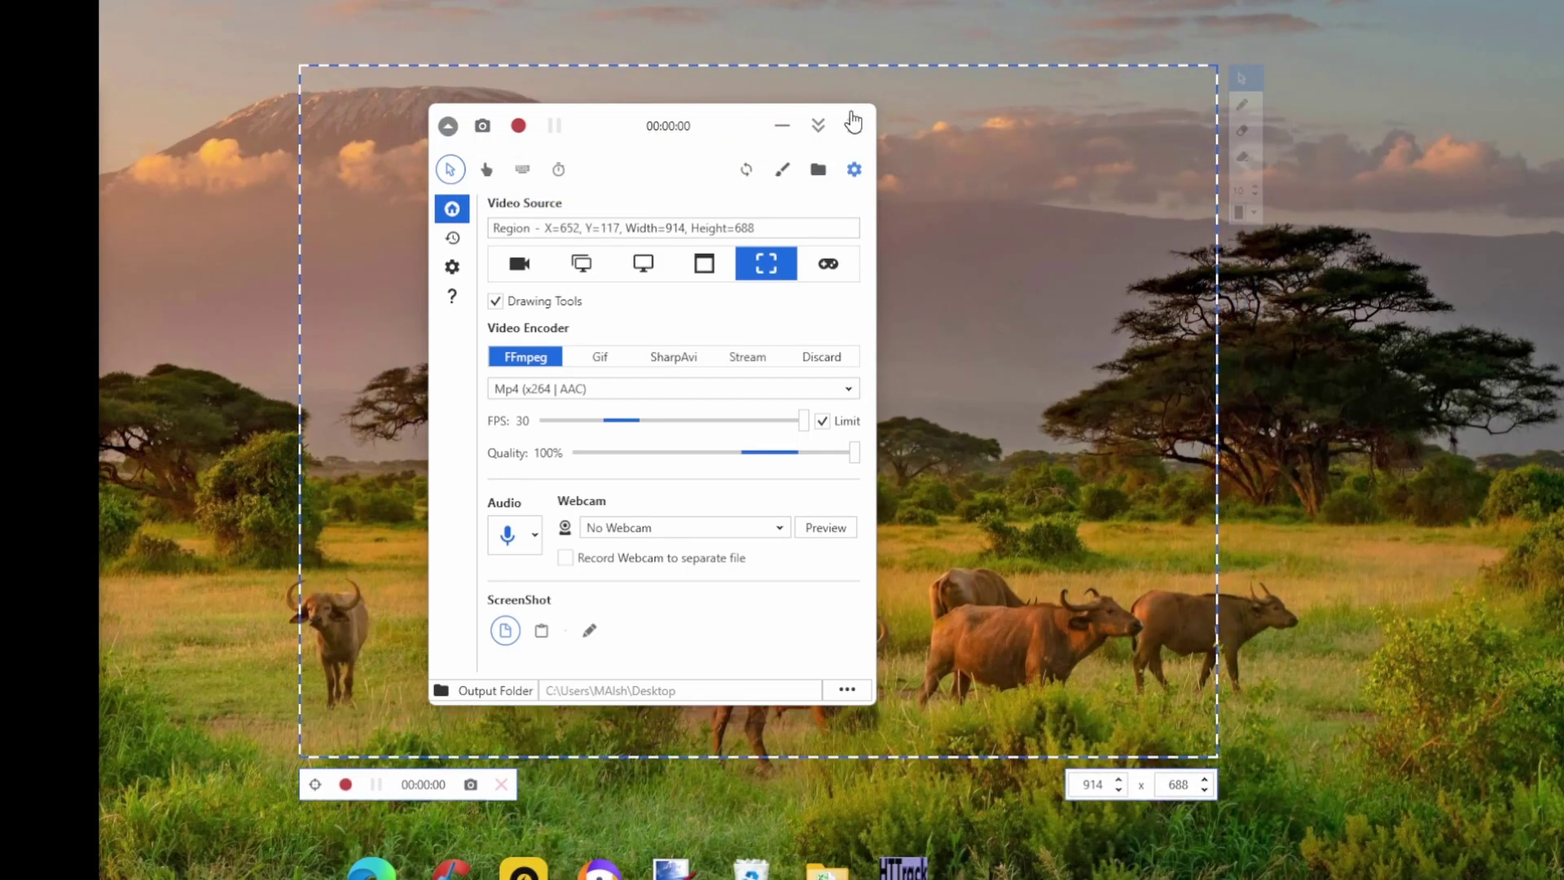
{"action": "left_click", "coordinate": [582, 264]}
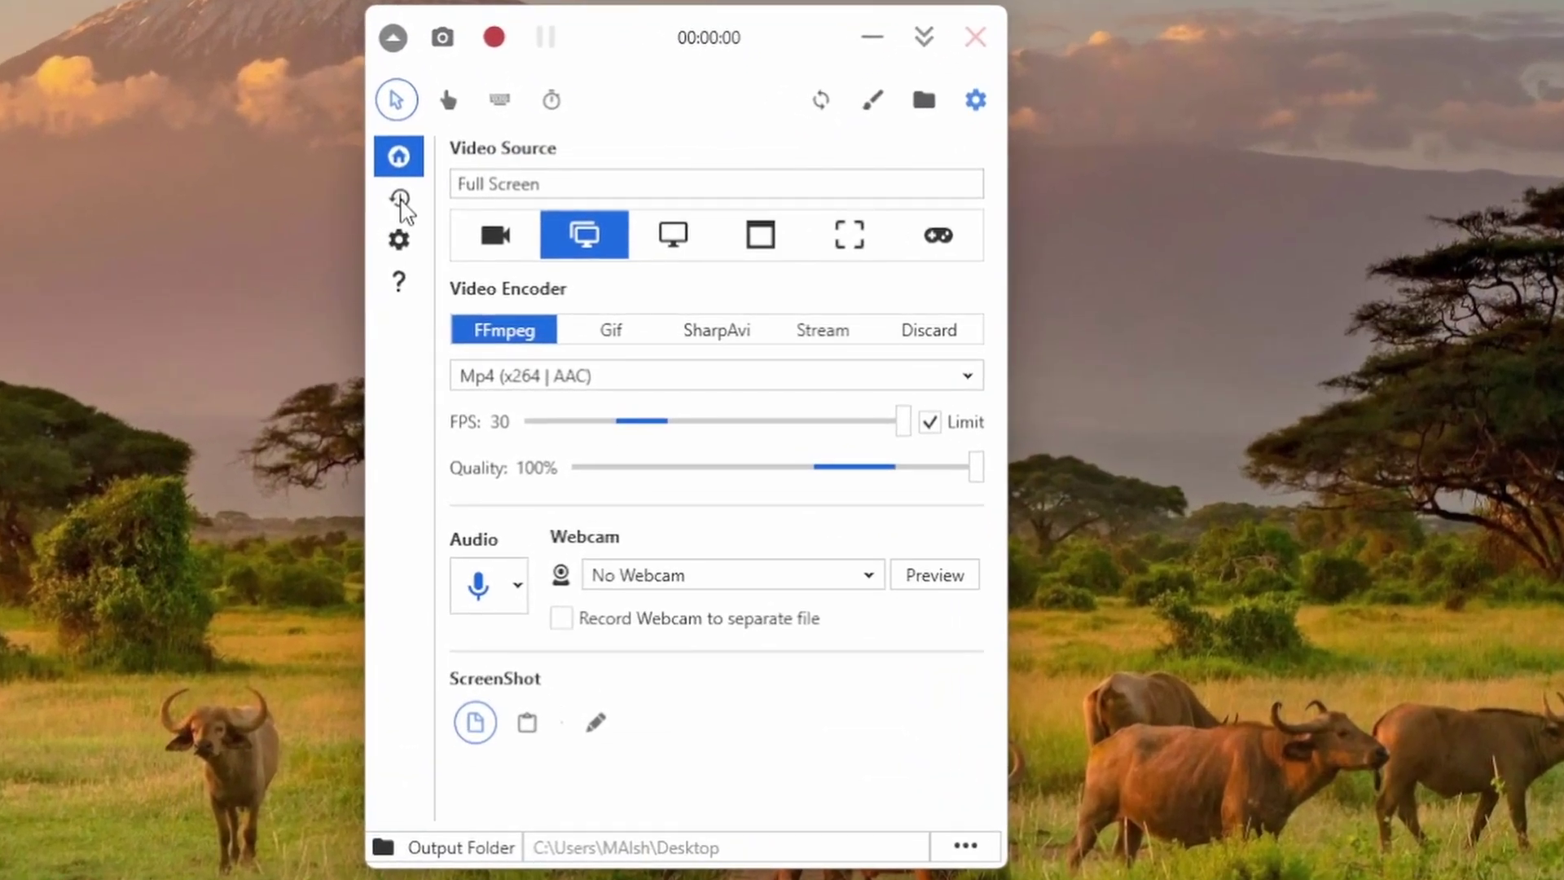
- View the Recent recordings list, then open the Configure settings page
{"action": "left_click", "coordinate": [399, 198]}
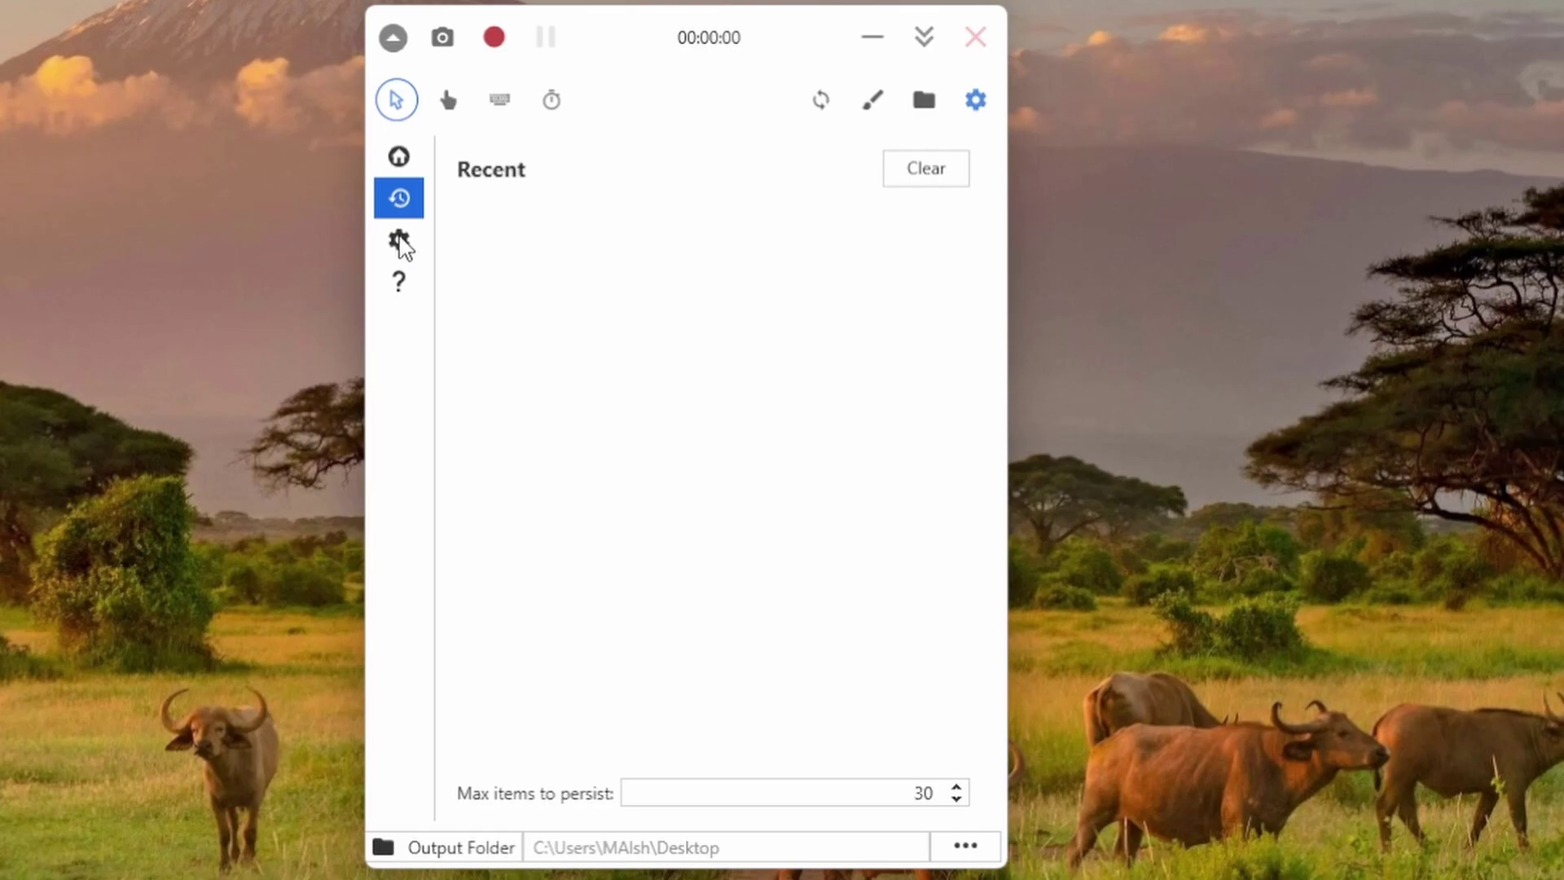
{"action": "left_click", "coordinate": [402, 246]}
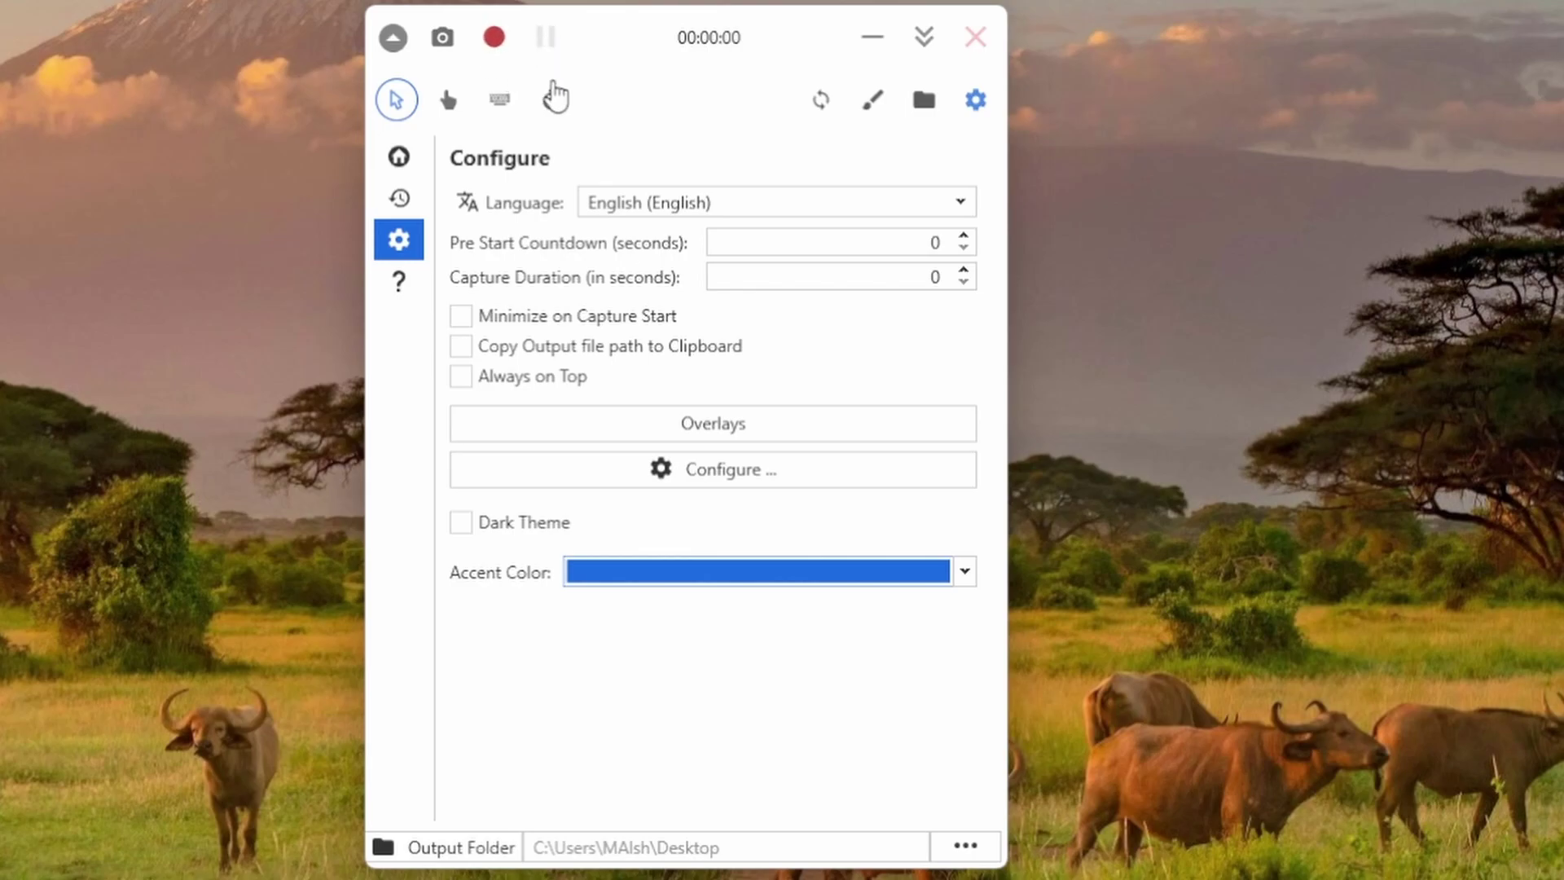
{"action": "left_click_drag", "start_coordinate": [594, 42], "coordinate": [658, 49]}
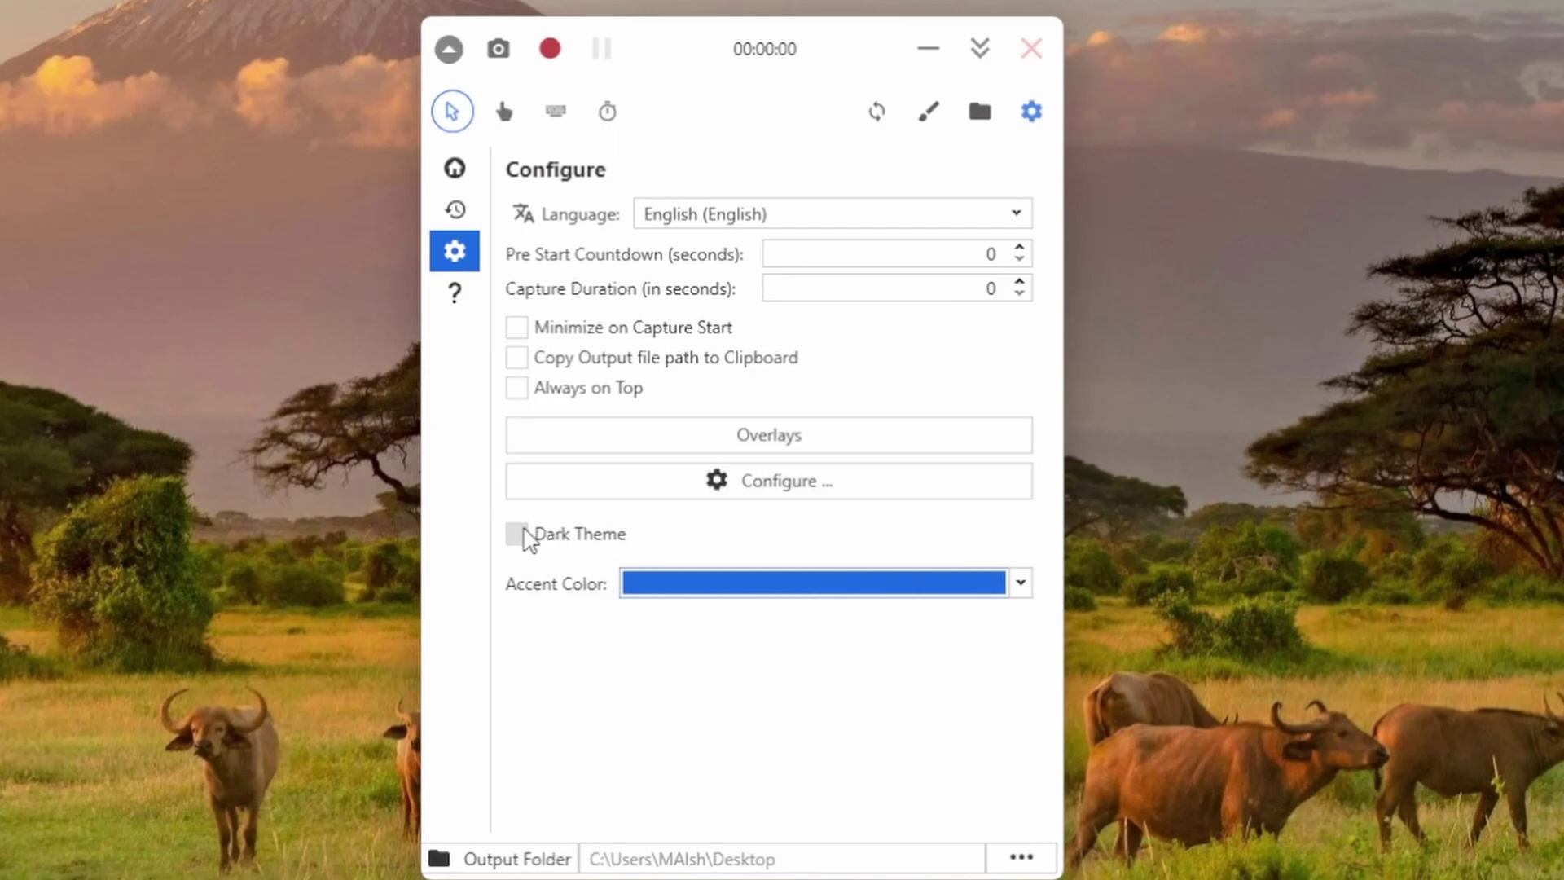
{"action": "left_click", "coordinate": [517, 534]}
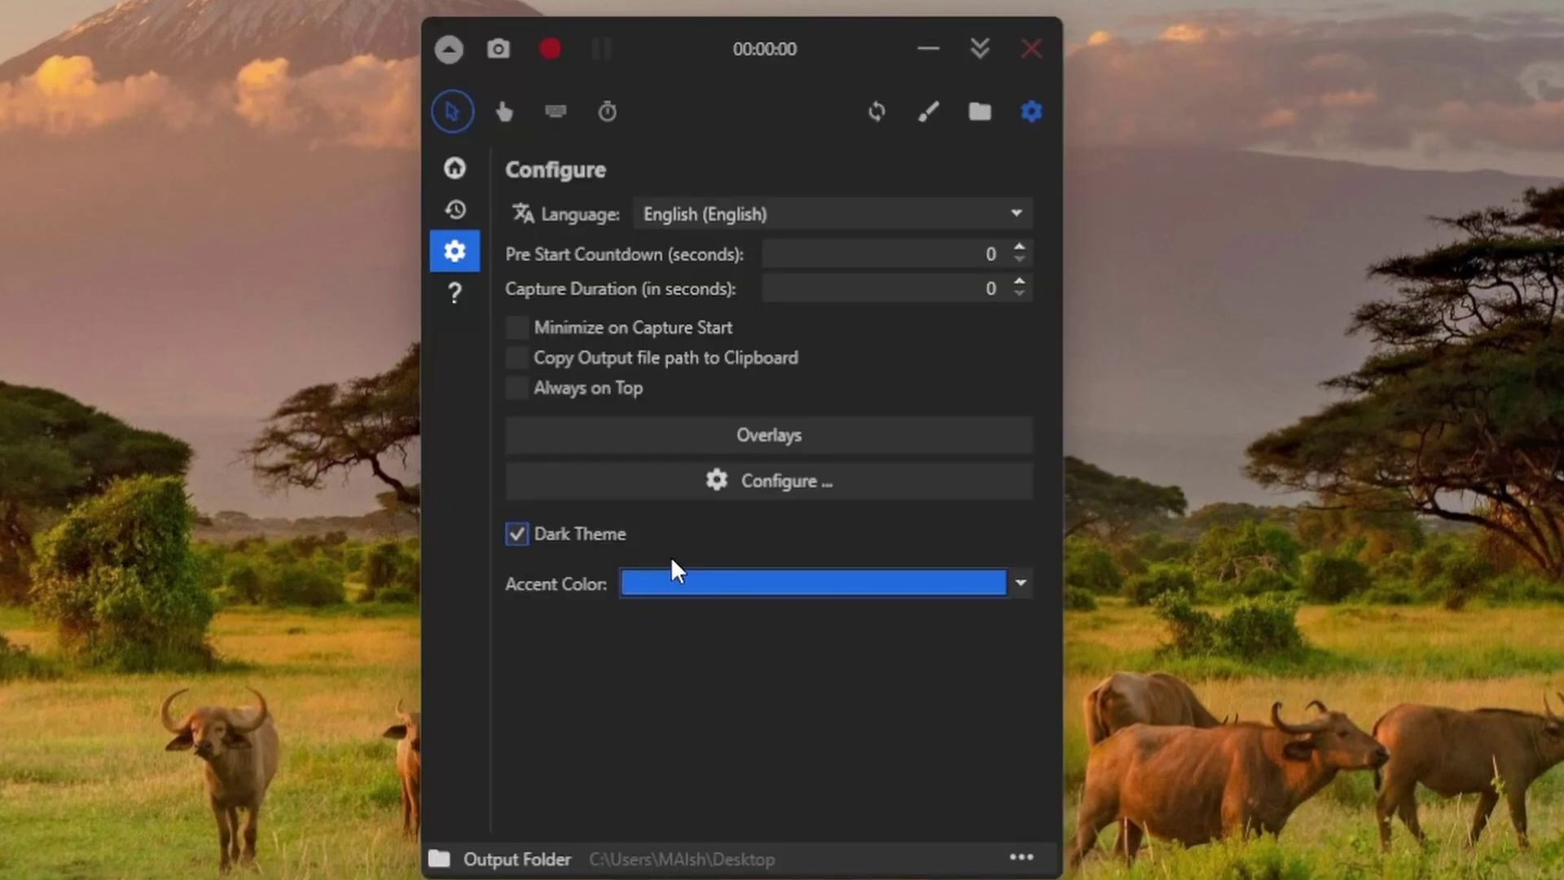
{"action": "left_click", "coordinate": [516, 534]}
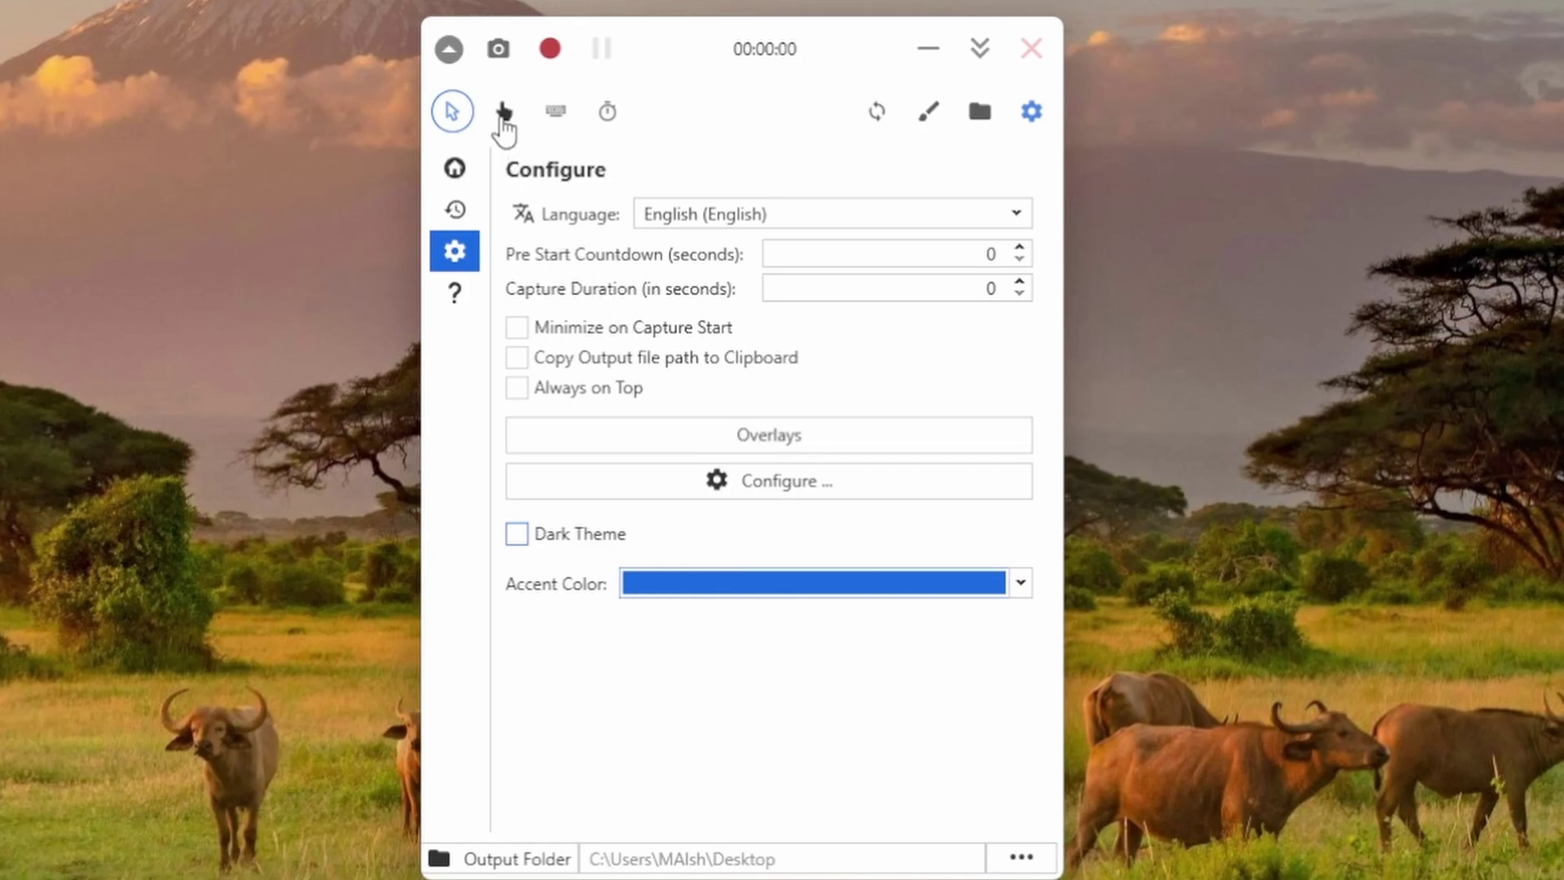
- Switch the Keystrokes and Elapsed overlays on, then turn both back off
{"action": "left_click", "coordinate": [566, 122]}
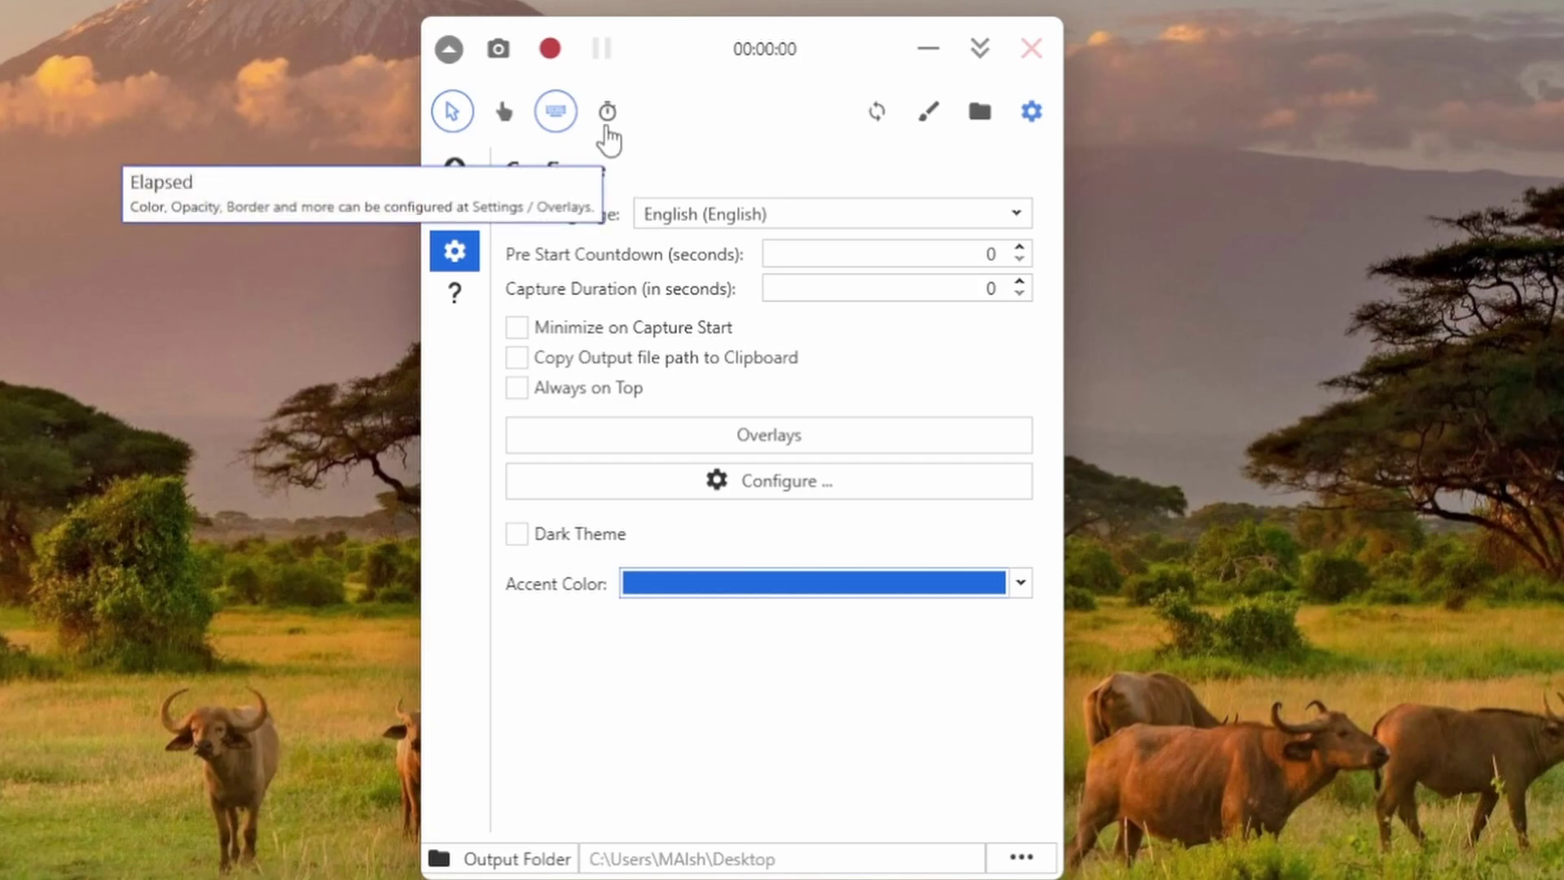
{"action": "left_click", "coordinate": [606, 127]}
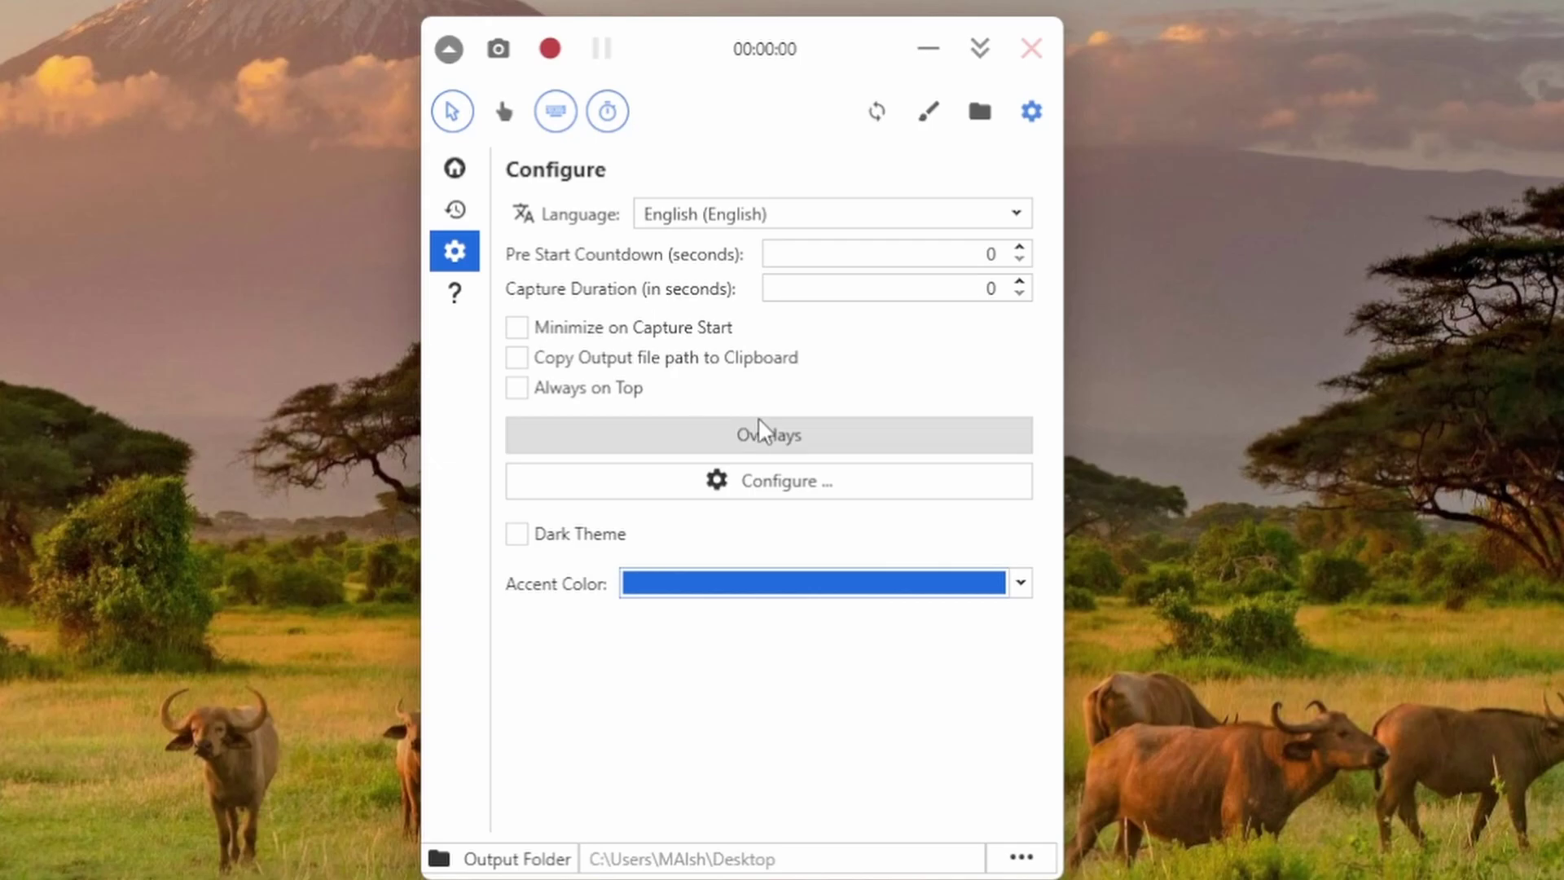
{"action": "left_click", "coordinate": [557, 112]}
{"action": "left_click", "coordinate": [607, 113]}
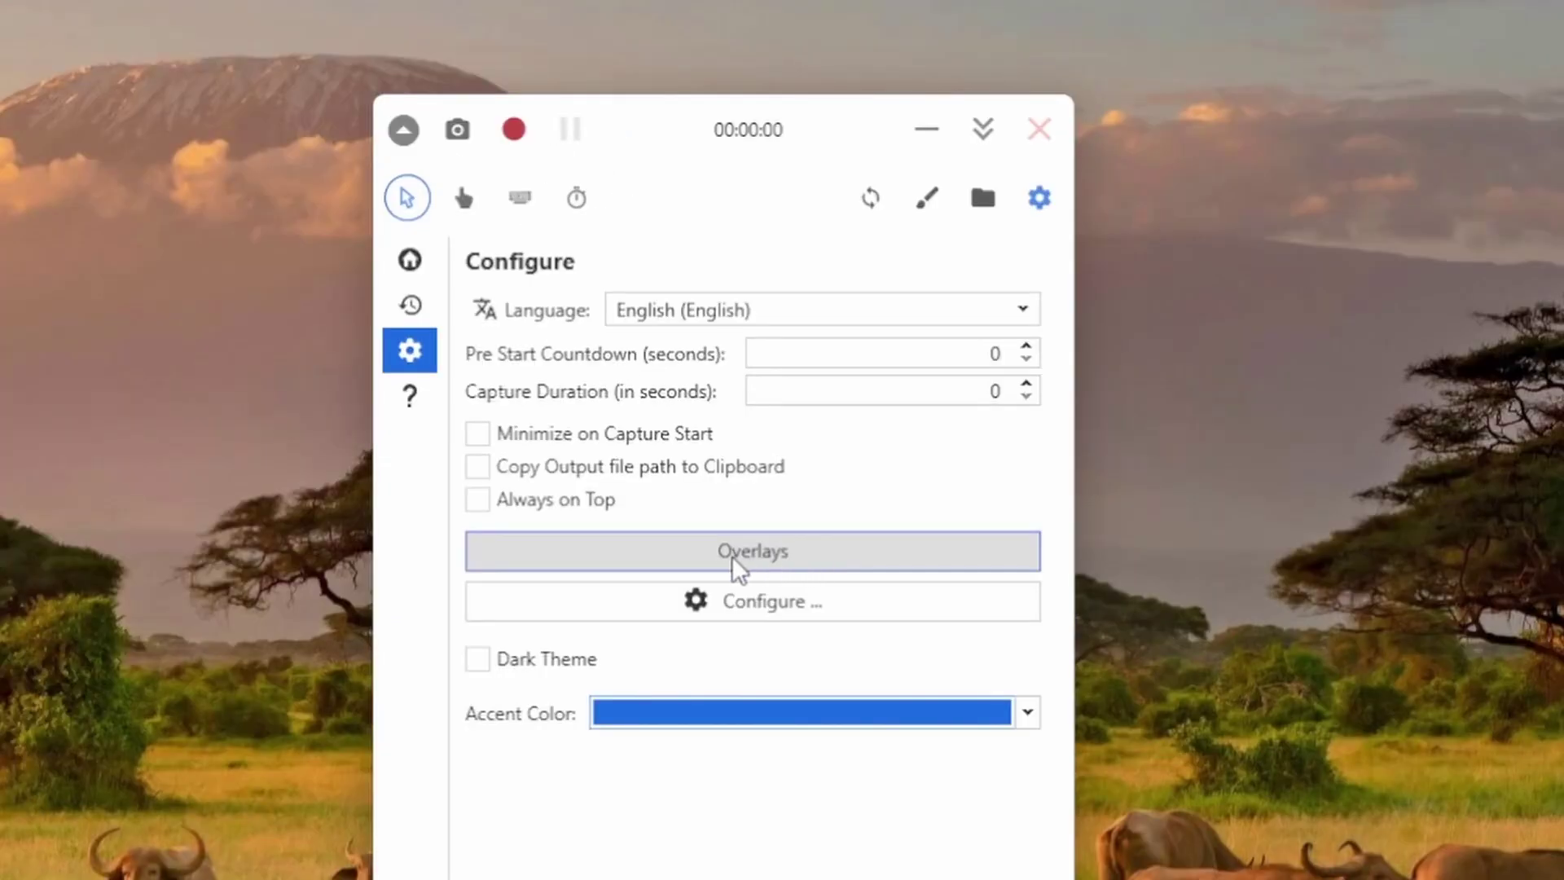
- Center and enlarge the Overlays window, raise the Keystrokes badge in the preview, and show Mouse settings
{"action": "left_click", "coordinate": [798, 555]}
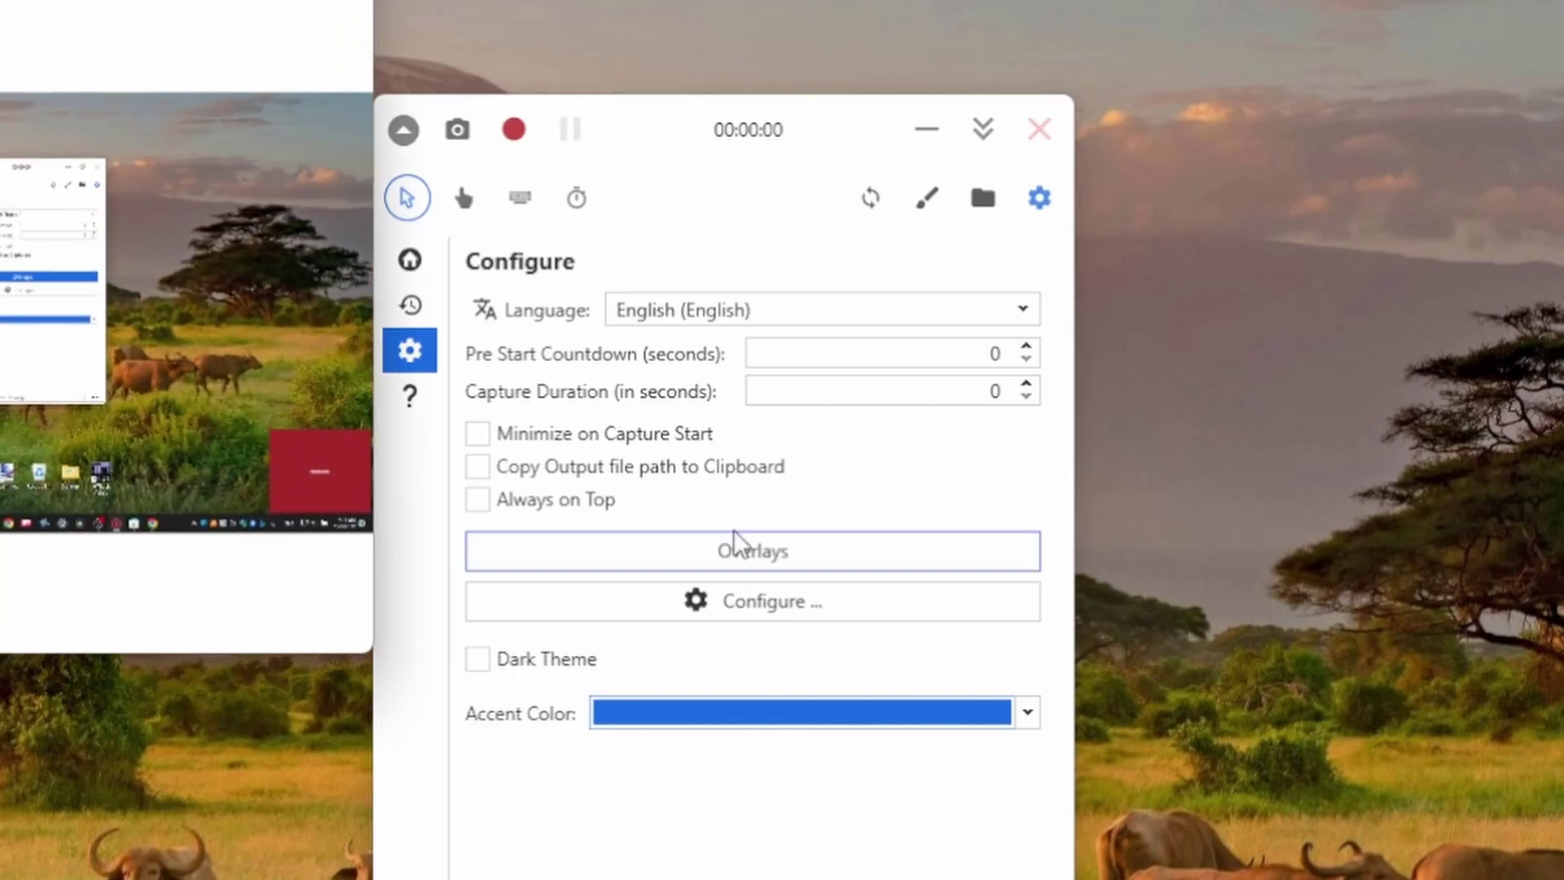
{"action": "left_click_drag", "start_coordinate": [0, 0], "coordinate": [800, 86]}
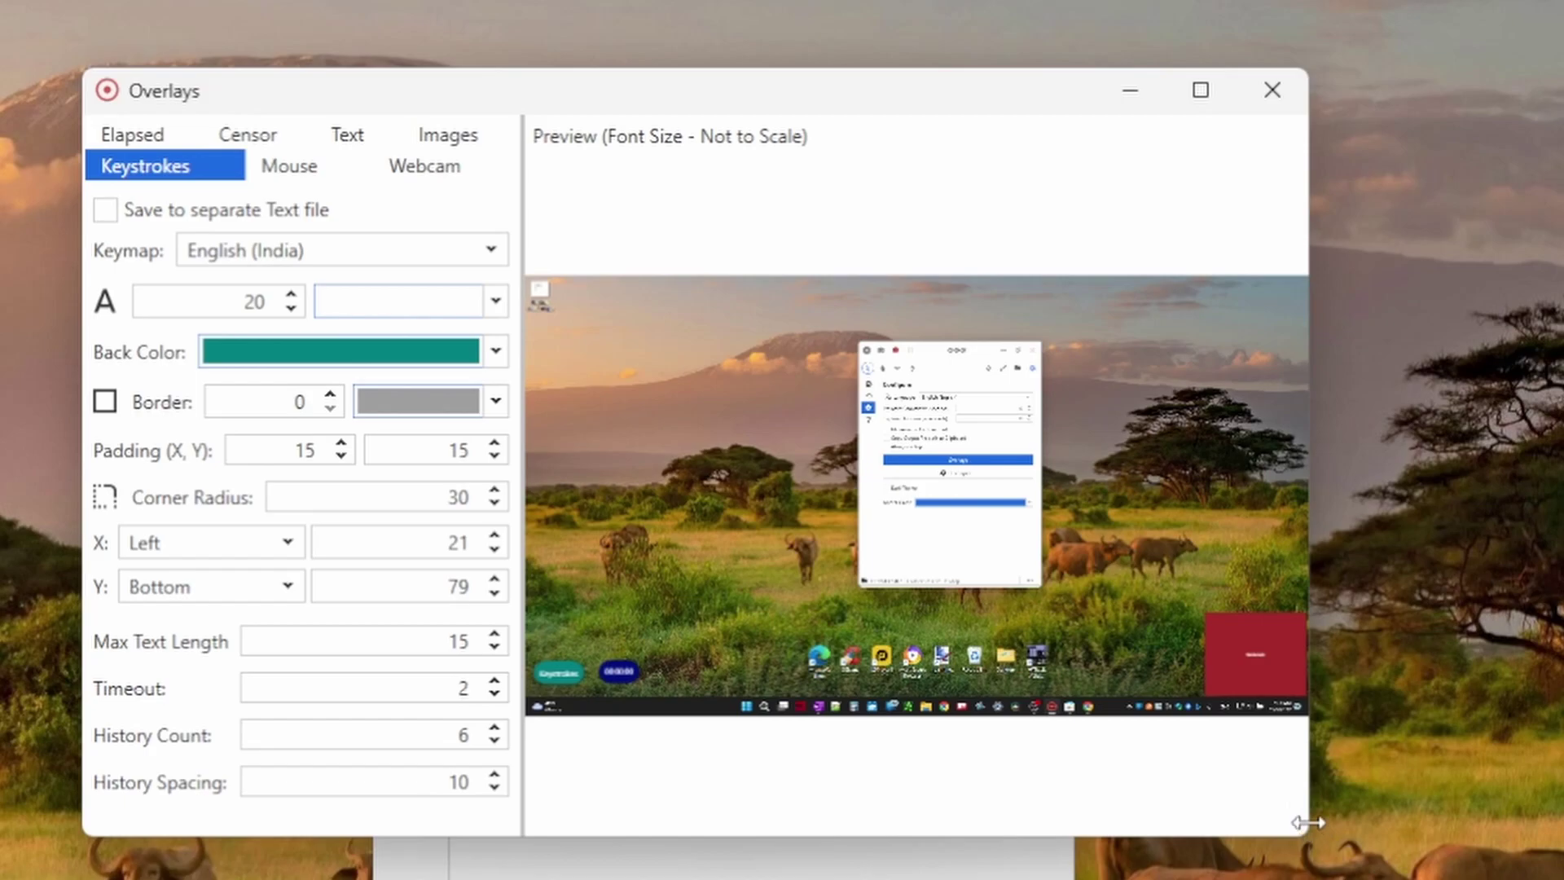
{"action": "left_click_drag", "start_coordinate": [1301, 833], "coordinate": [1563, 879]}
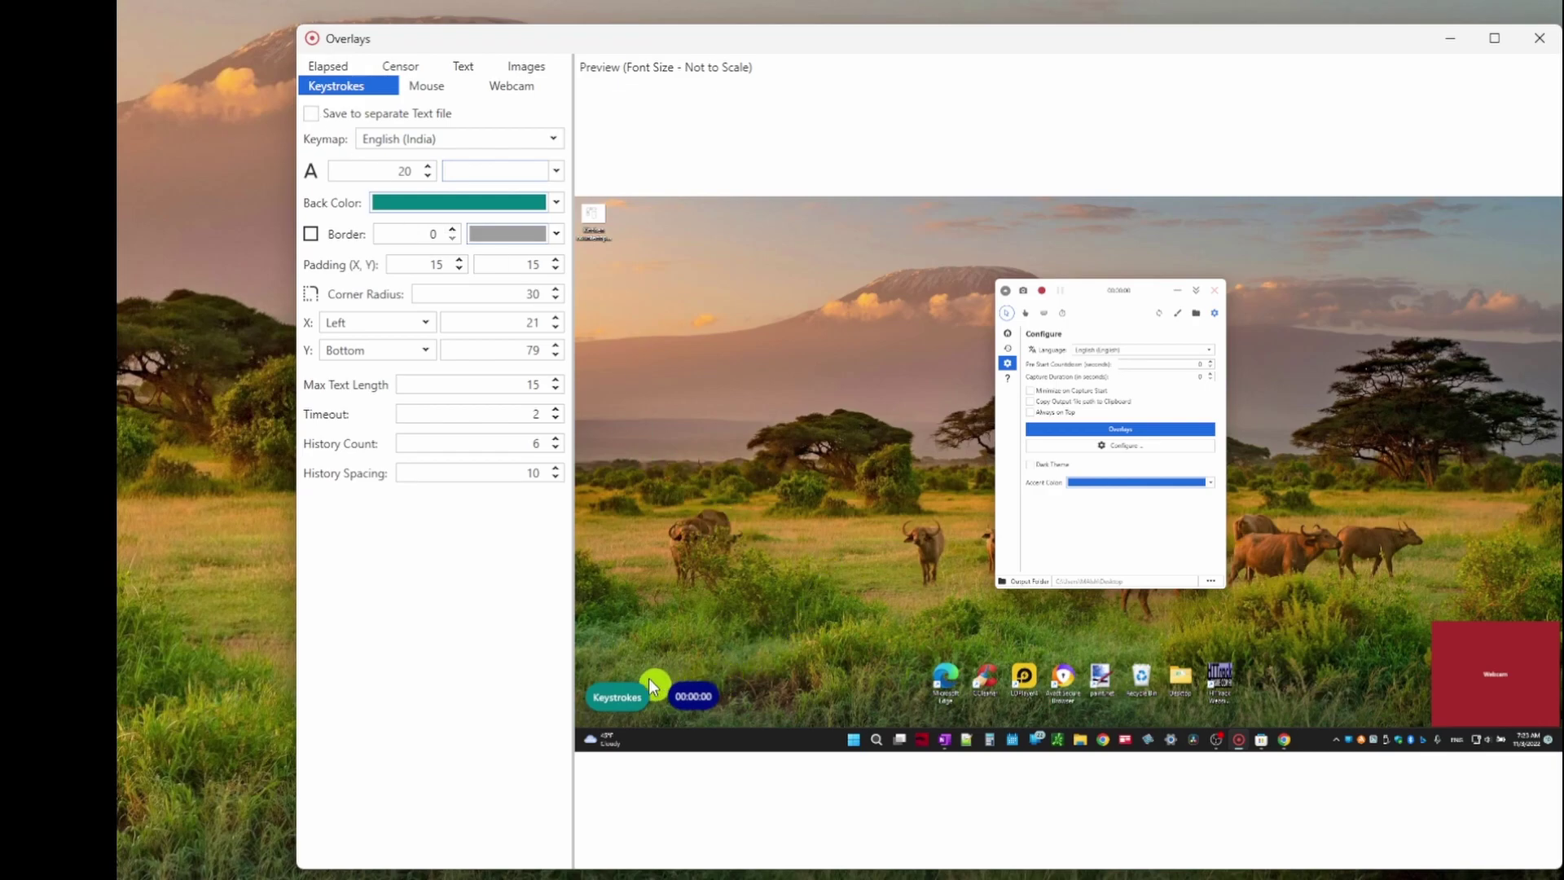
{"action": "left_click_drag", "start_coordinate": [632, 698], "coordinate": [626, 635]}
{"action": "left_click", "coordinate": [428, 88]}
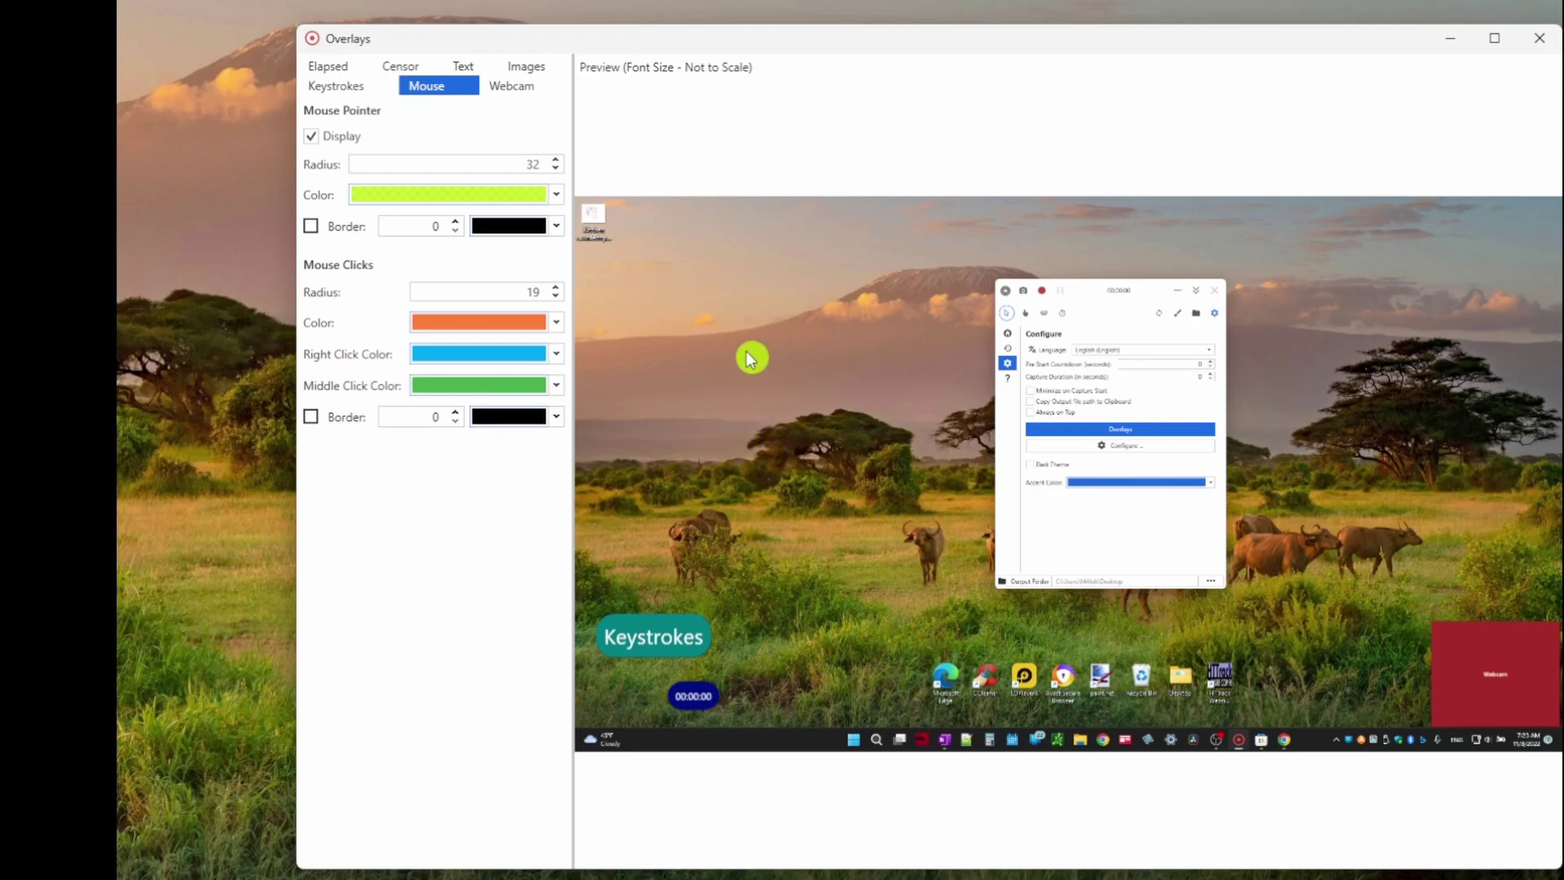
- Make the pointer highlight blue and increase its radius to 36
{"action": "left_click", "coordinate": [556, 195]}
{"action": "left_click", "coordinate": [554, 289]}
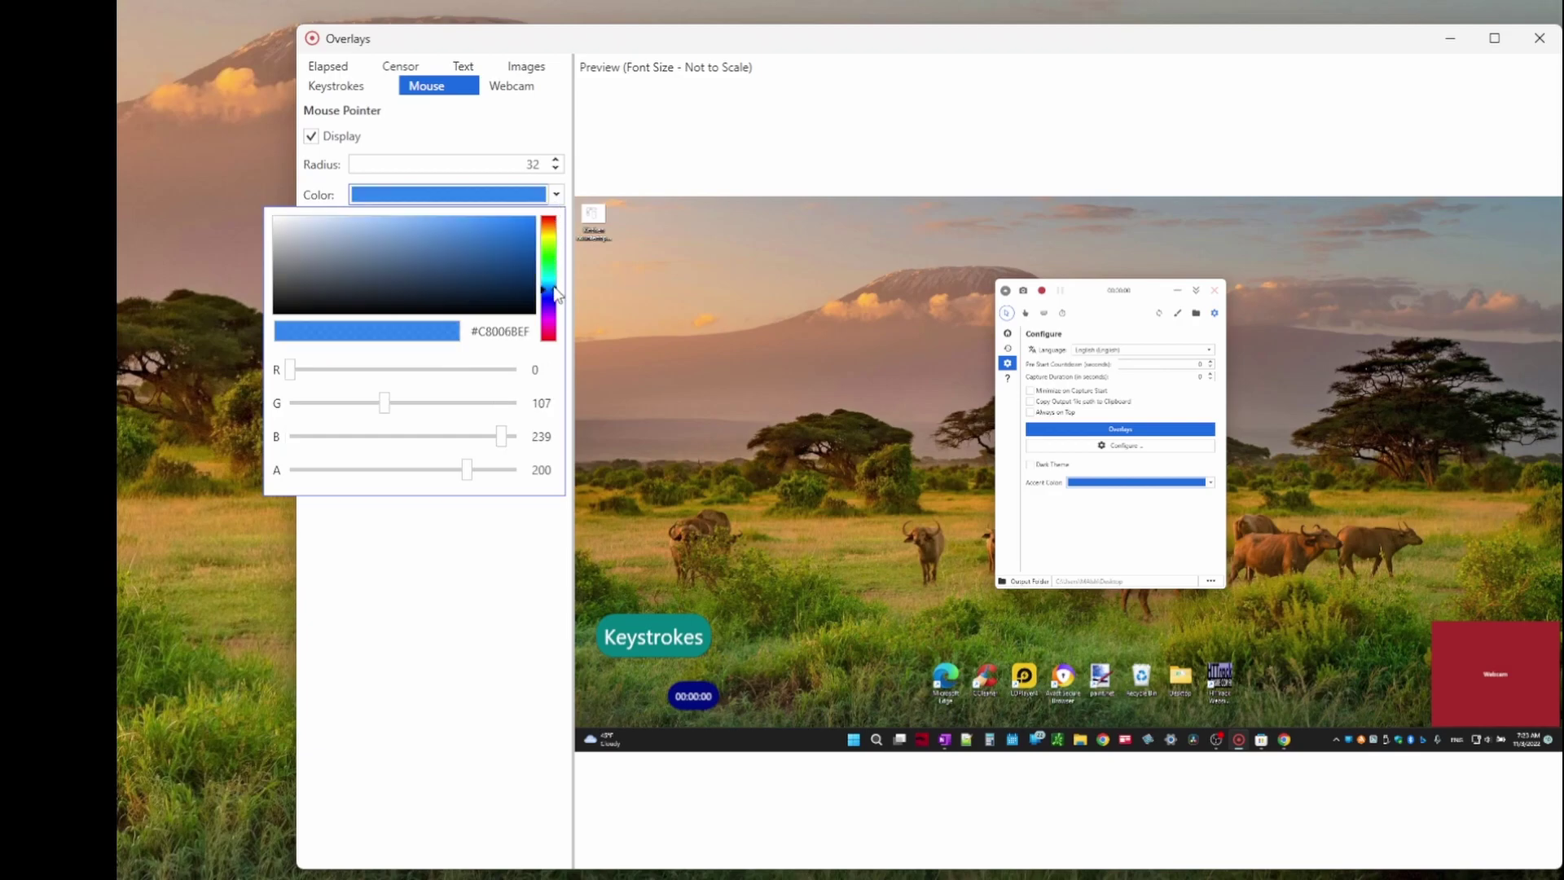
{"action": "left_click", "coordinate": [525, 522]}
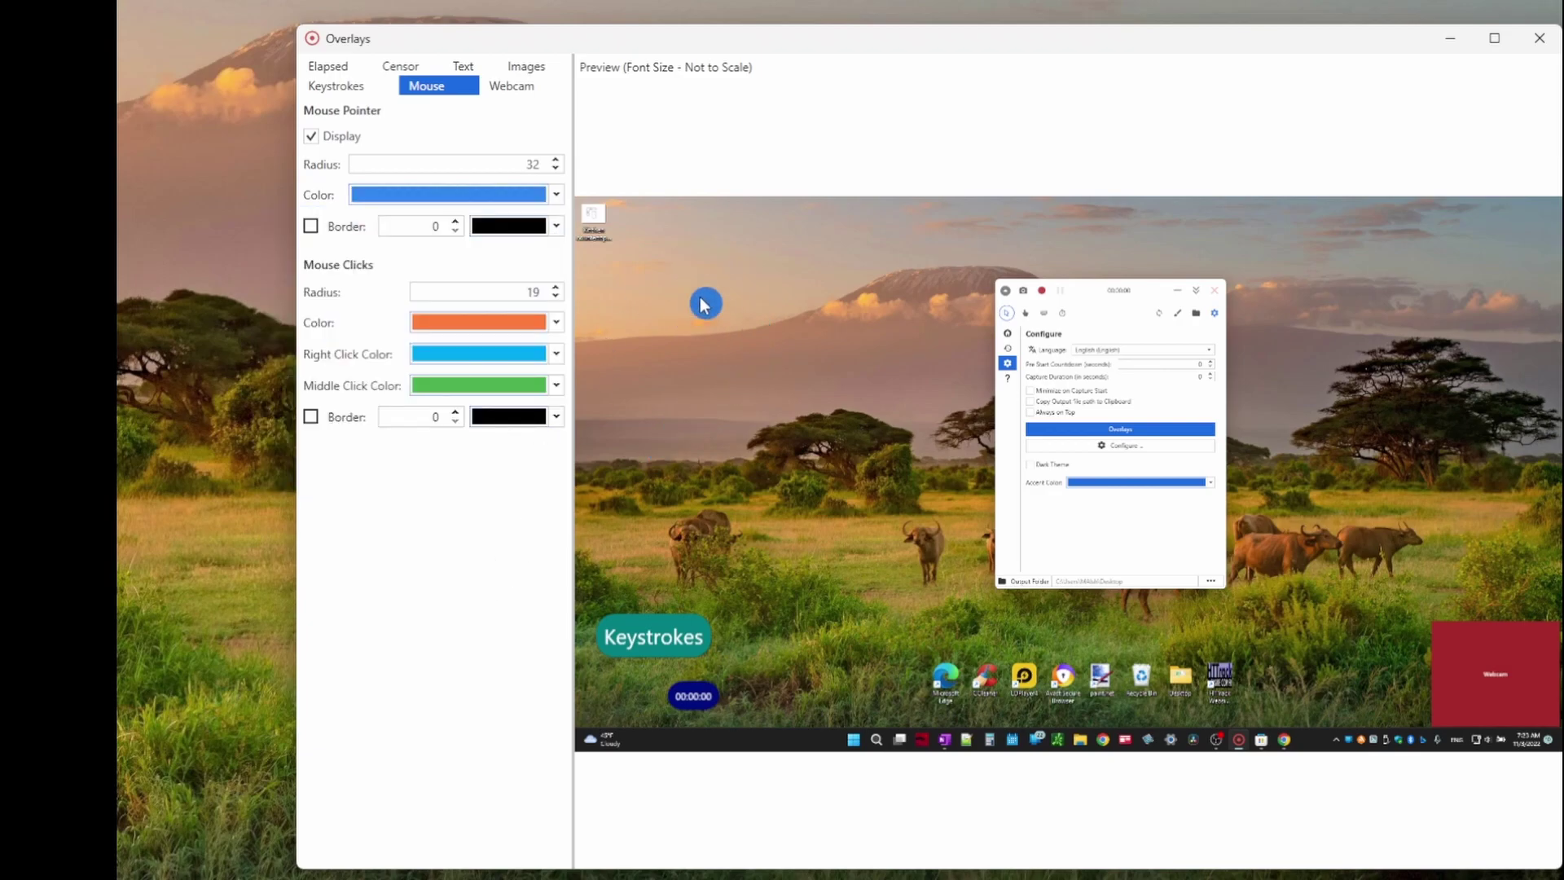
{"action": "left_click", "coordinate": [554, 161]}
{"action": "left_click", "coordinate": [554, 160]}
{"action": "left_click", "coordinate": [555, 160]}
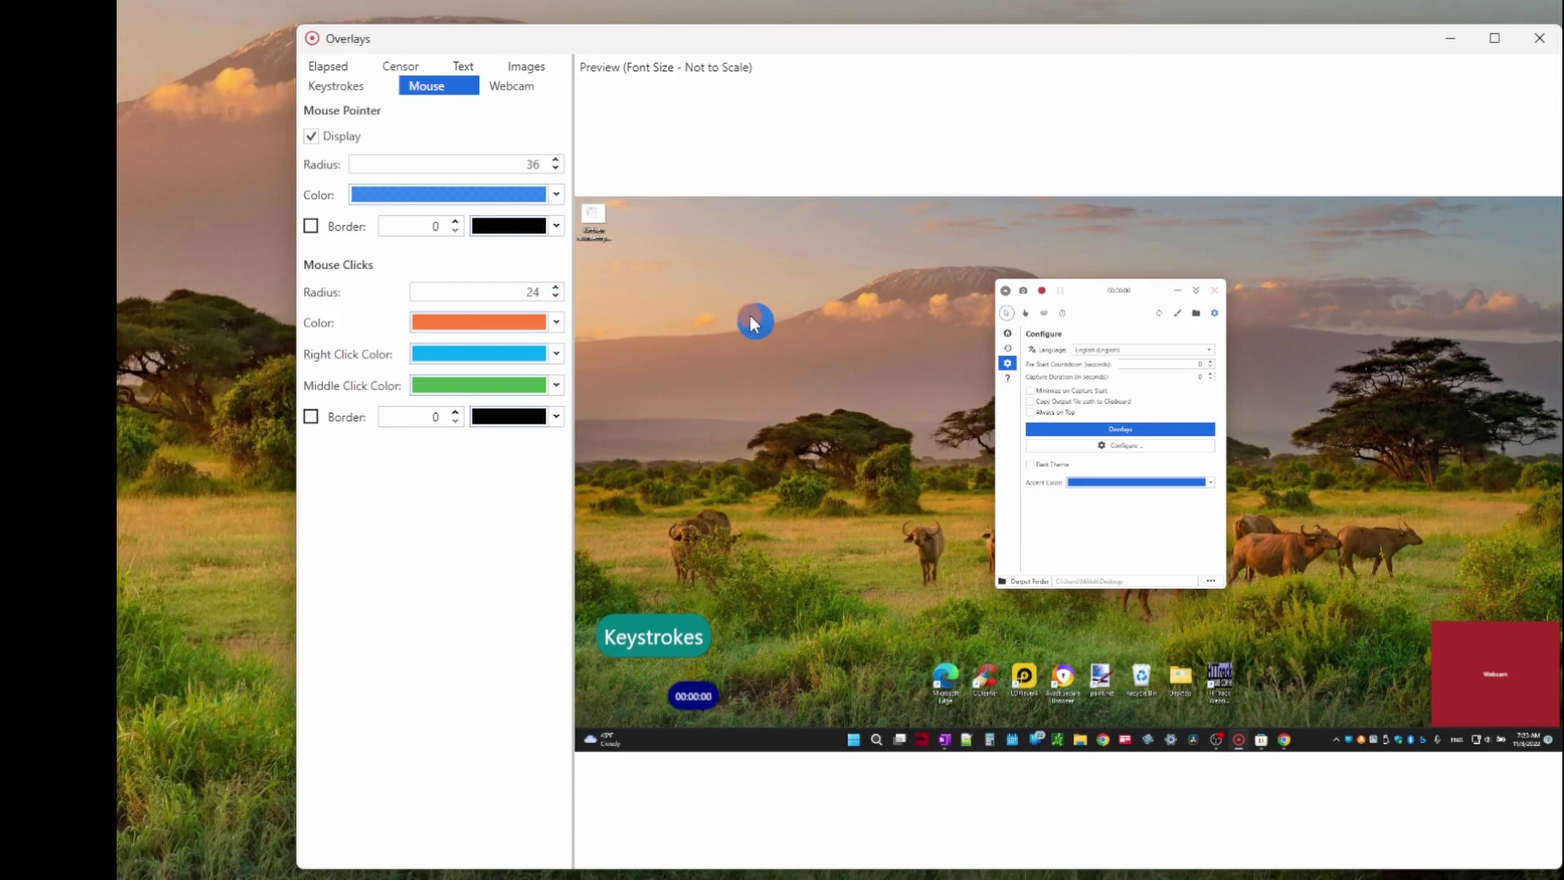
- Shift the click highlight colour toward red, with click radius 24
{"action": "left_click", "coordinate": [557, 323]}
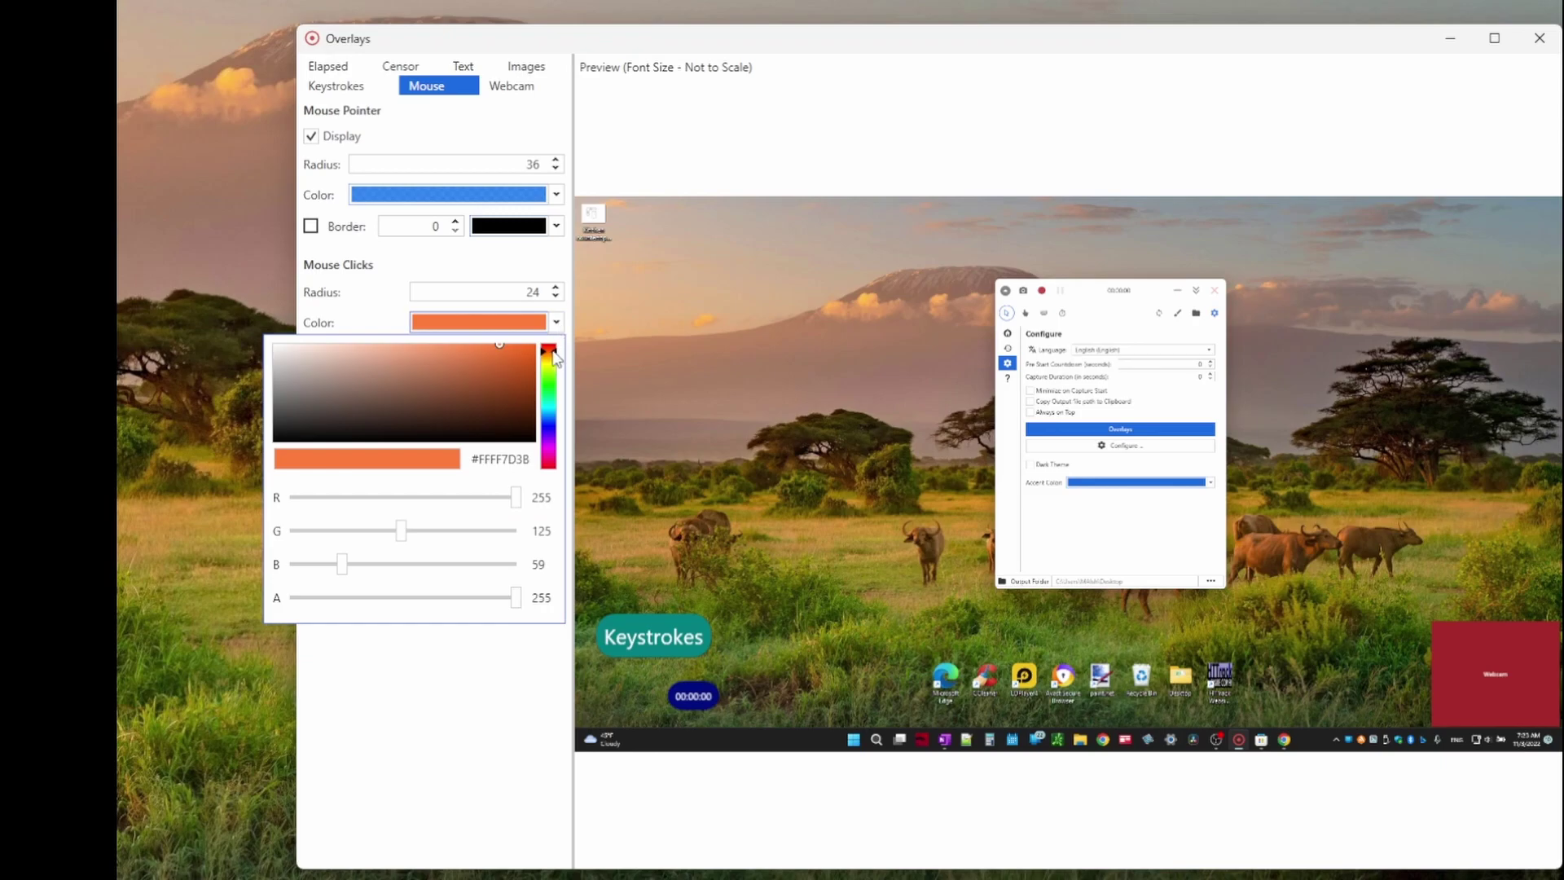
{"action": "left_click_drag", "start_coordinate": [552, 359], "coordinate": [553, 349]}
{"action": "left_click", "coordinate": [694, 332]}
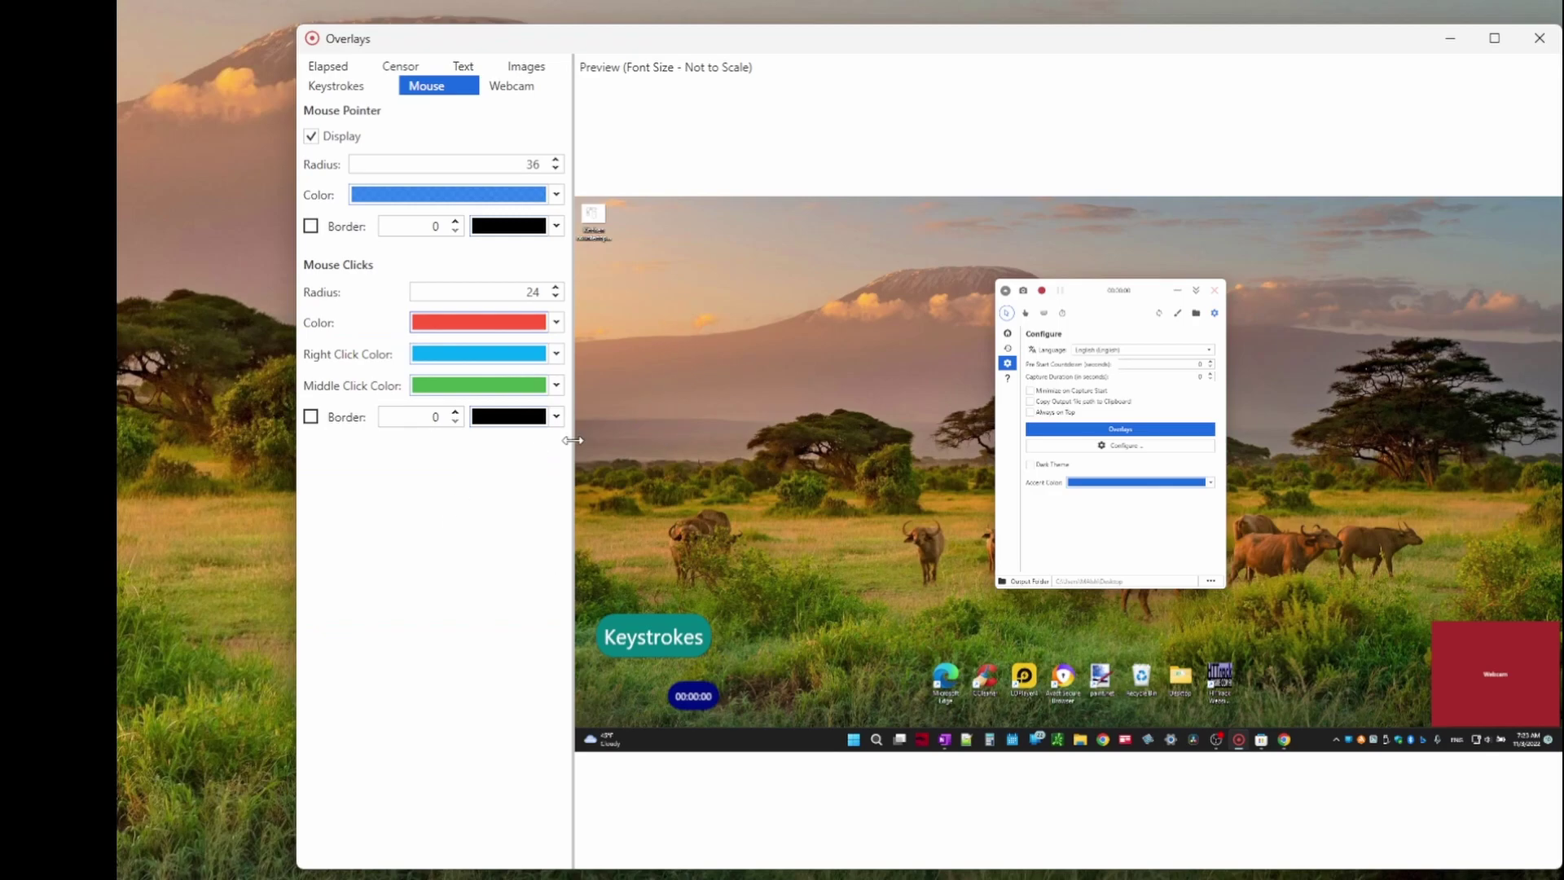
{"action": "left_click", "coordinate": [513, 88]}
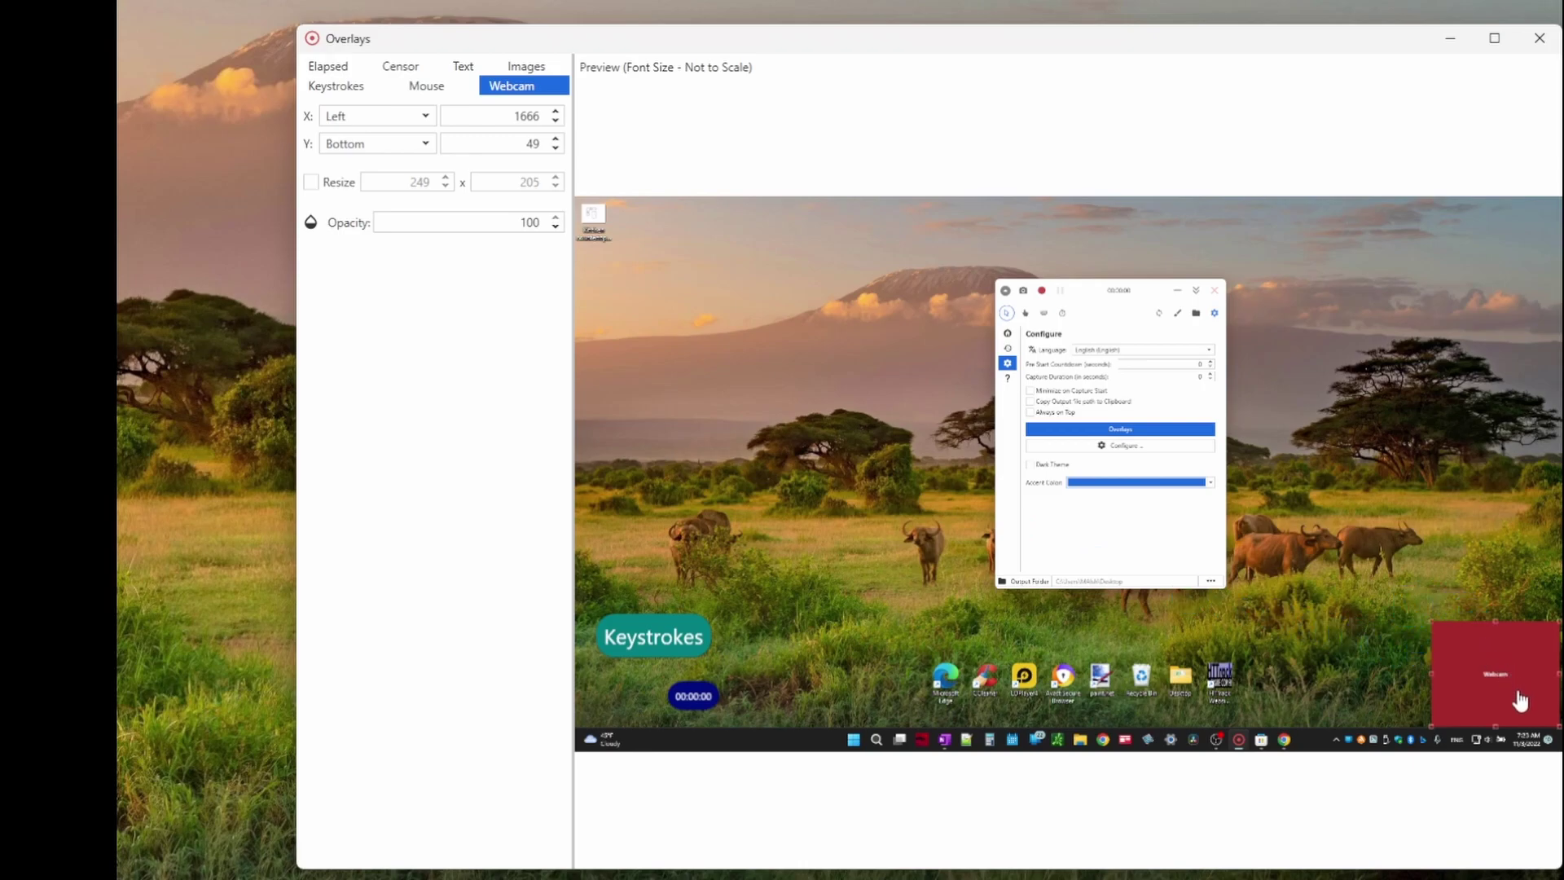
- Nudge the webcam box, then drag the elapsed timer to the preview's bottom-left (X 40, Y 43)
{"action": "mouse_move", "coordinate": [1520, 705]}
{"action": "left_mouse_down"}
{"action": "mouse_move", "coordinate": [1419, 633]}
{"action": "mouse_move", "coordinate": [1513, 681]}
{"action": "mouse_move", "coordinate": [1494, 692]}
{"action": "mouse_move", "coordinate": [1463, 613]}
{"action": "mouse_move", "coordinate": [1474, 698]}
{"action": "mouse_move", "coordinate": [1517, 710]}
{"action": "mouse_move", "coordinate": [1452, 404]}
{"action": "mouse_move", "coordinate": [1464, 298]}
{"action": "mouse_move", "coordinate": [1508, 279]}
{"action": "mouse_move", "coordinate": [1517, 725]}
{"action": "mouse_move", "coordinate": [1520, 702]}
{"action": "left_mouse_up"}
{"action": "left_click", "coordinate": [332, 70]}
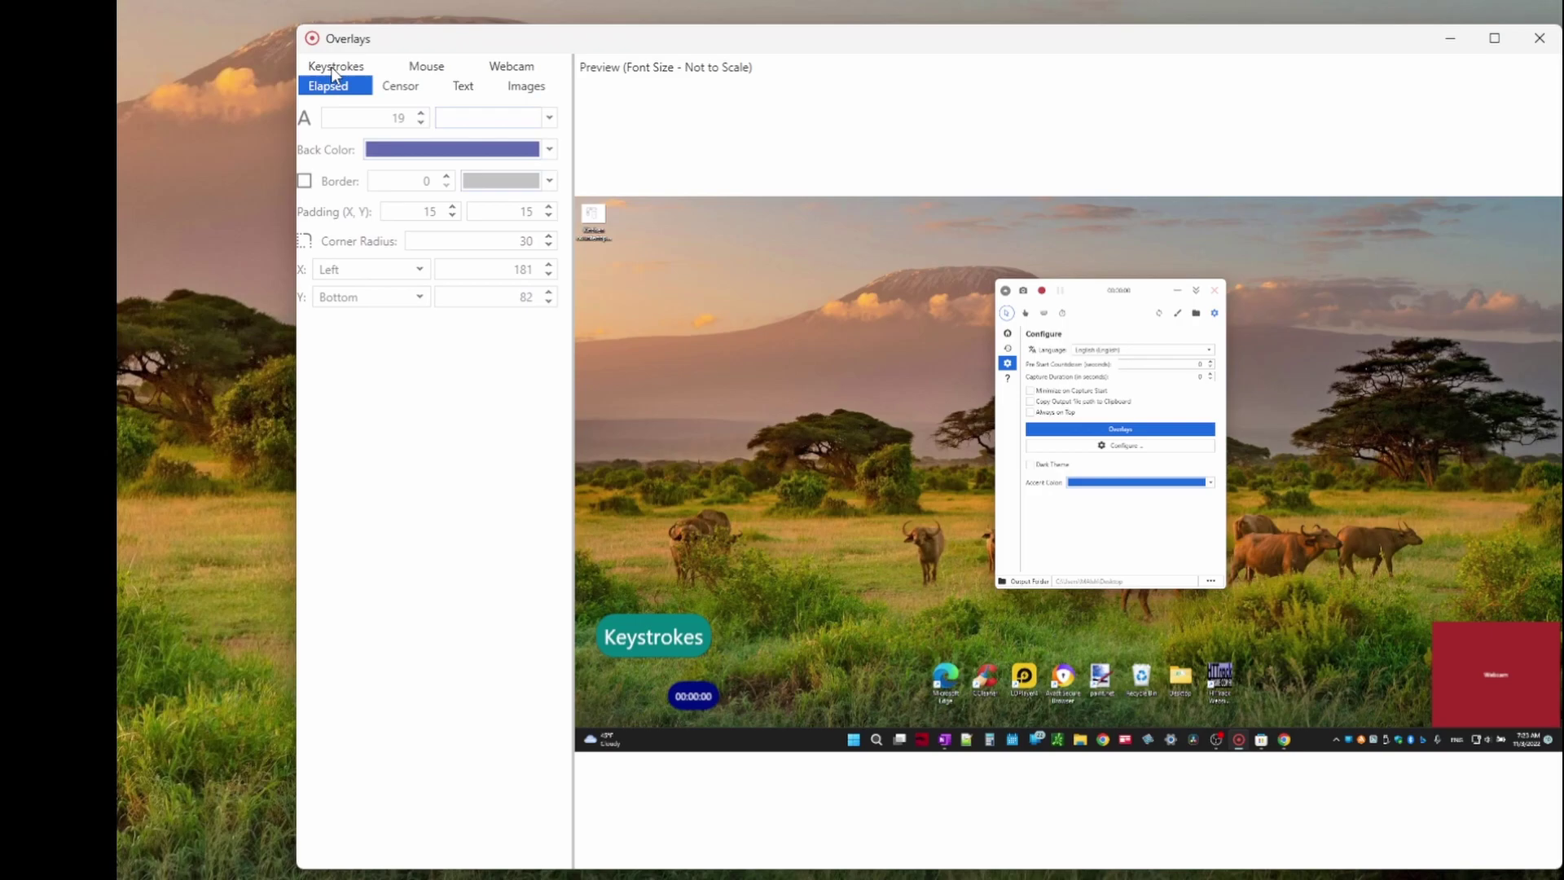
{"action": "left_click_drag", "start_coordinate": [704, 704], "coordinate": [632, 726]}
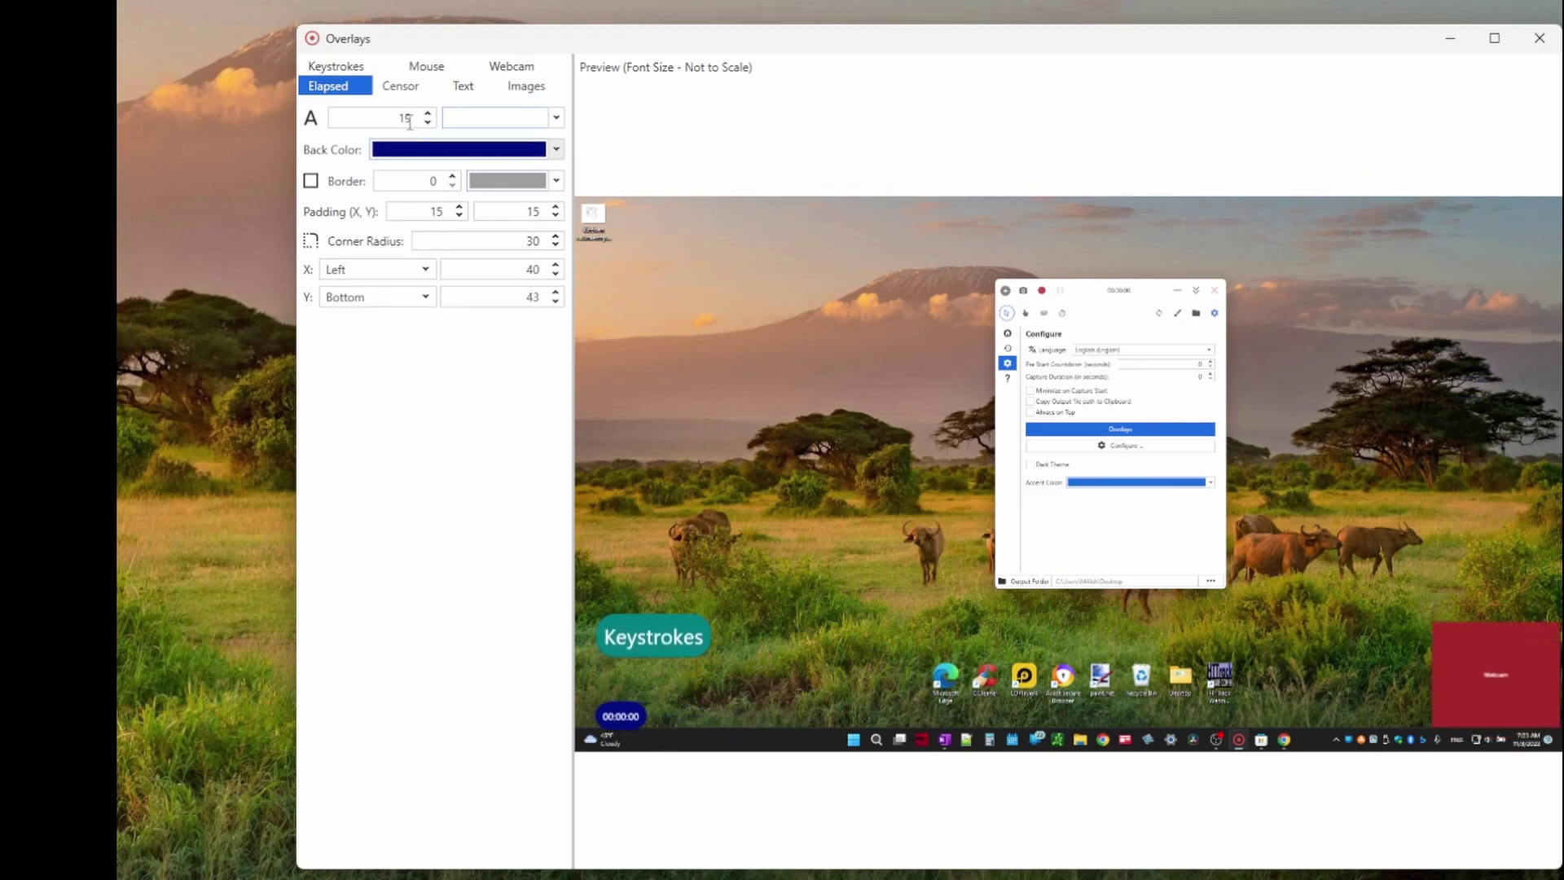
{"action": "left_click", "coordinate": [400, 85]}
- Add a censor region, display it in the preview, and drag it toward the upper right
{"action": "left_click", "coordinate": [316, 114]}
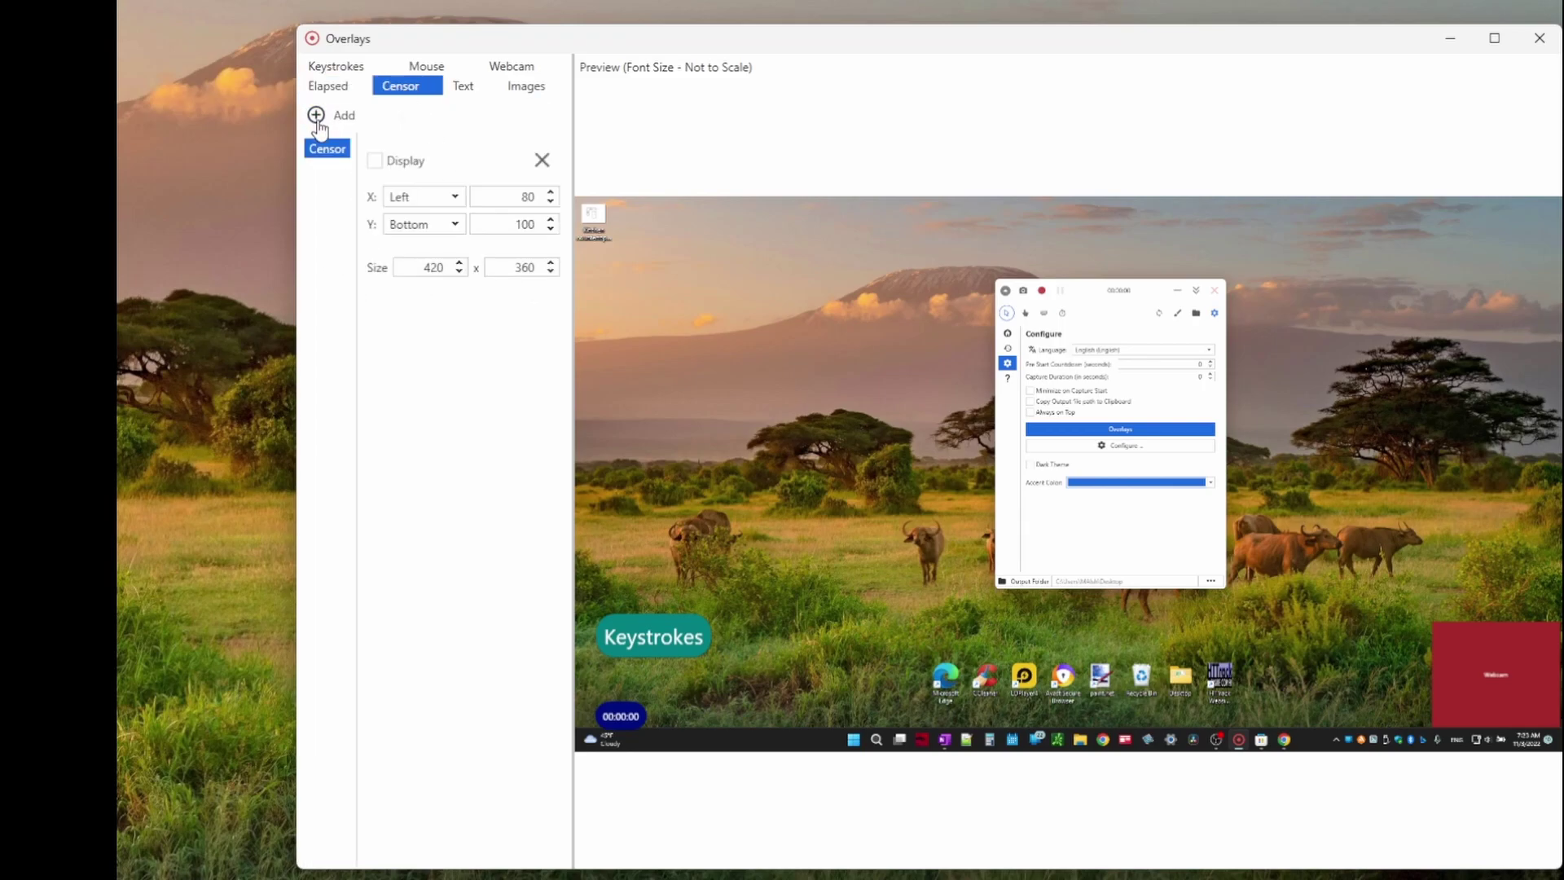
{"action": "left_click", "coordinate": [375, 161]}
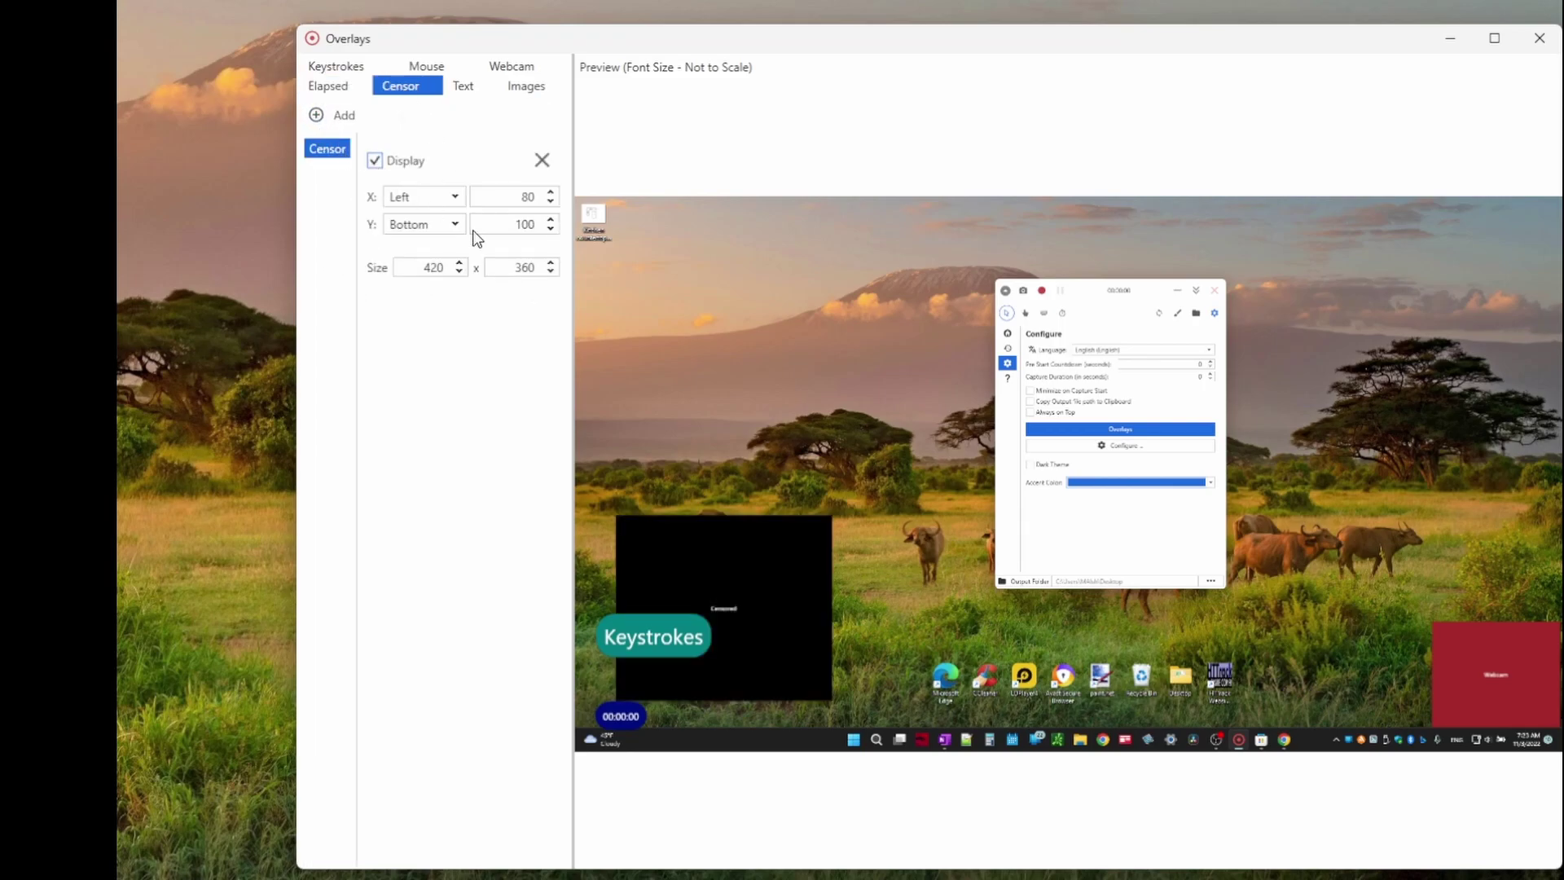
{"action": "left_click_drag", "start_coordinate": [777, 612], "coordinate": [818, 472]}
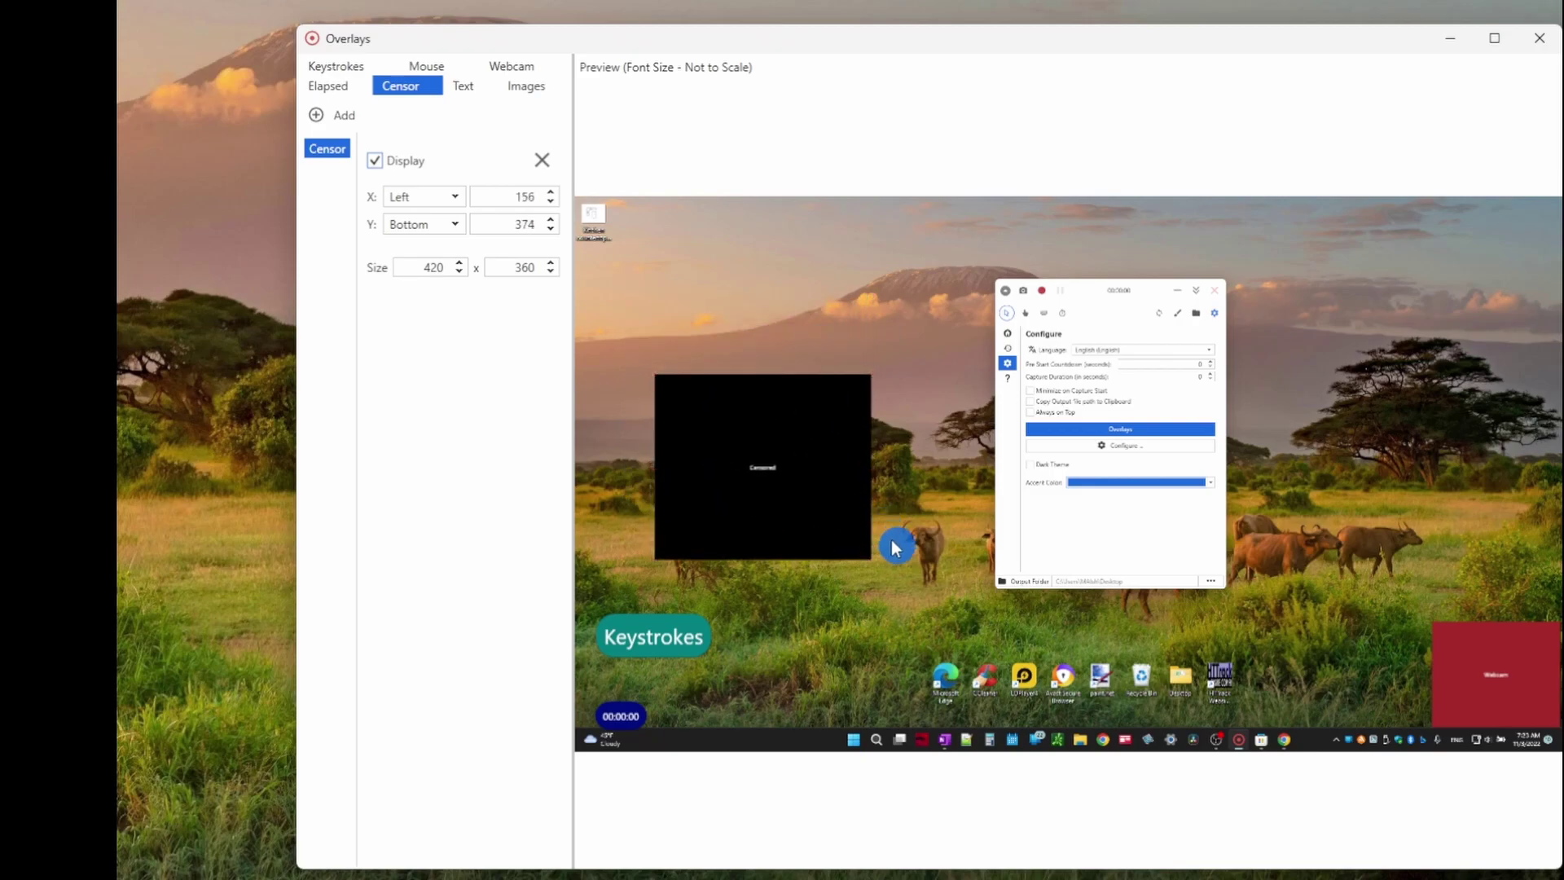
{"action": "left_click_drag", "start_coordinate": [869, 558], "coordinate": [806, 507]}
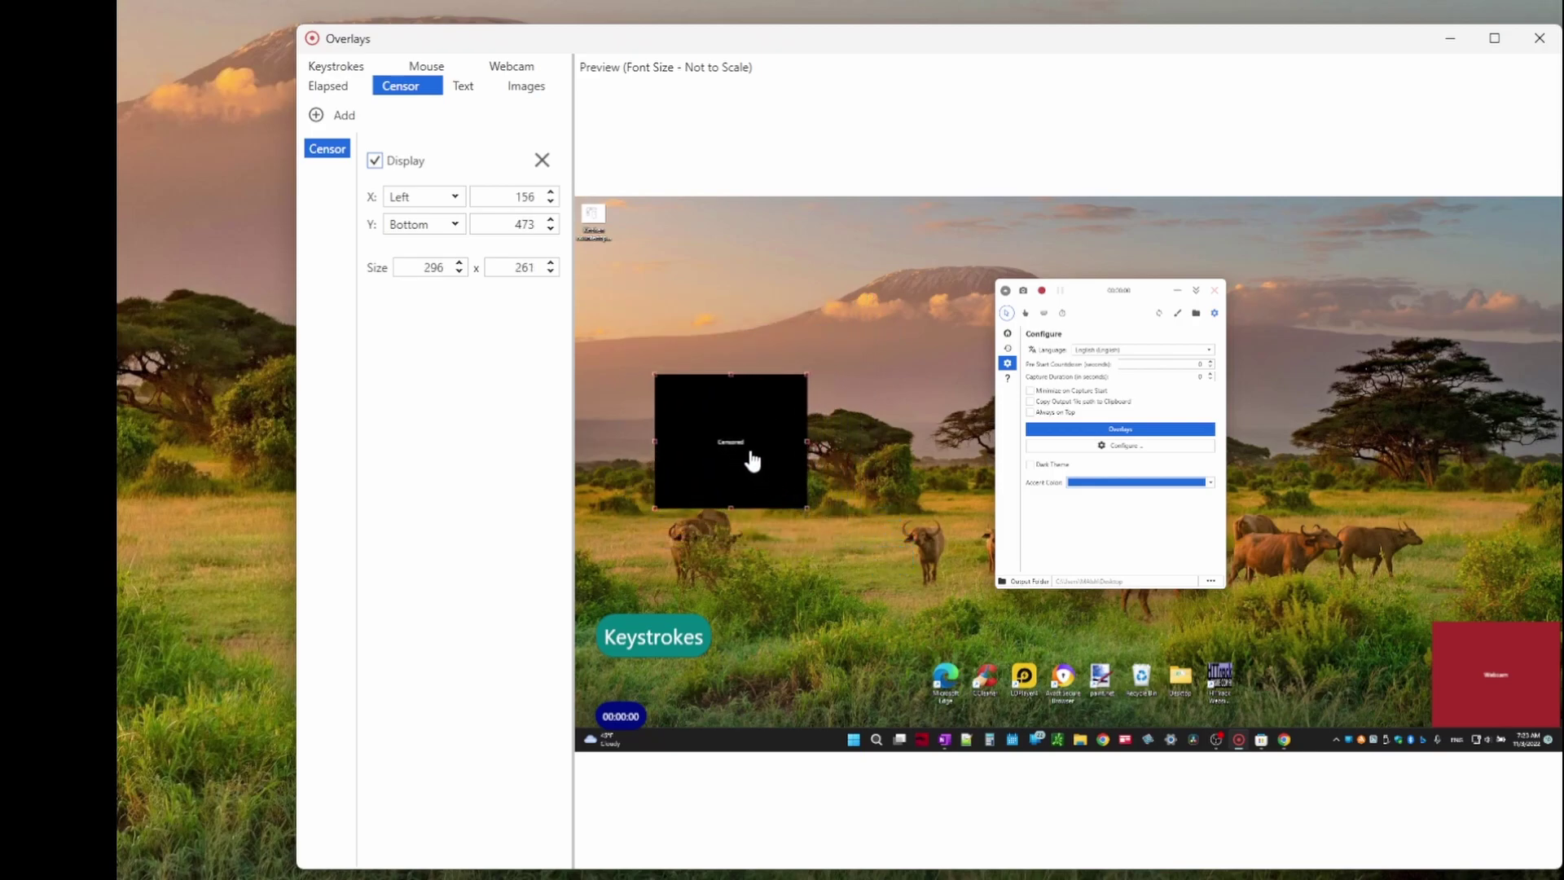
{"action": "mouse_move", "coordinate": [752, 461]}
{"action": "left_mouse_down"}
{"action": "mouse_move", "coordinate": [890, 486]}
{"action": "mouse_move", "coordinate": [842, 402]}
{"action": "mouse_move", "coordinate": [756, 471]}
{"action": "left_mouse_up"}
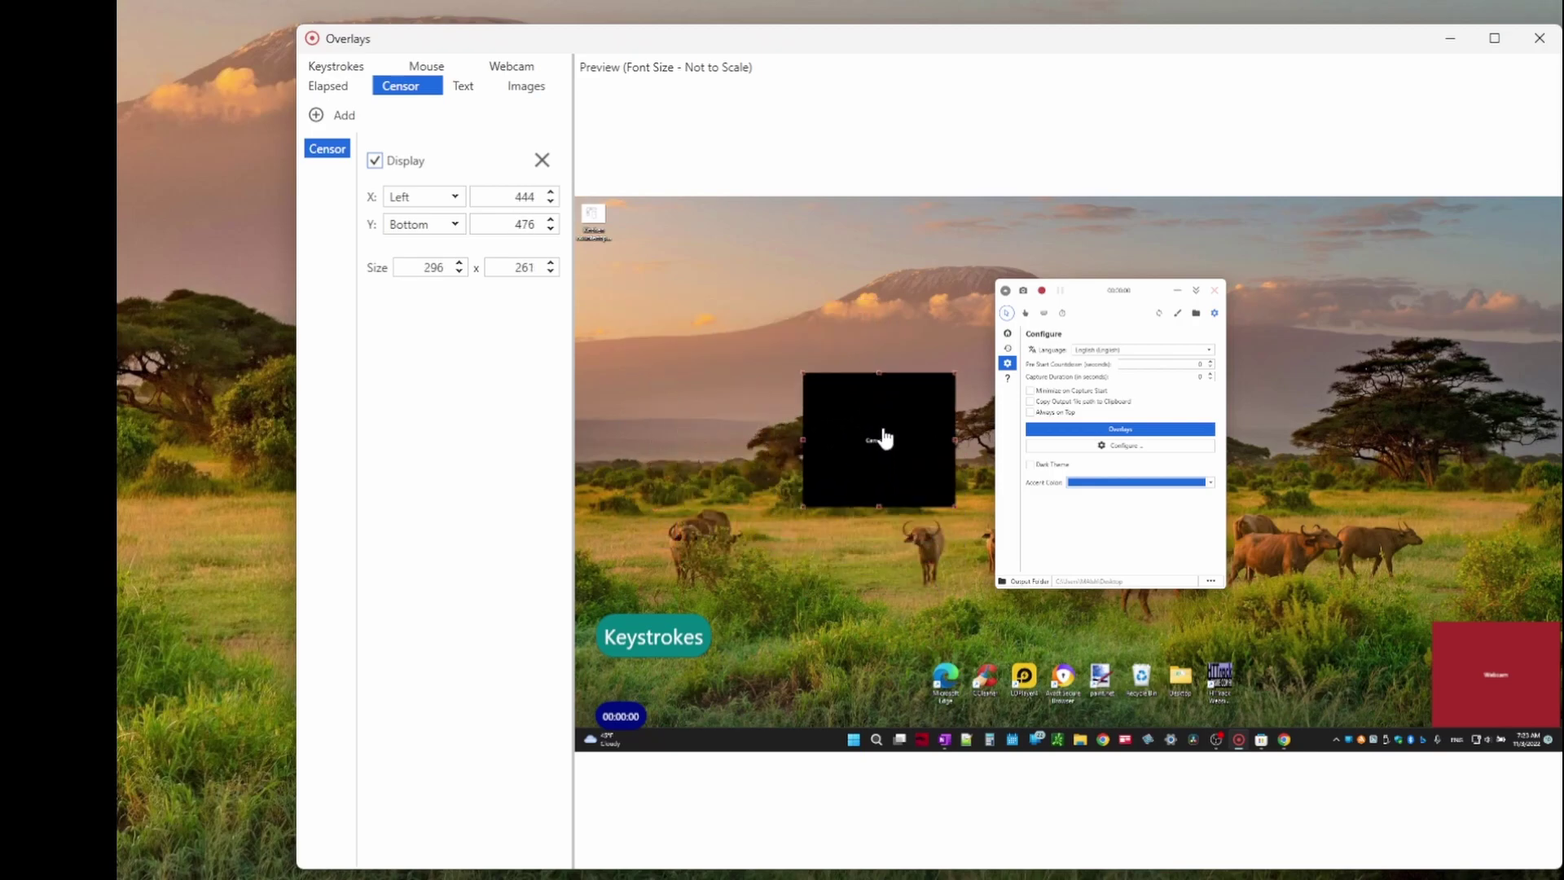
{"action": "left_click_drag", "start_coordinate": [883, 438], "coordinate": [1358, 375]}
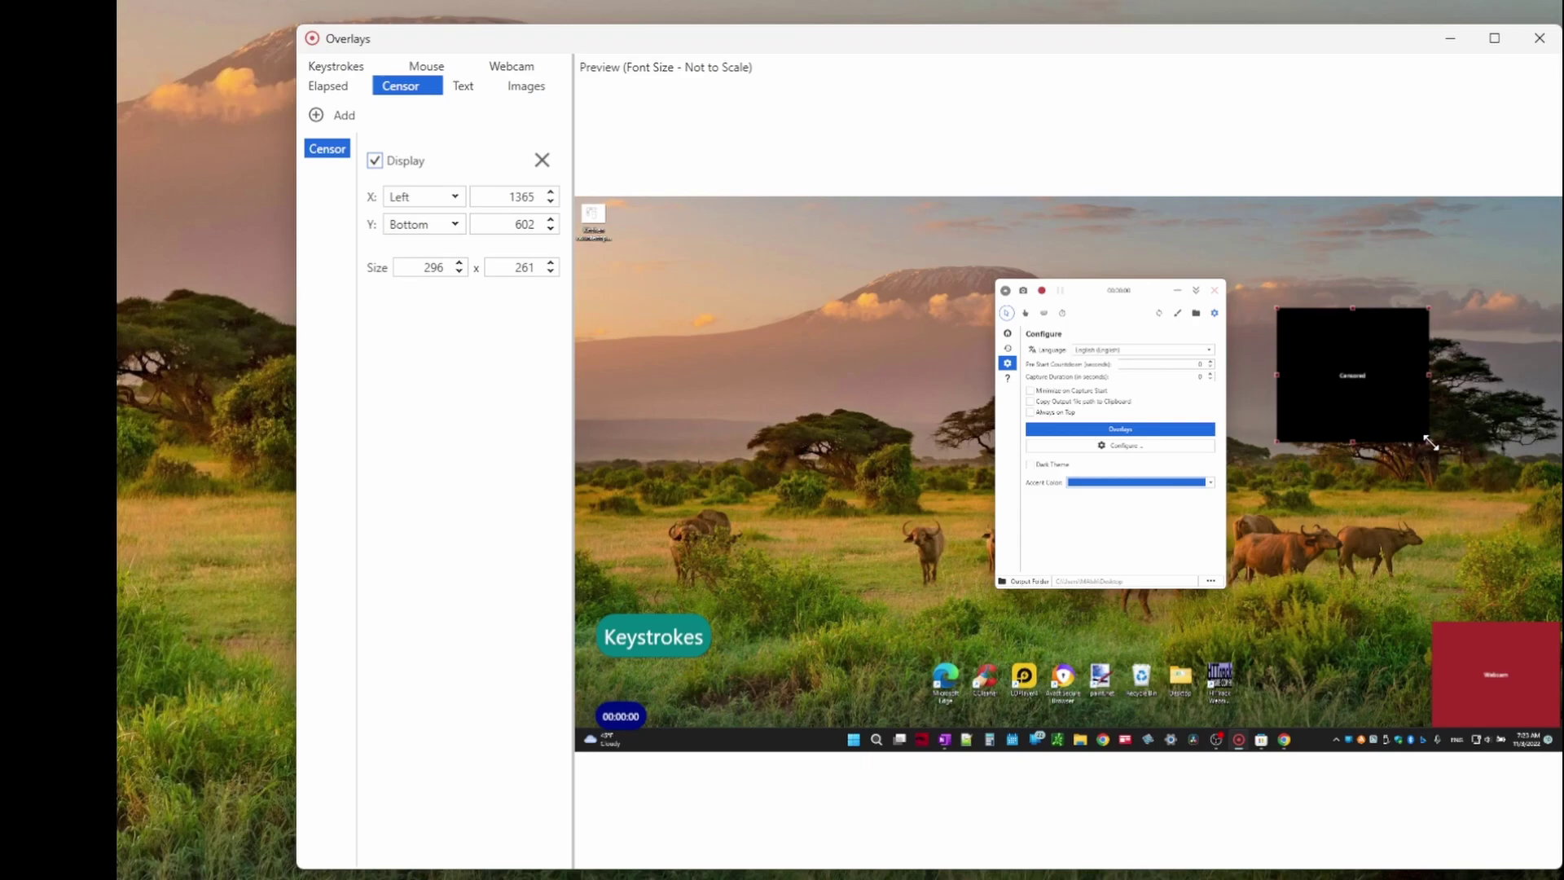
{"action": "left_click", "coordinate": [1437, 452]}
- Shrink the censor box to 261×111 and settle it in the preview's top-right corner
{"action": "left_click", "coordinate": [1435, 450]}
{"action": "left_click_drag", "start_coordinate": [1429, 443], "coordinate": [1423, 250]}
{"action": "left_click", "coordinate": [1462, 293]}
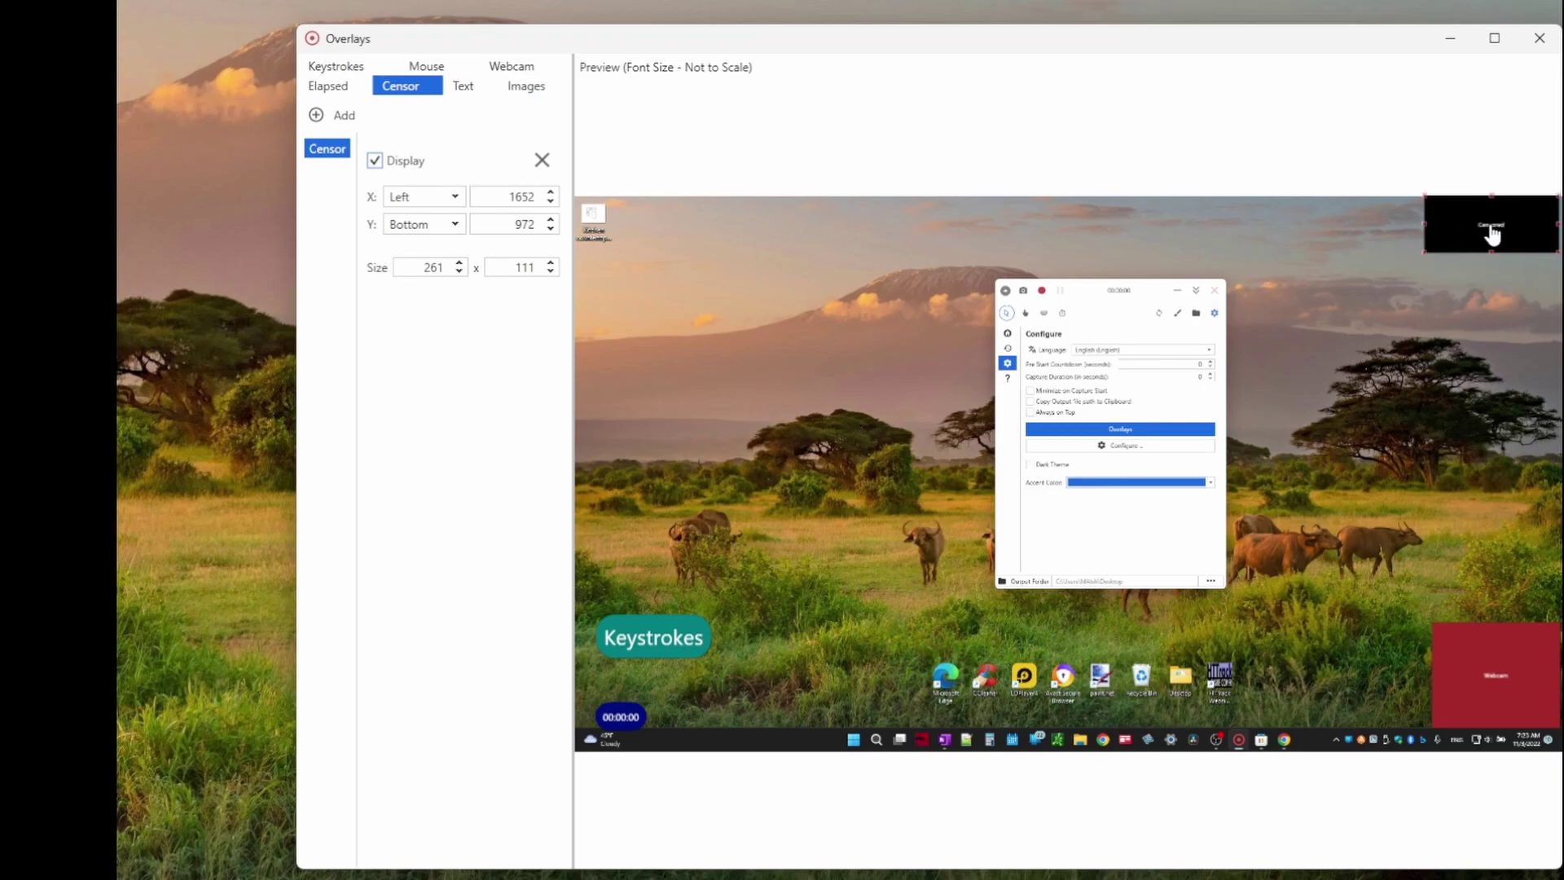
{"action": "left_click_drag", "start_coordinate": [1491, 234], "coordinate": [1500, 234]}
{"action": "left_click", "coordinate": [1480, 261]}
{"action": "left_click", "coordinate": [464, 86]}
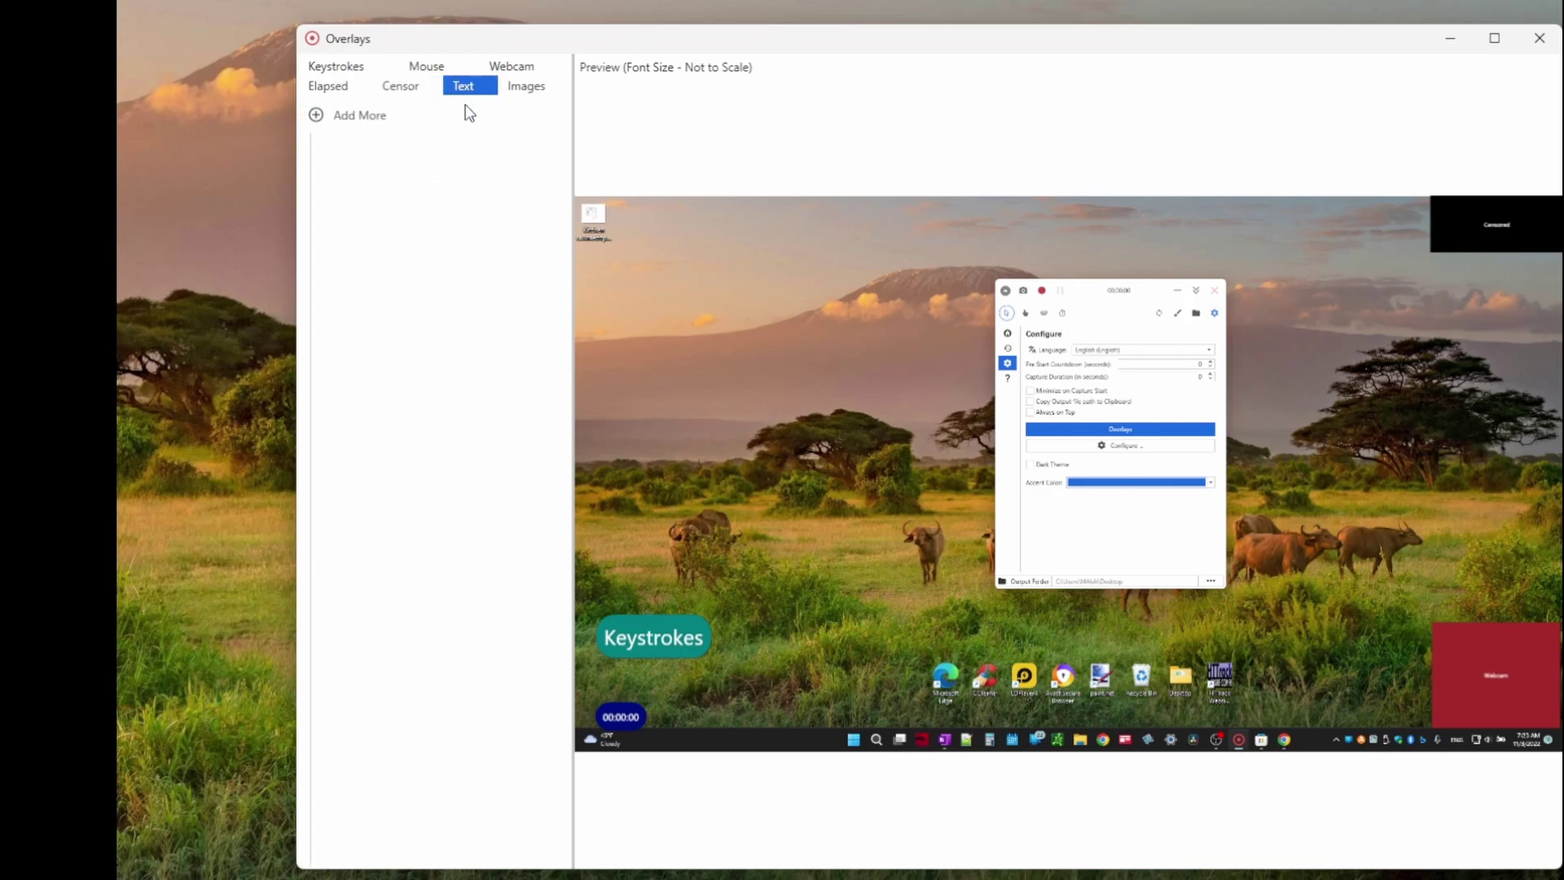
- Add a displayed text overlay and raise its font size to 29
{"action": "left_click", "coordinate": [317, 115]}
{"action": "left_click", "coordinate": [378, 160]}
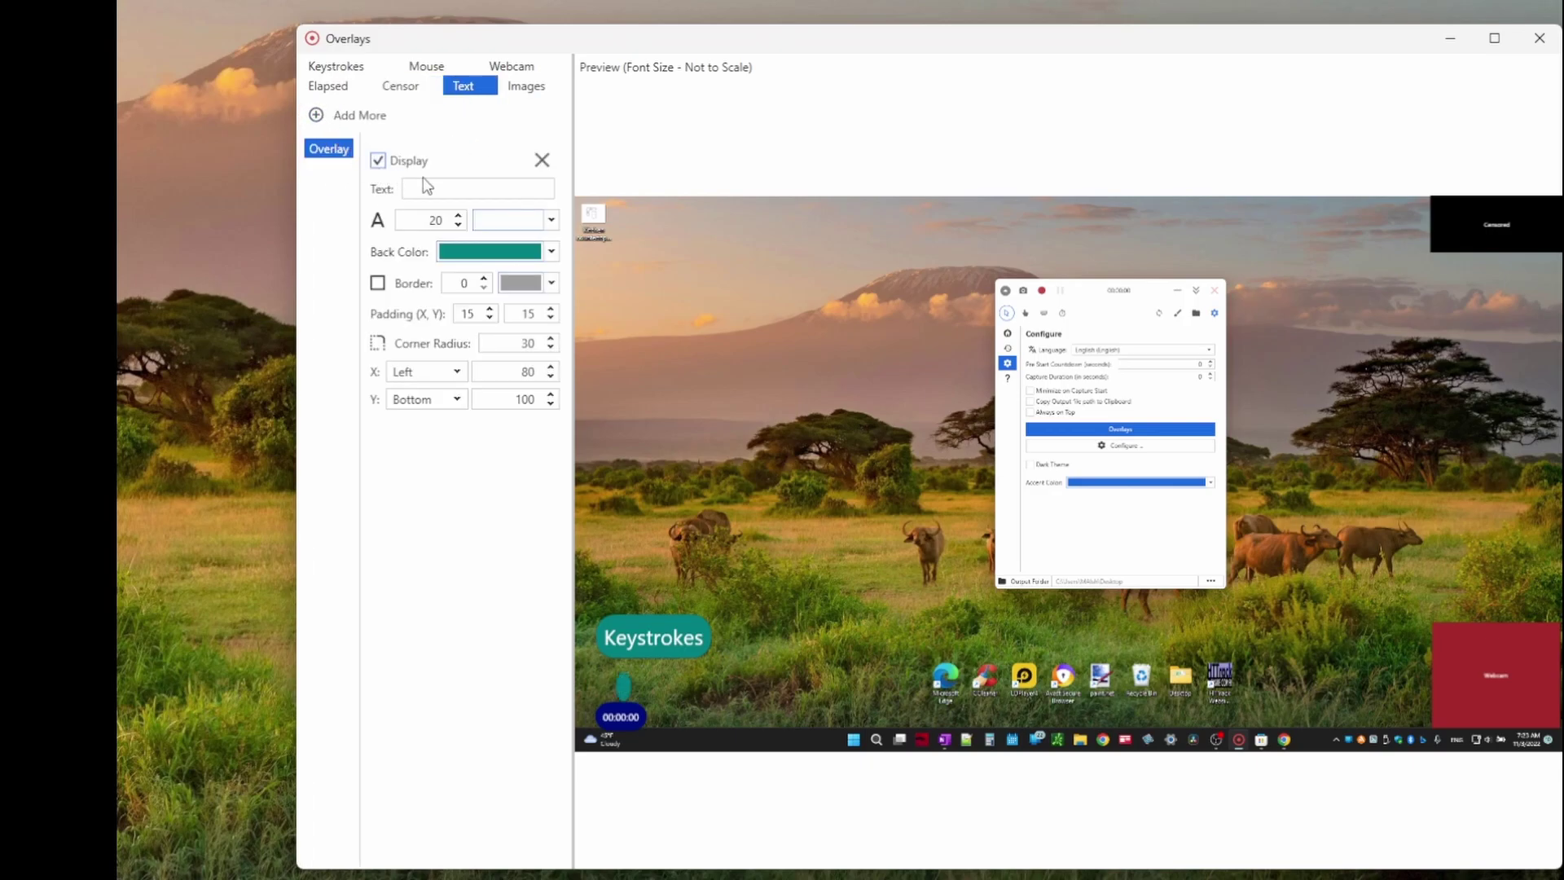
{"action": "left_click_drag", "start_coordinate": [624, 699], "coordinate": [680, 386]}
{"action": "left_click", "coordinate": [424, 189]}
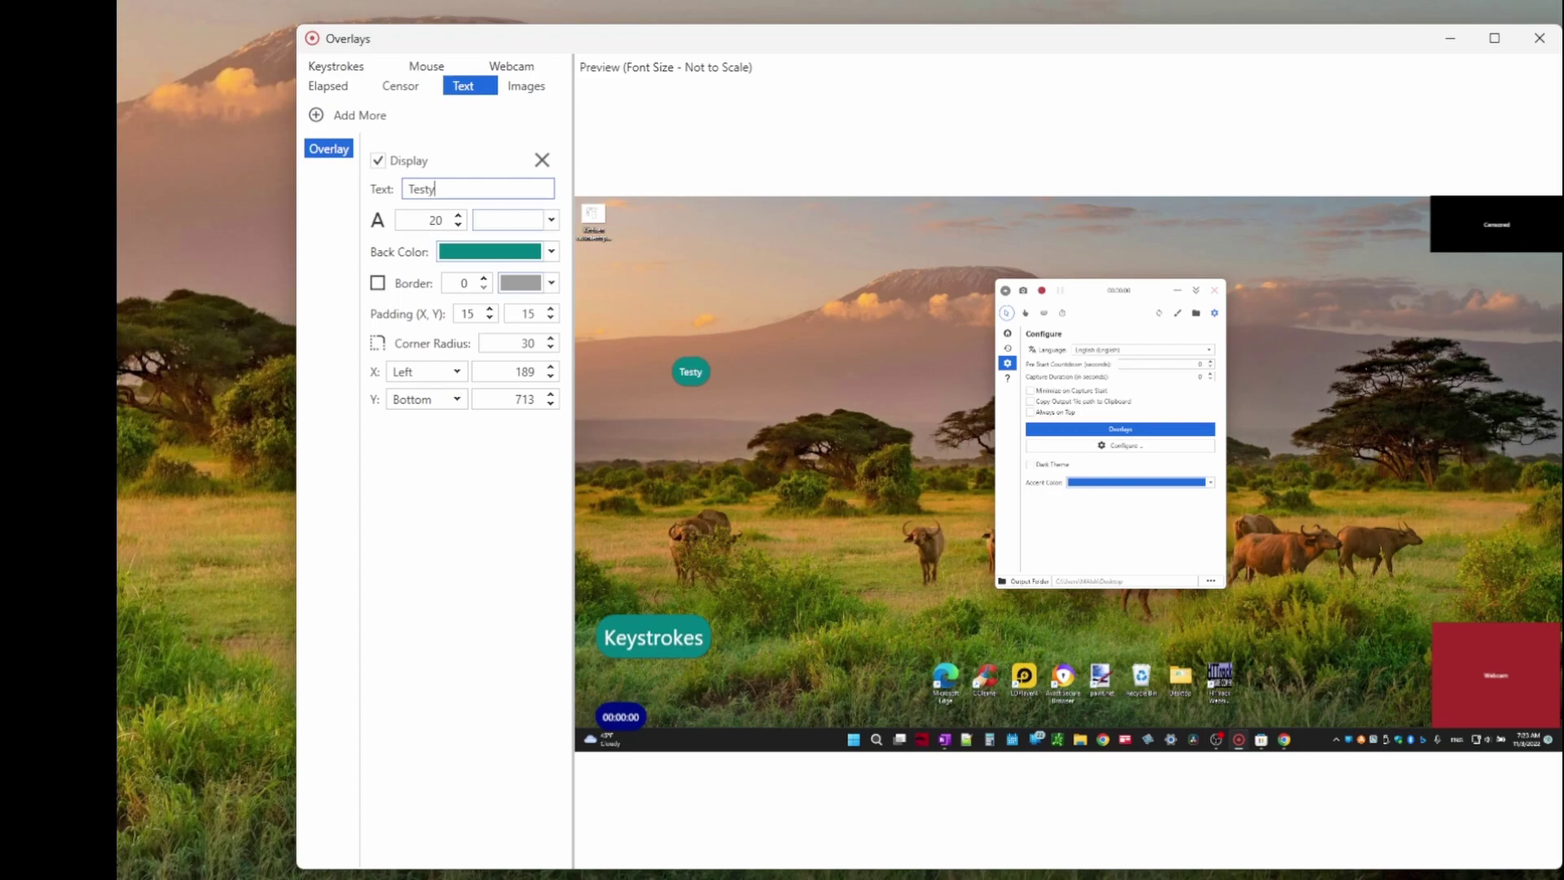
{"action": "left_click", "coordinate": [460, 215]}
{"action": "left_click", "coordinate": [459, 215]}
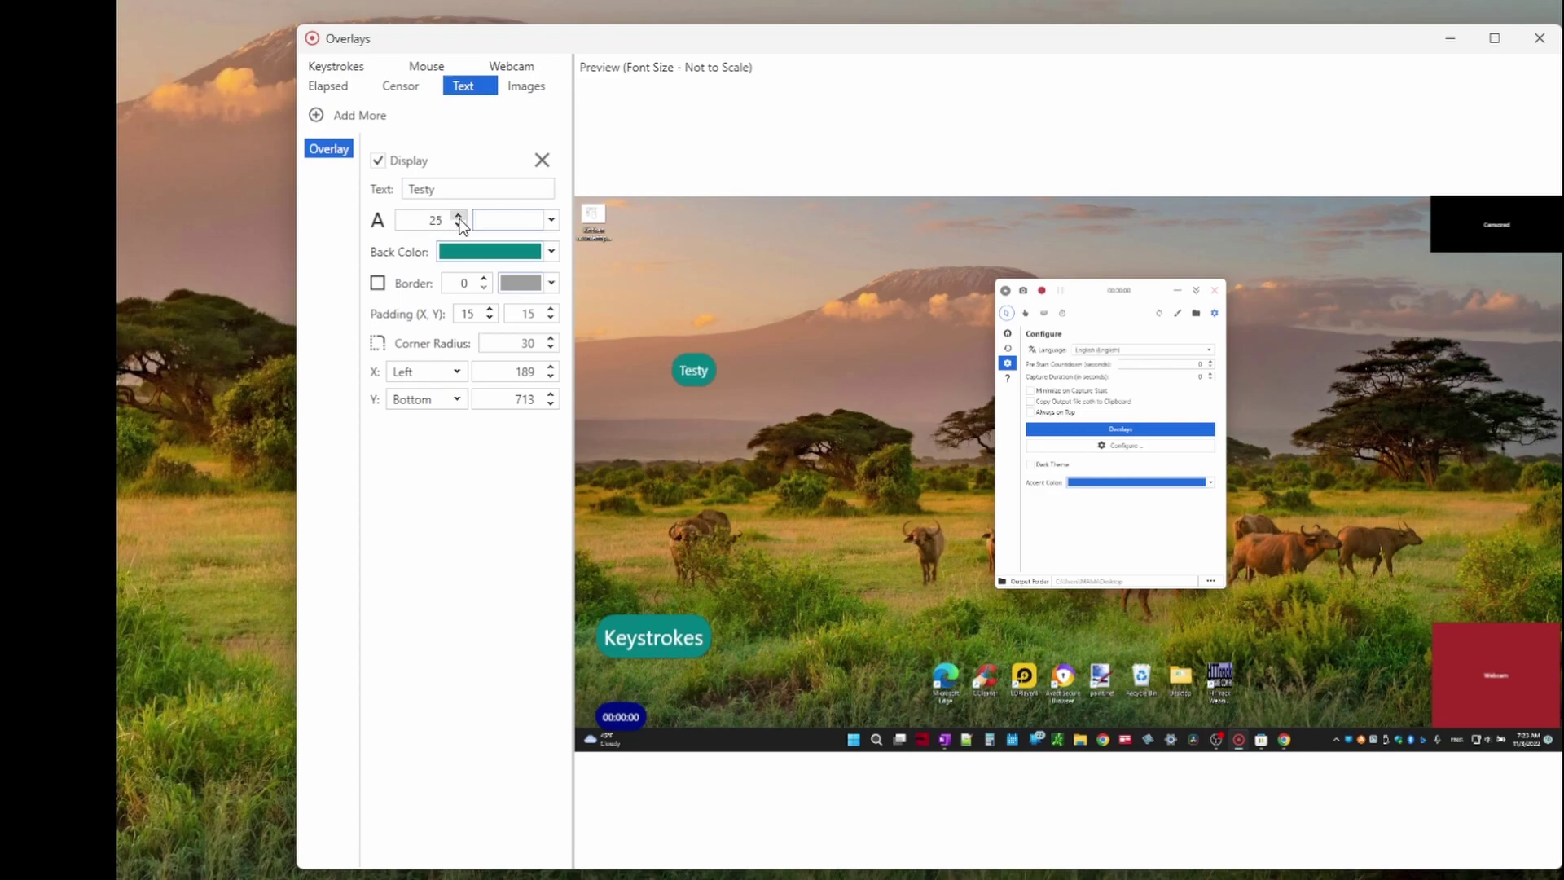
{"action": "left_click", "coordinate": [459, 215]}
- Change the overlay wording to 'Best Recorder' and place it at the preview's top-left edge
{"action": "left_click", "coordinate": [448, 182]}
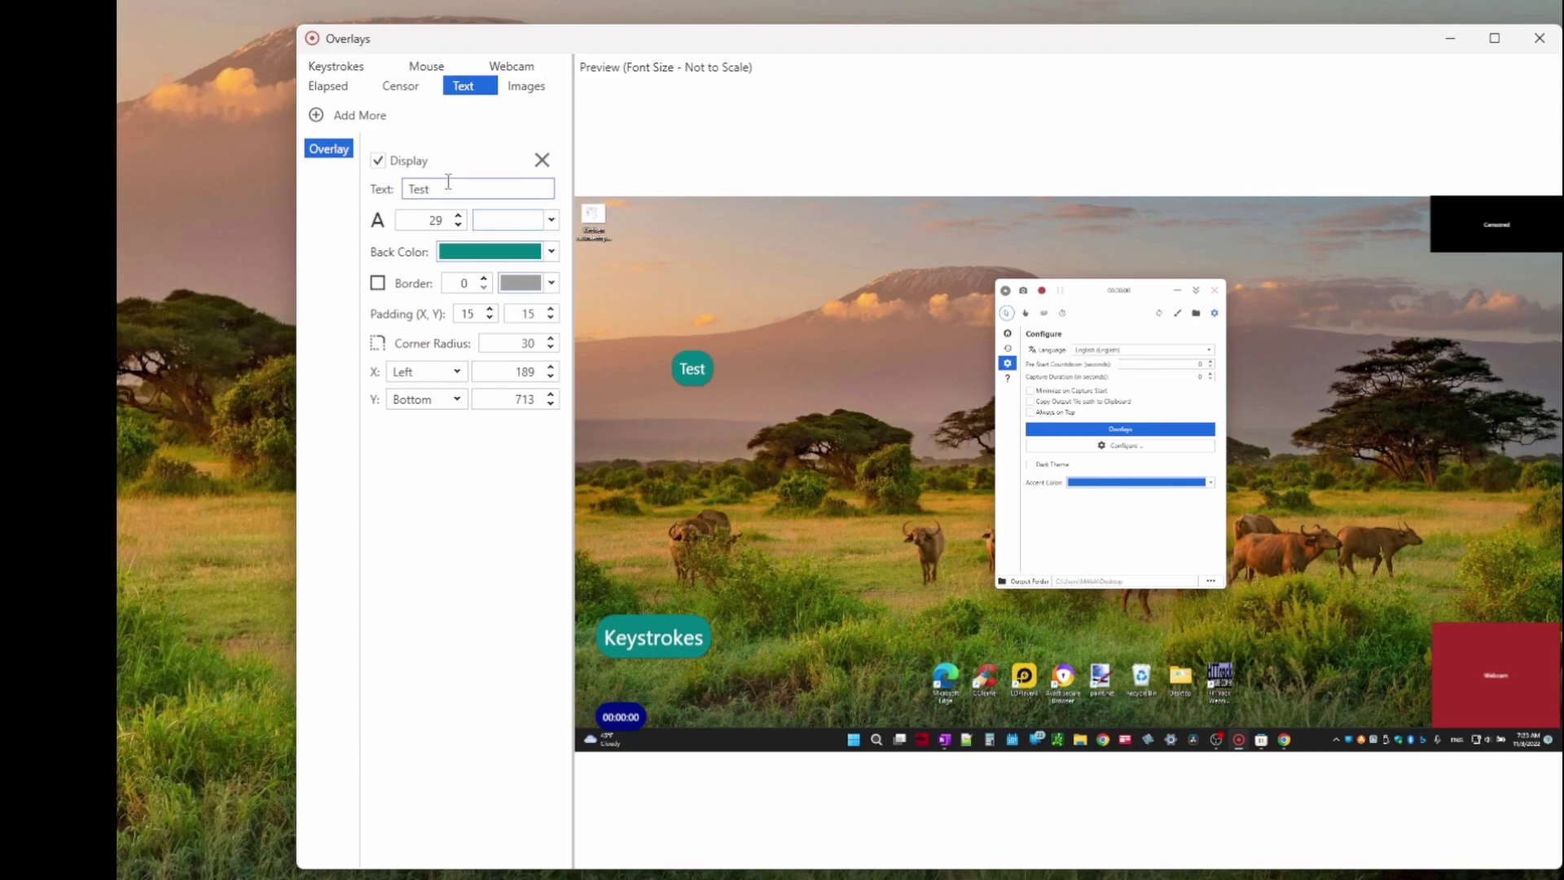
{"action": "left_click_drag", "start_coordinate": [688, 380], "coordinate": [636, 218]}
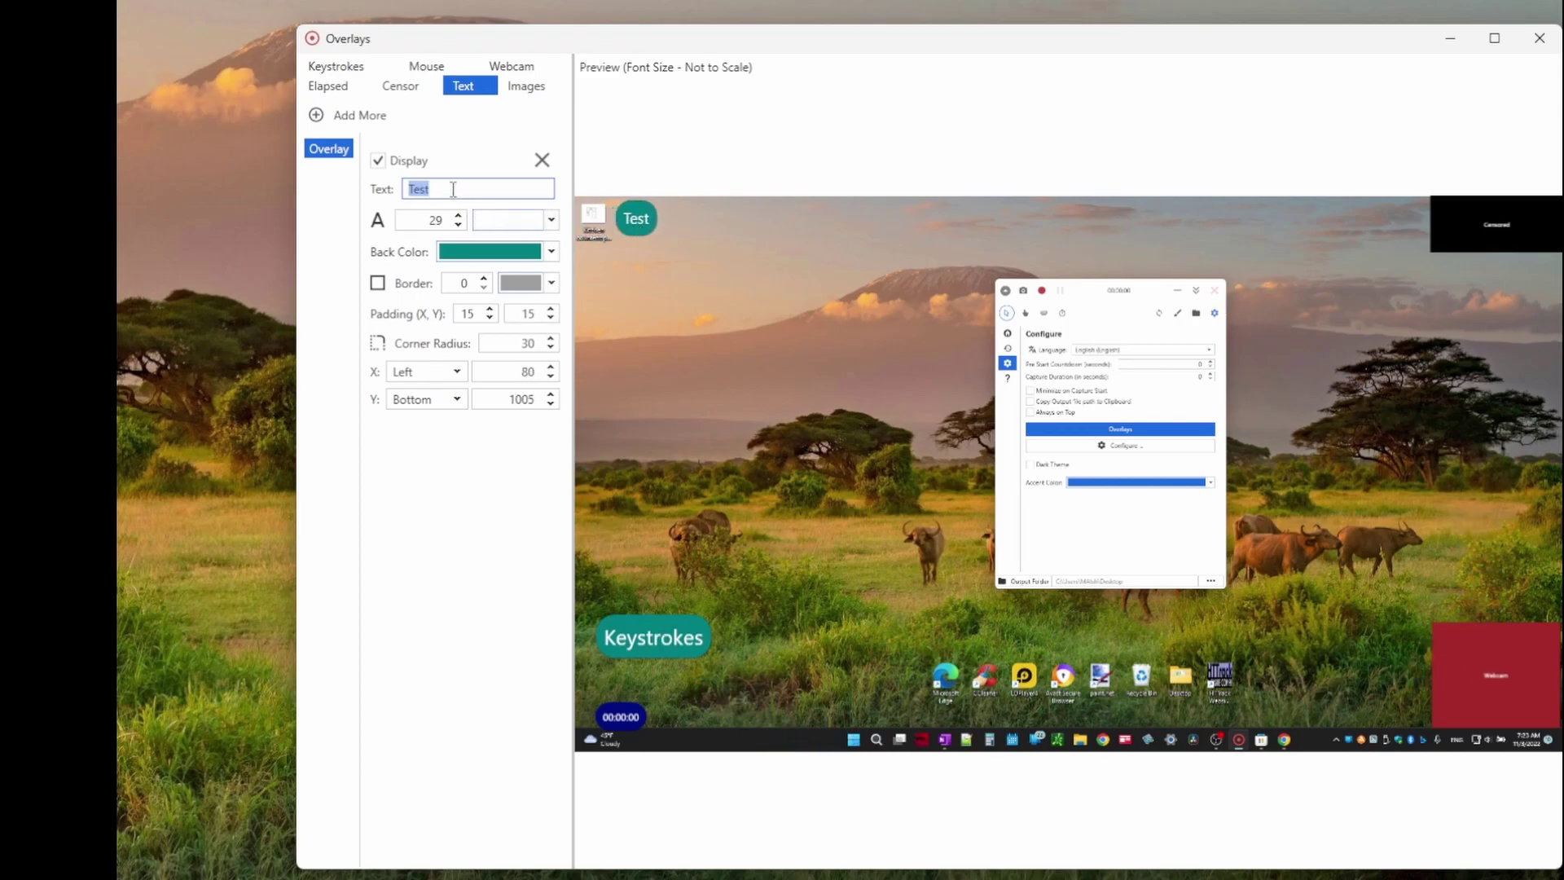
{"action": "type", "text": "Best Recorder"}
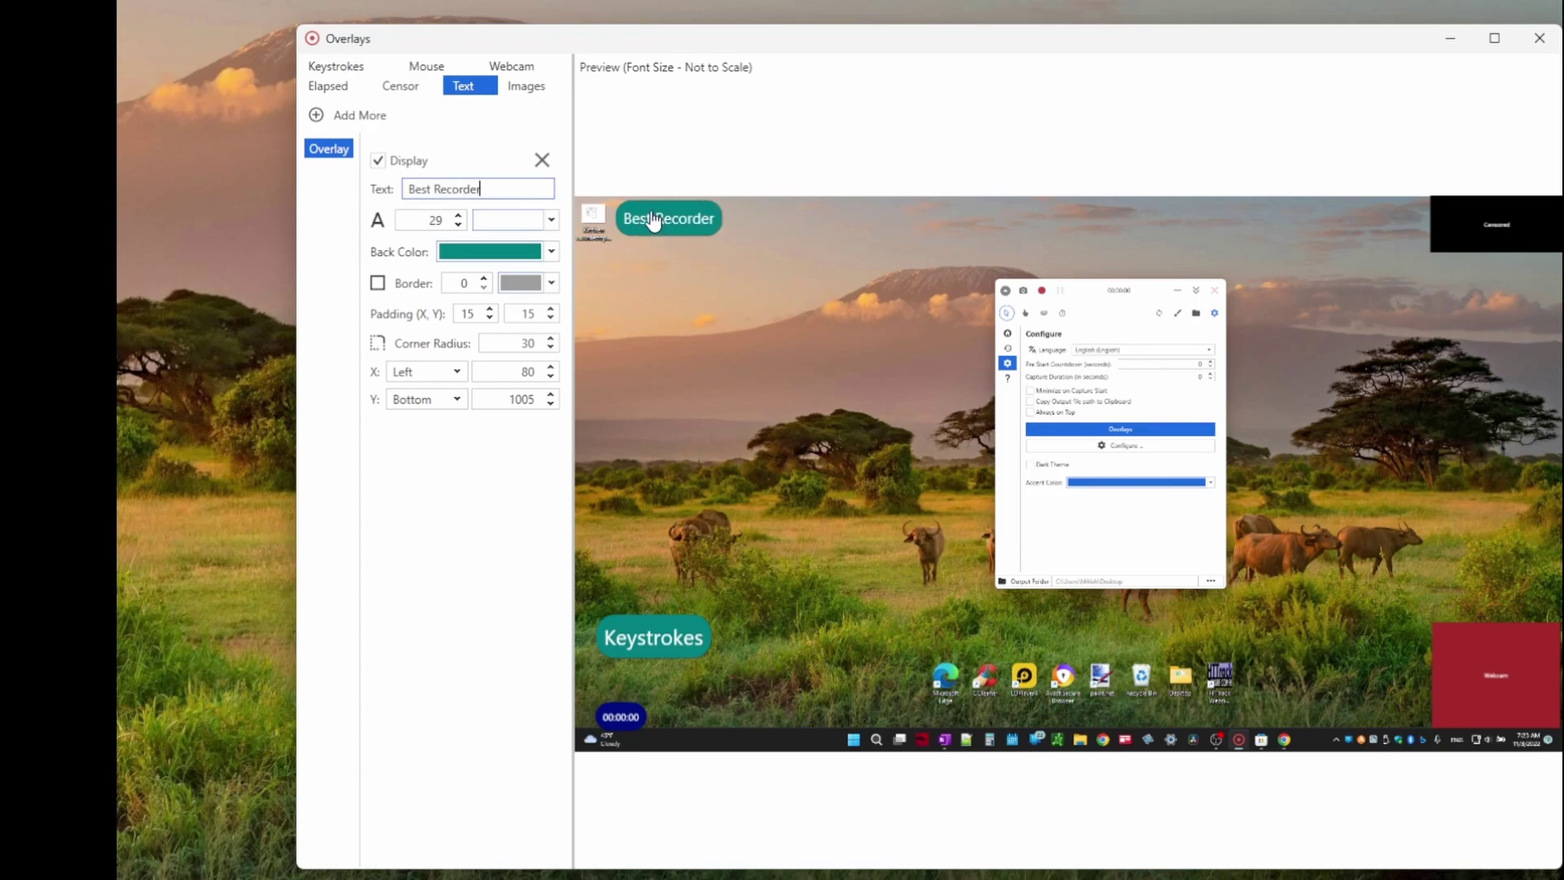
{"action": "left_click_drag", "start_coordinate": [653, 220], "coordinate": [611, 224]}
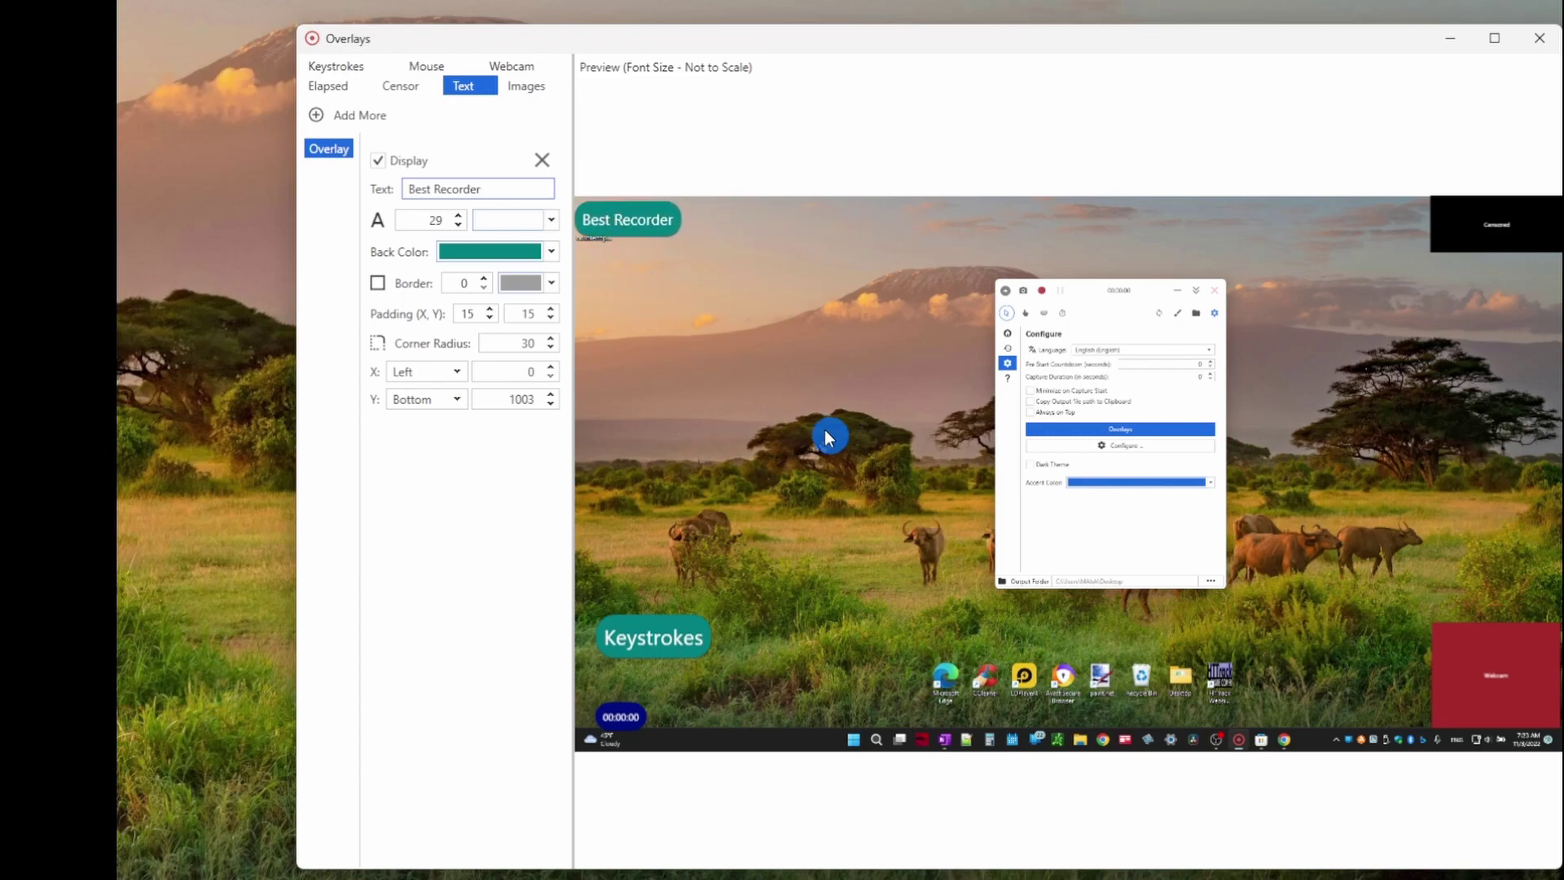
- Add a new image overlay using the first PNG from Pictures\Screenshots as its source
{"action": "left_click", "coordinate": [517, 90]}
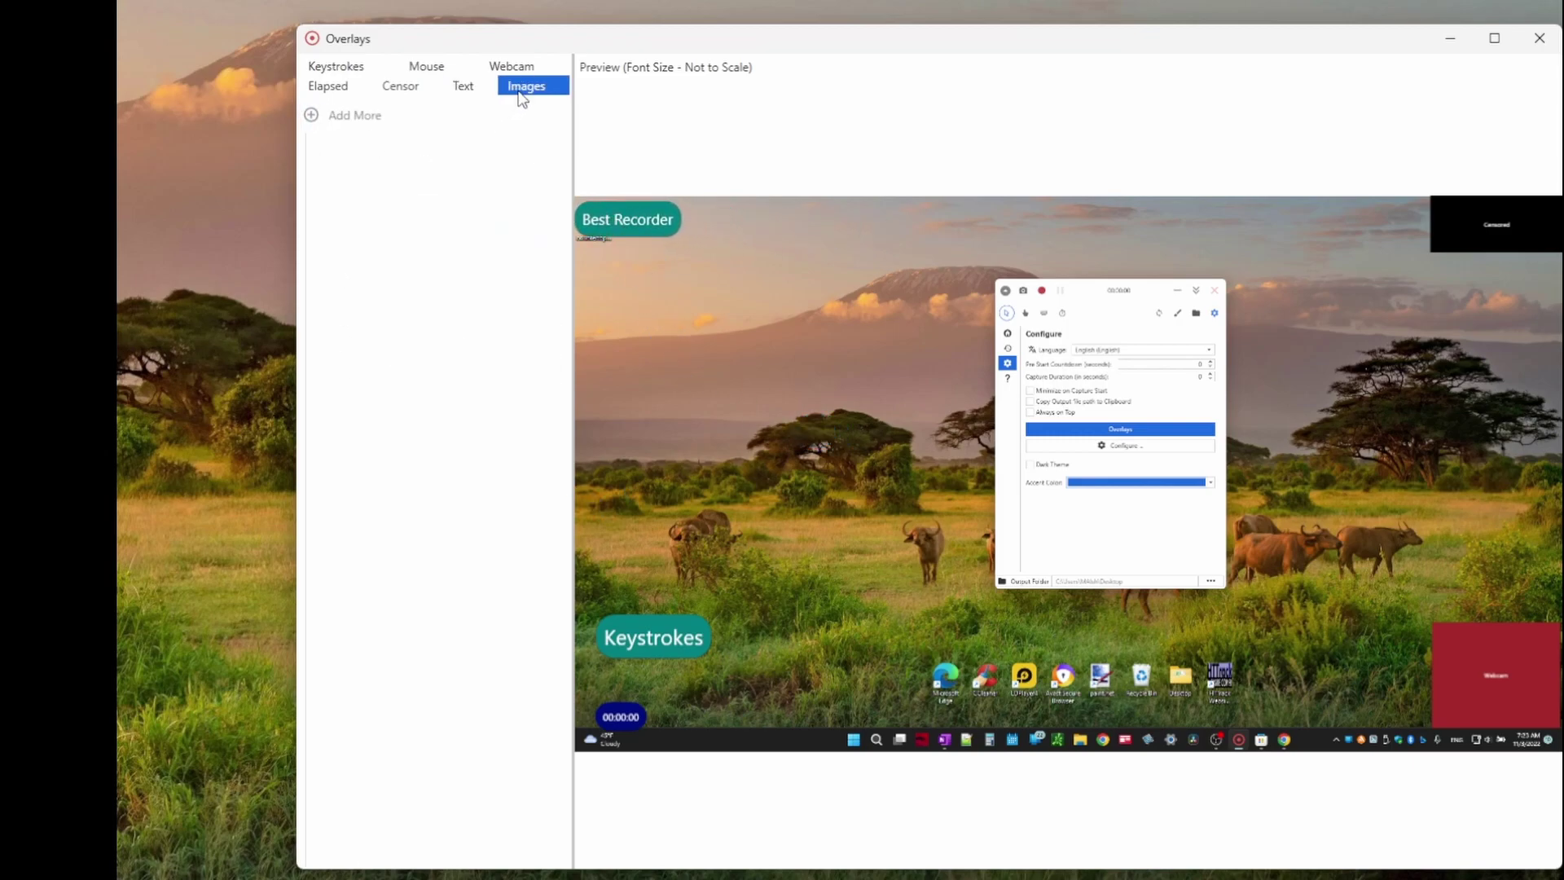
{"action": "left_click", "coordinate": [317, 118]}
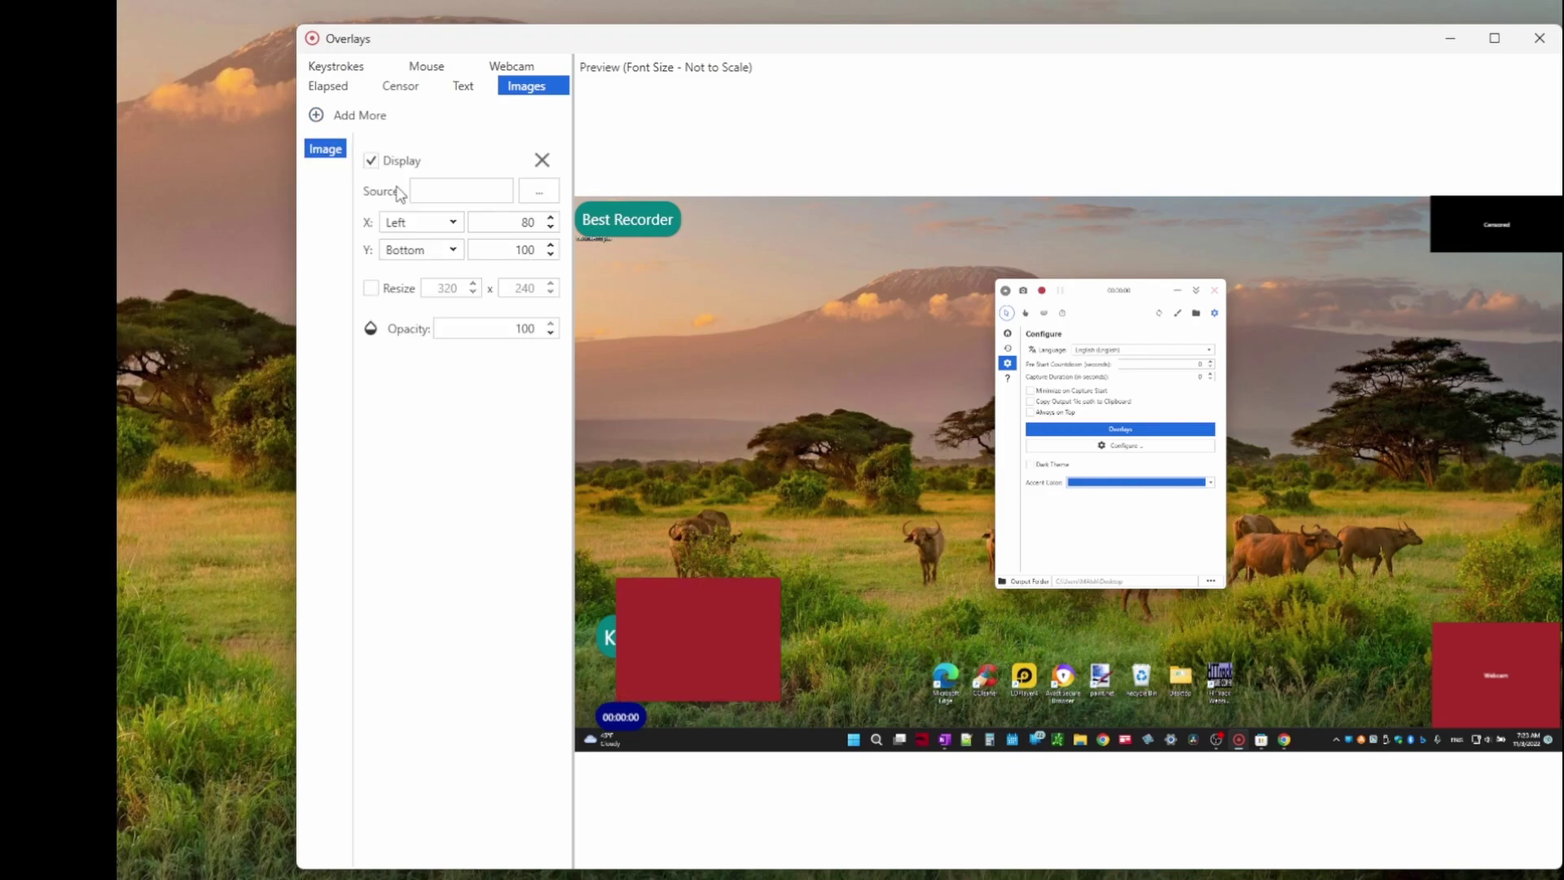
{"action": "left_click", "coordinate": [528, 197]}
{"action": "double_click", "coordinate": [973, 277]}
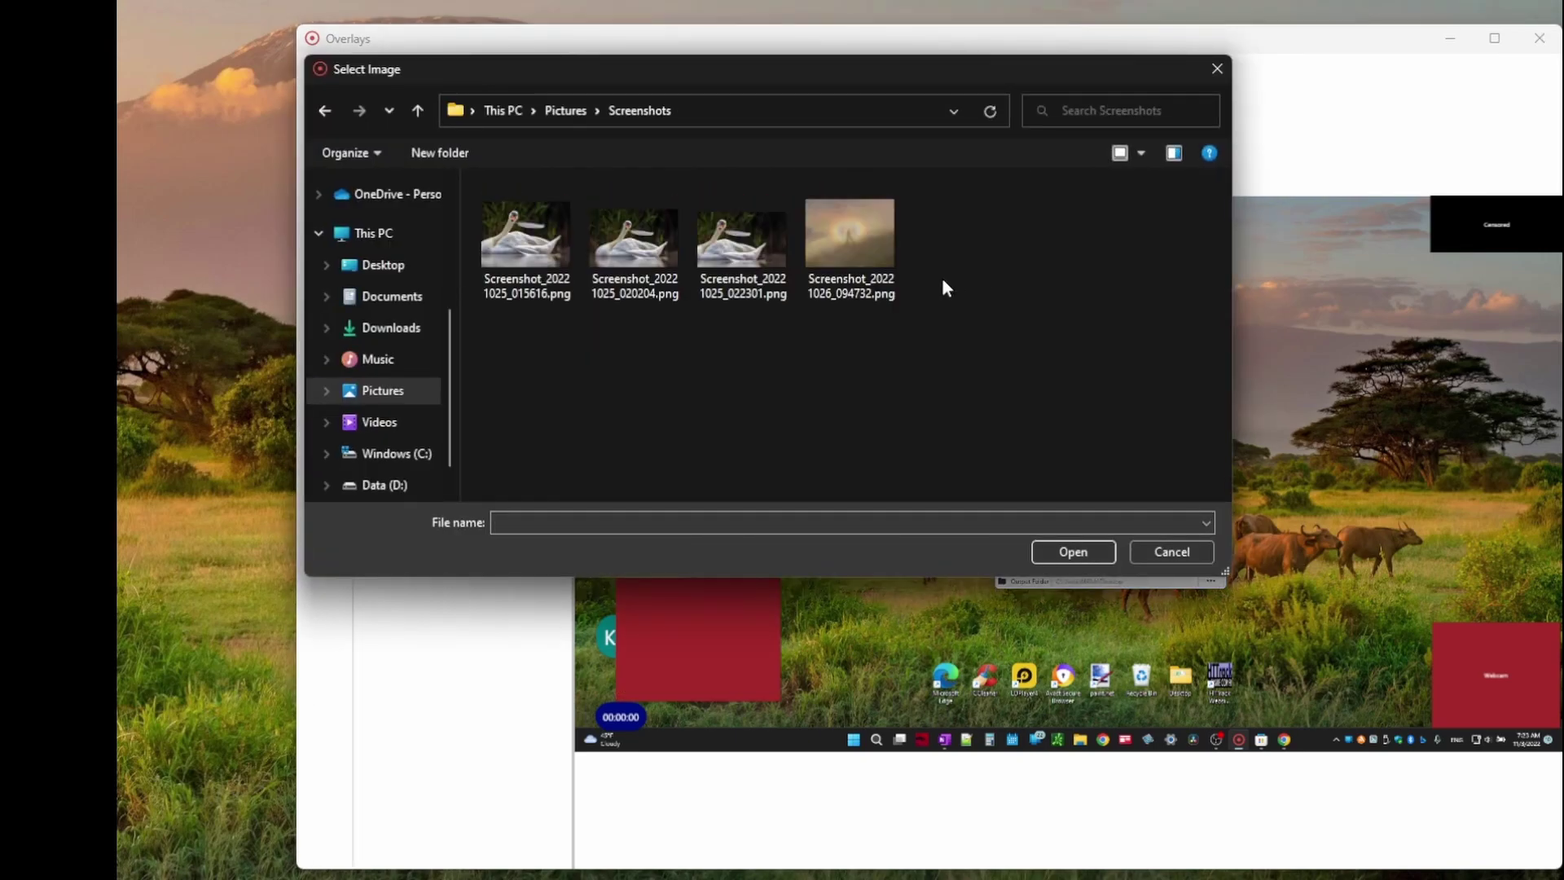
{"action": "double_click", "coordinate": [554, 244]}
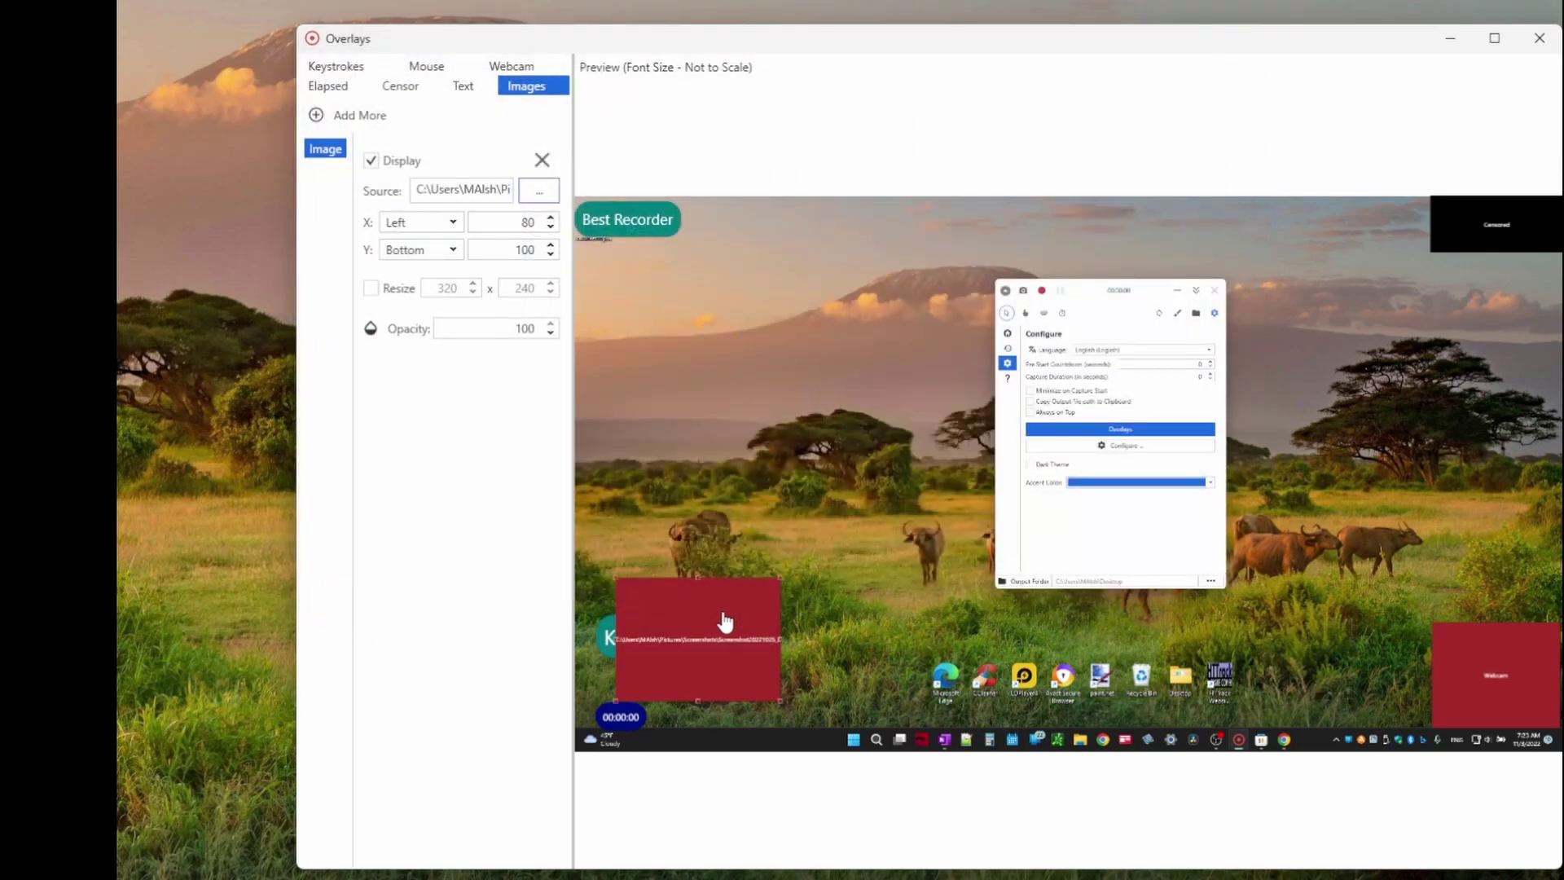
- Stack the image, Best Recorder, Keystrokes and Censored overlays down the preview's centre
{"action": "left_click_drag", "start_coordinate": [724, 622], "coordinate": [759, 413]}
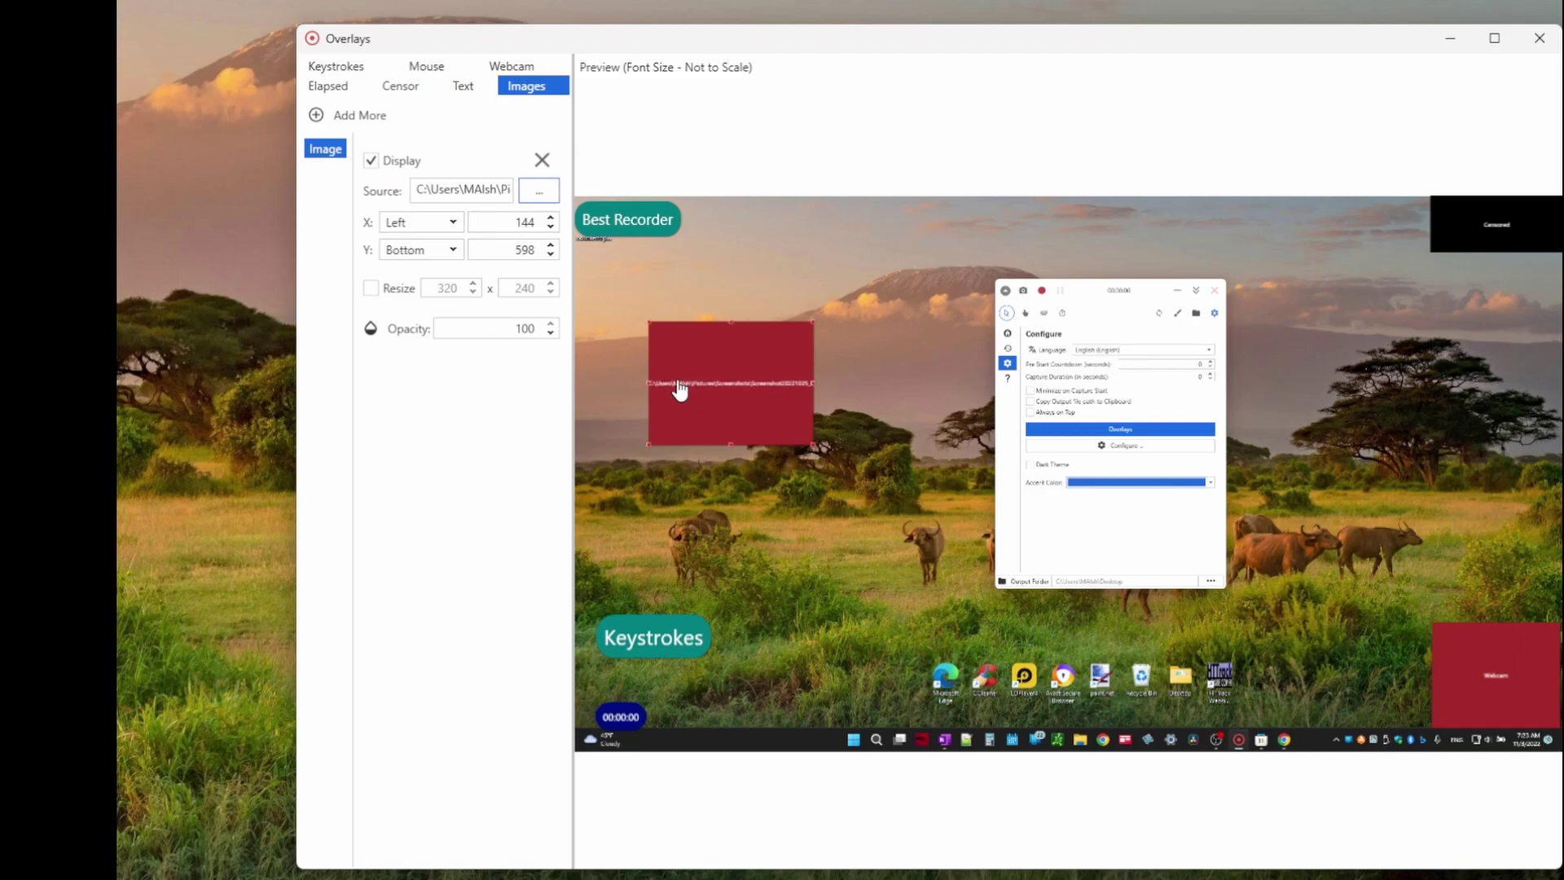
{"action": "left_click_drag", "start_coordinate": [786, 398], "coordinate": [923, 285]}
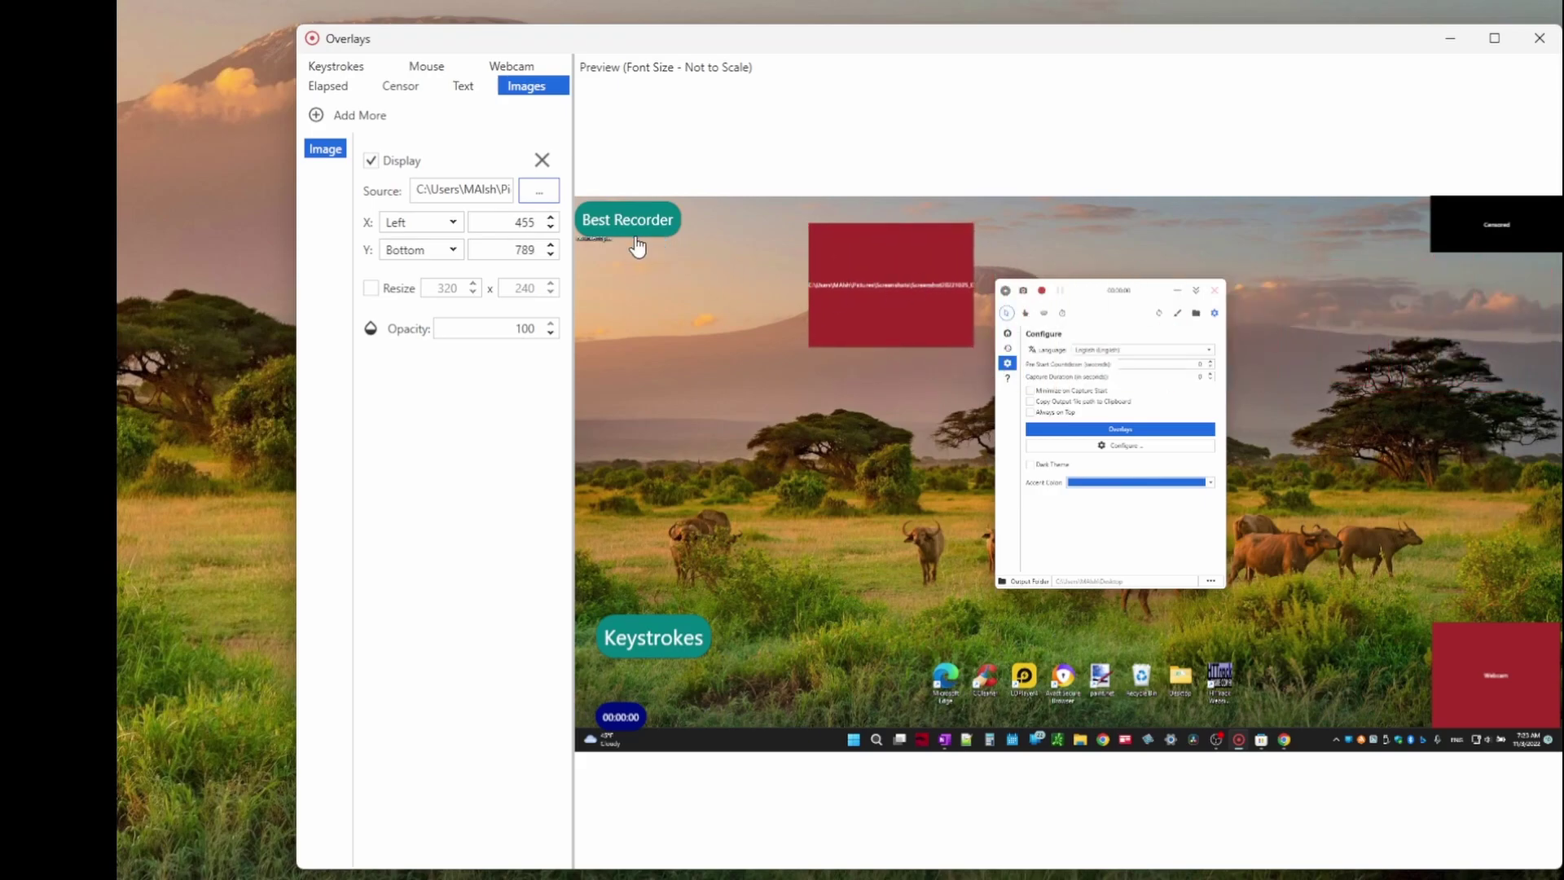
{"action": "left_click_drag", "start_coordinate": [638, 246], "coordinate": [874, 405]}
{"action": "left_click_drag", "start_coordinate": [632, 661], "coordinate": [863, 463]}
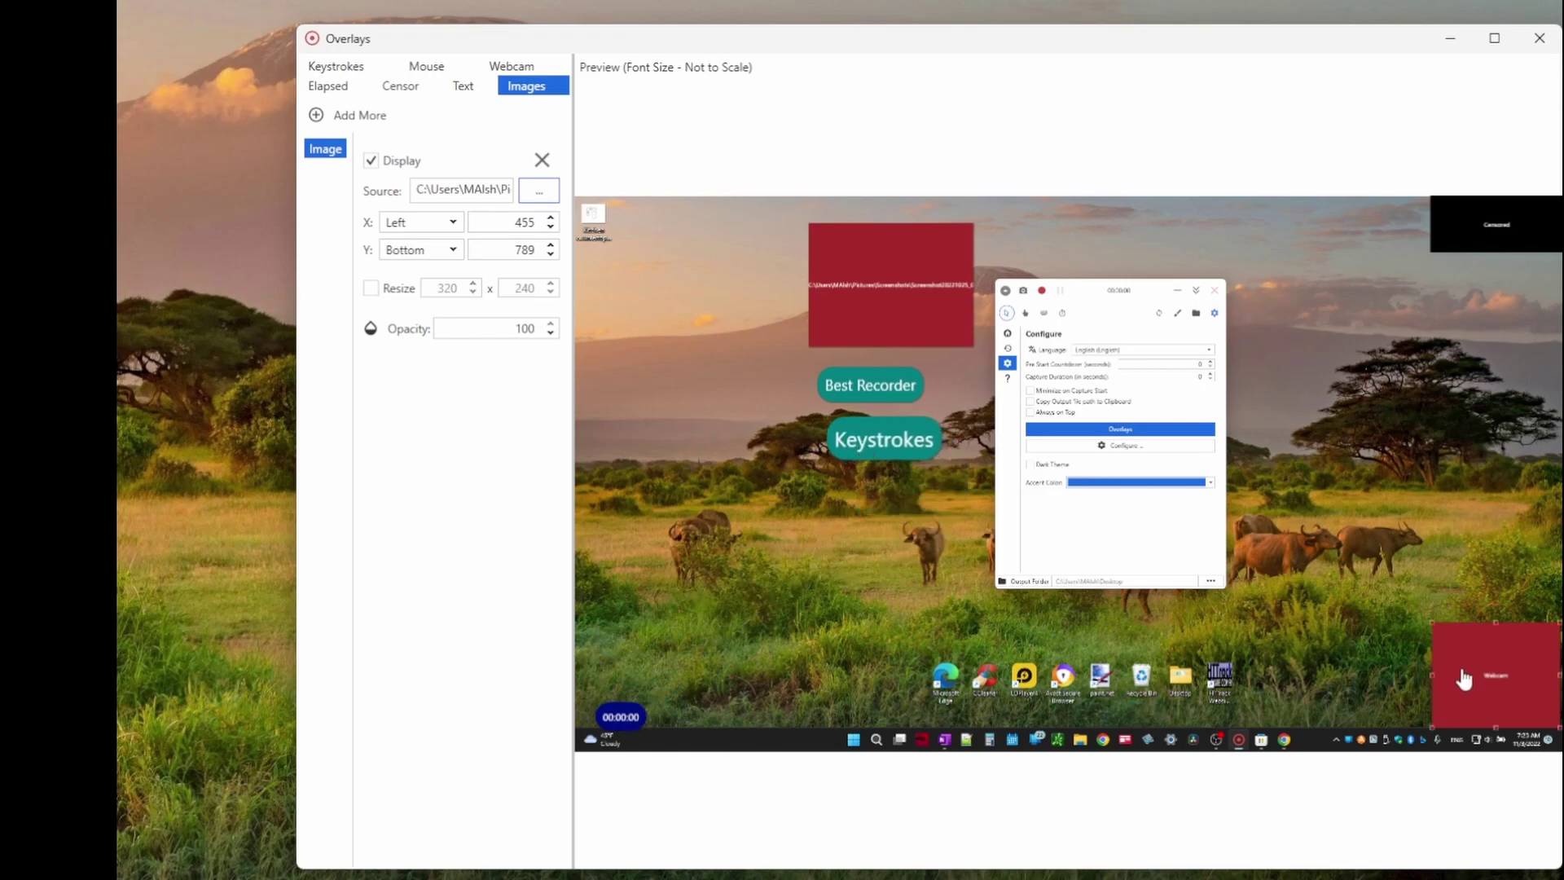
{"action": "left_click_drag", "start_coordinate": [1498, 234], "coordinate": [908, 527]}
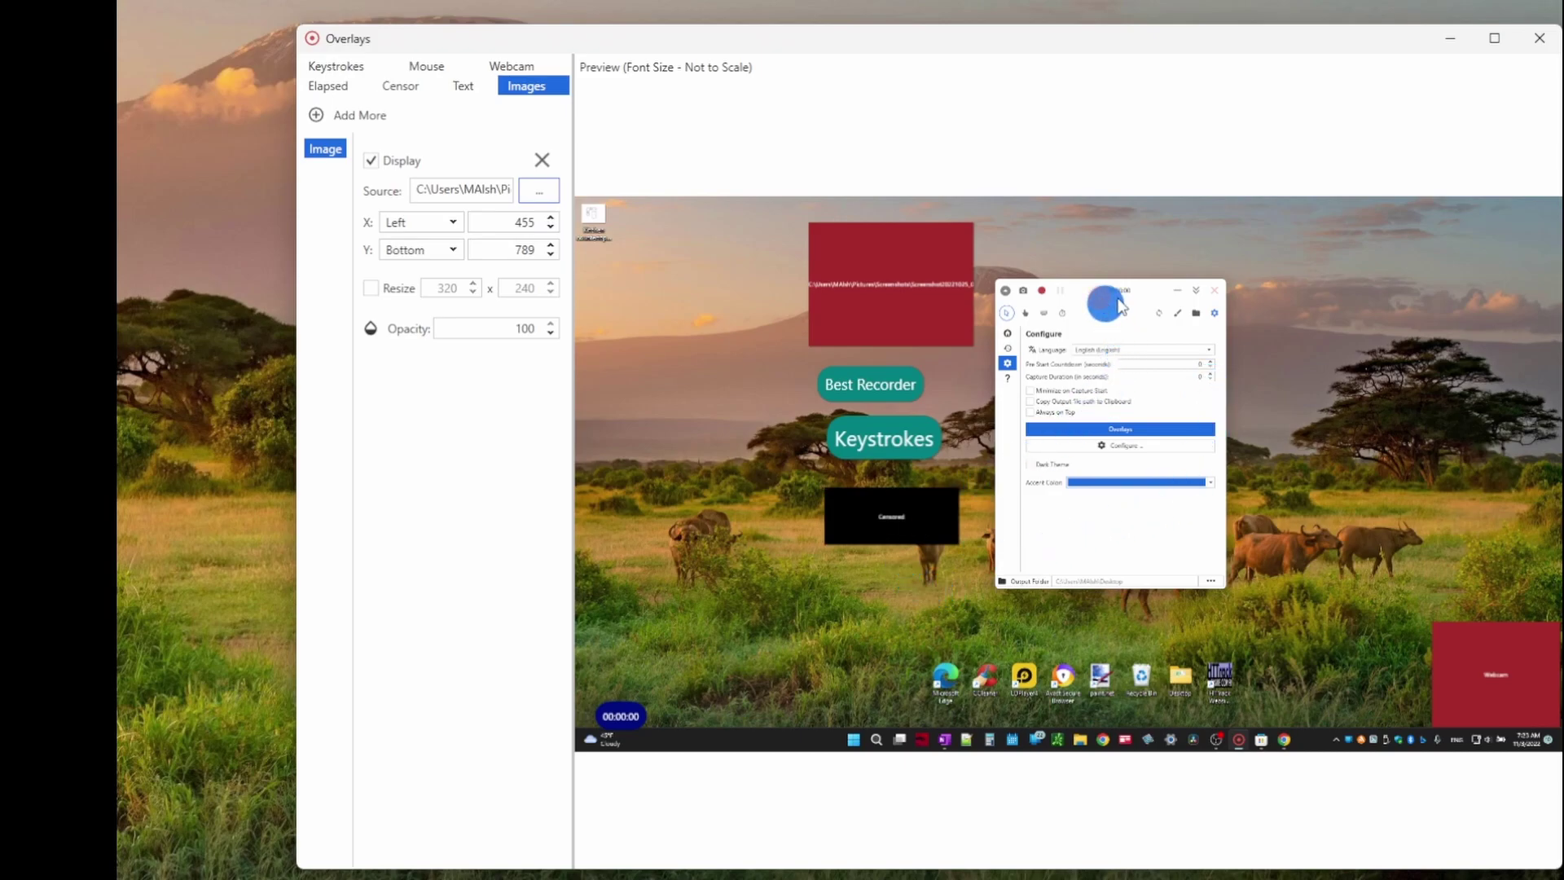
- Move the image, Best Recorder, Keystrokes and Censored overlays to the preview's right side
{"action": "left_click_drag", "start_coordinate": [873, 250], "coordinate": [1292, 238]}
{"action": "left_click_drag", "start_coordinate": [921, 404], "coordinate": [1311, 371]}
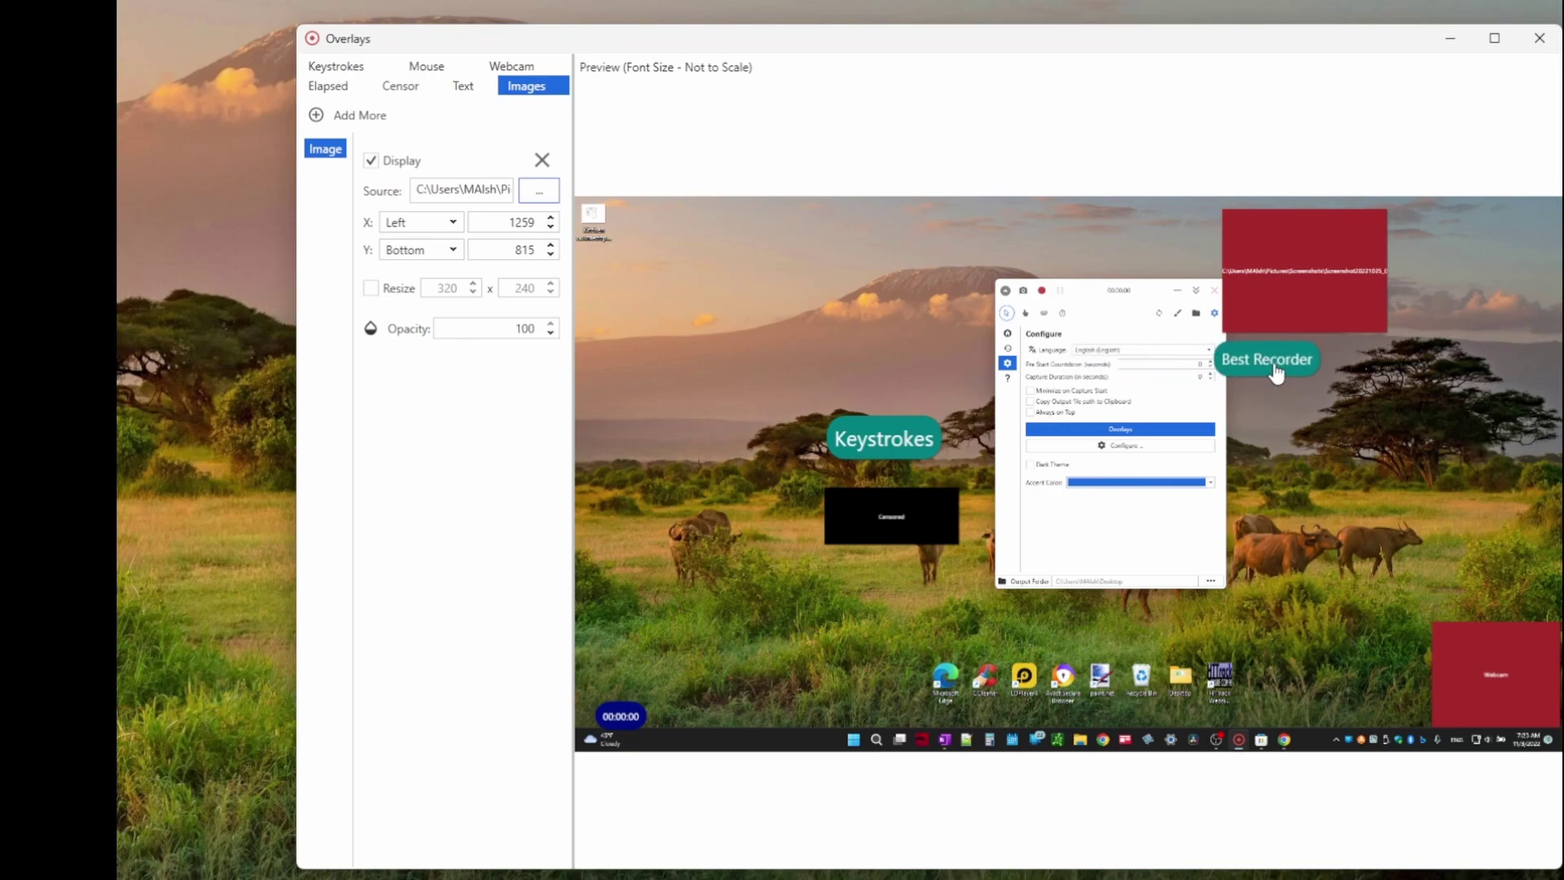
{"action": "left_click_drag", "start_coordinate": [876, 444], "coordinate": [1288, 441]}
{"action": "left_click_drag", "start_coordinate": [896, 517], "coordinate": [1313, 495]}
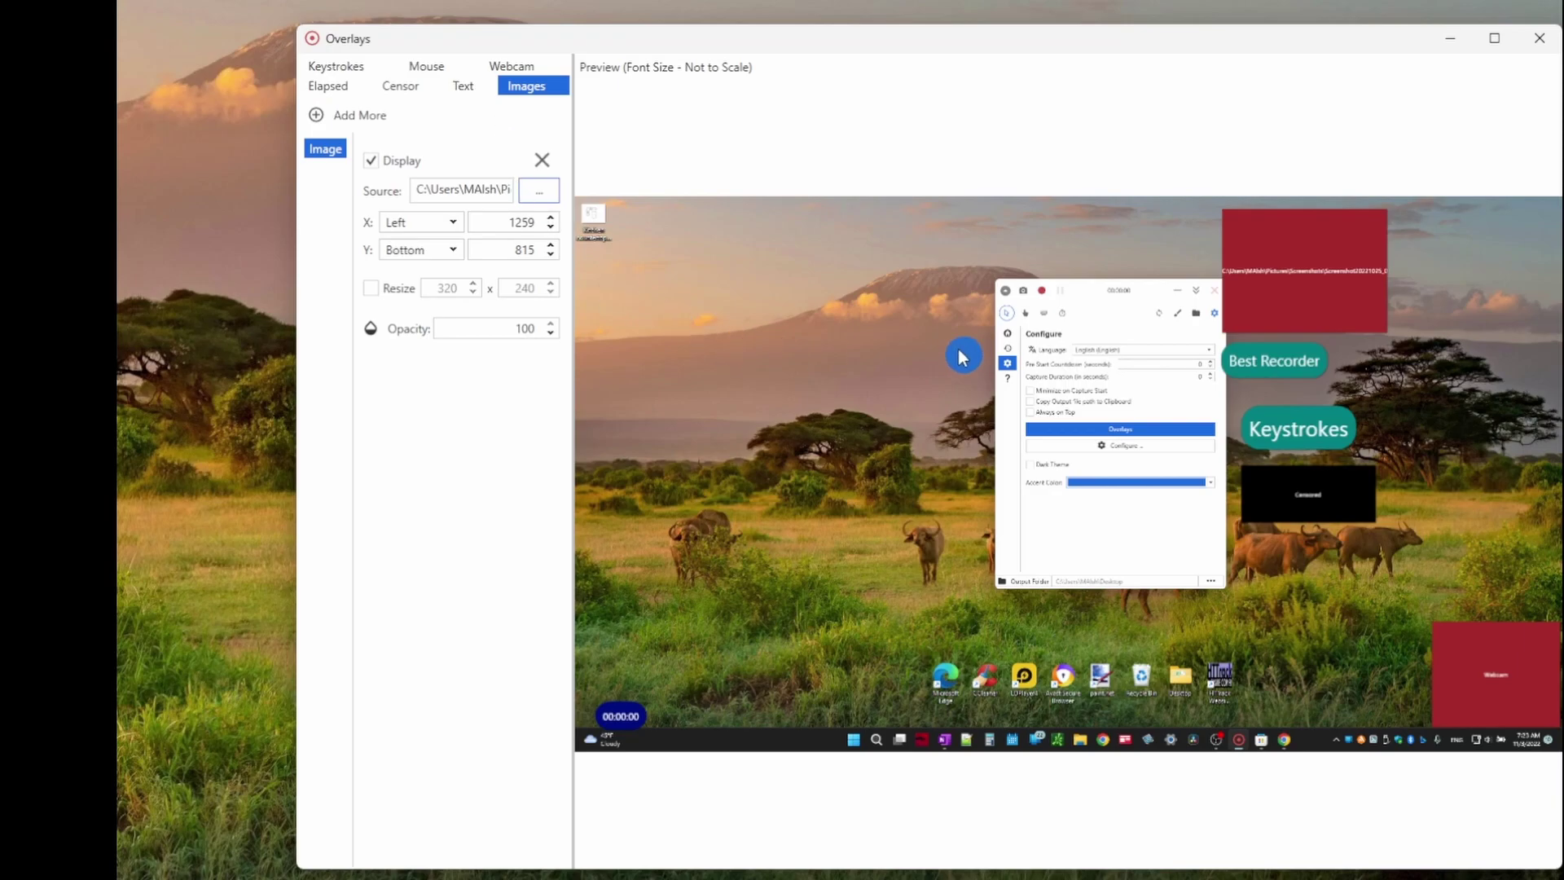
- Close Overlays, open Configure, and review the Sounds and Hotkeys pages, adding then removing a hotkey
{"action": "left_click", "coordinate": [1541, 41]}
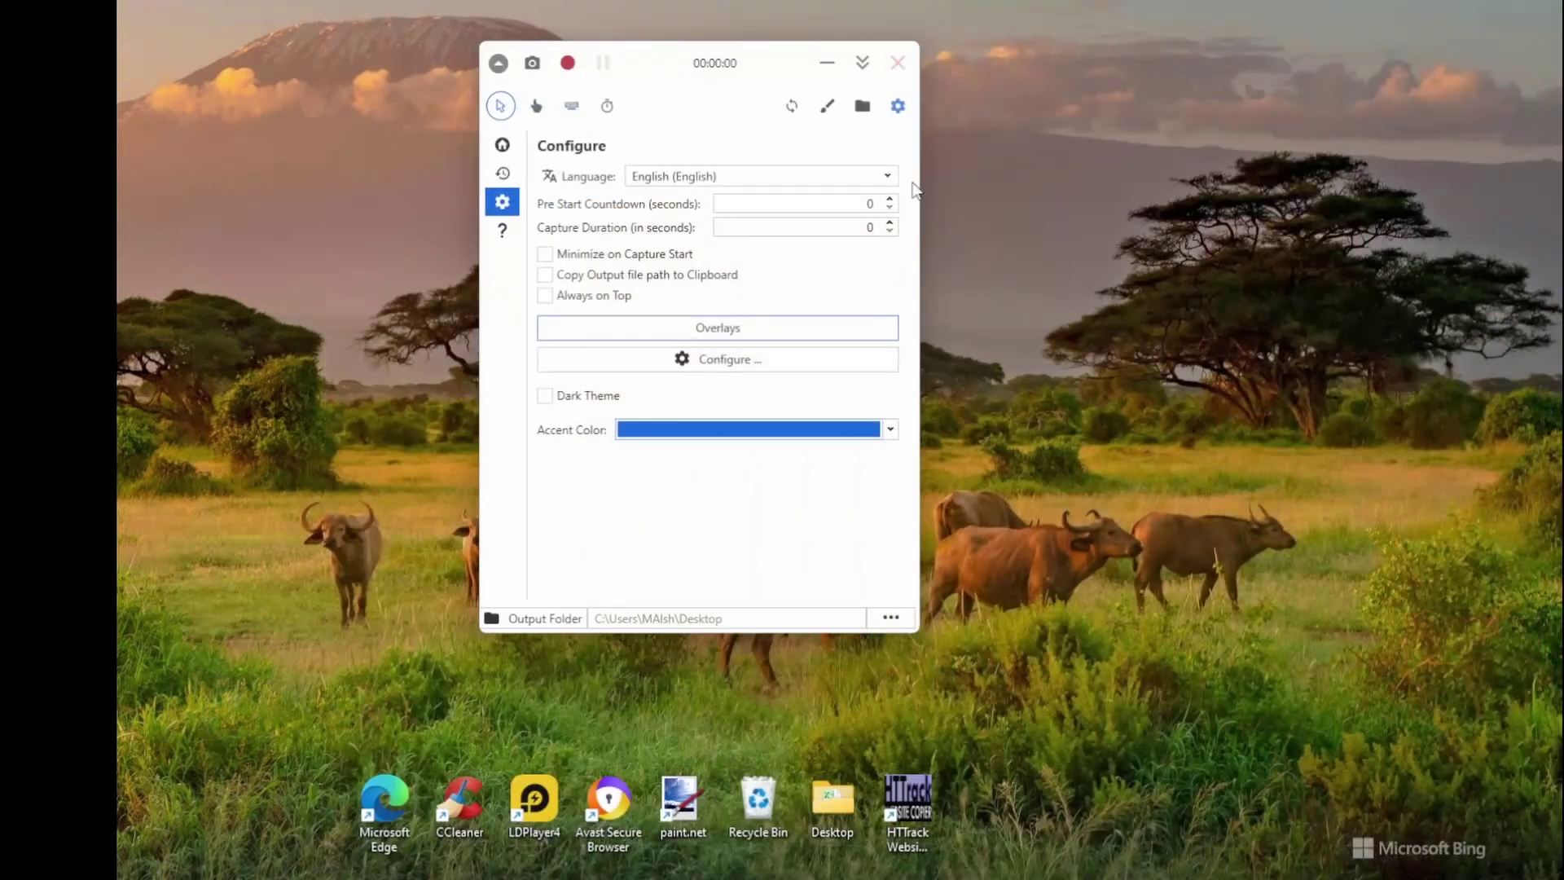
{"action": "left_click", "coordinate": [733, 363]}
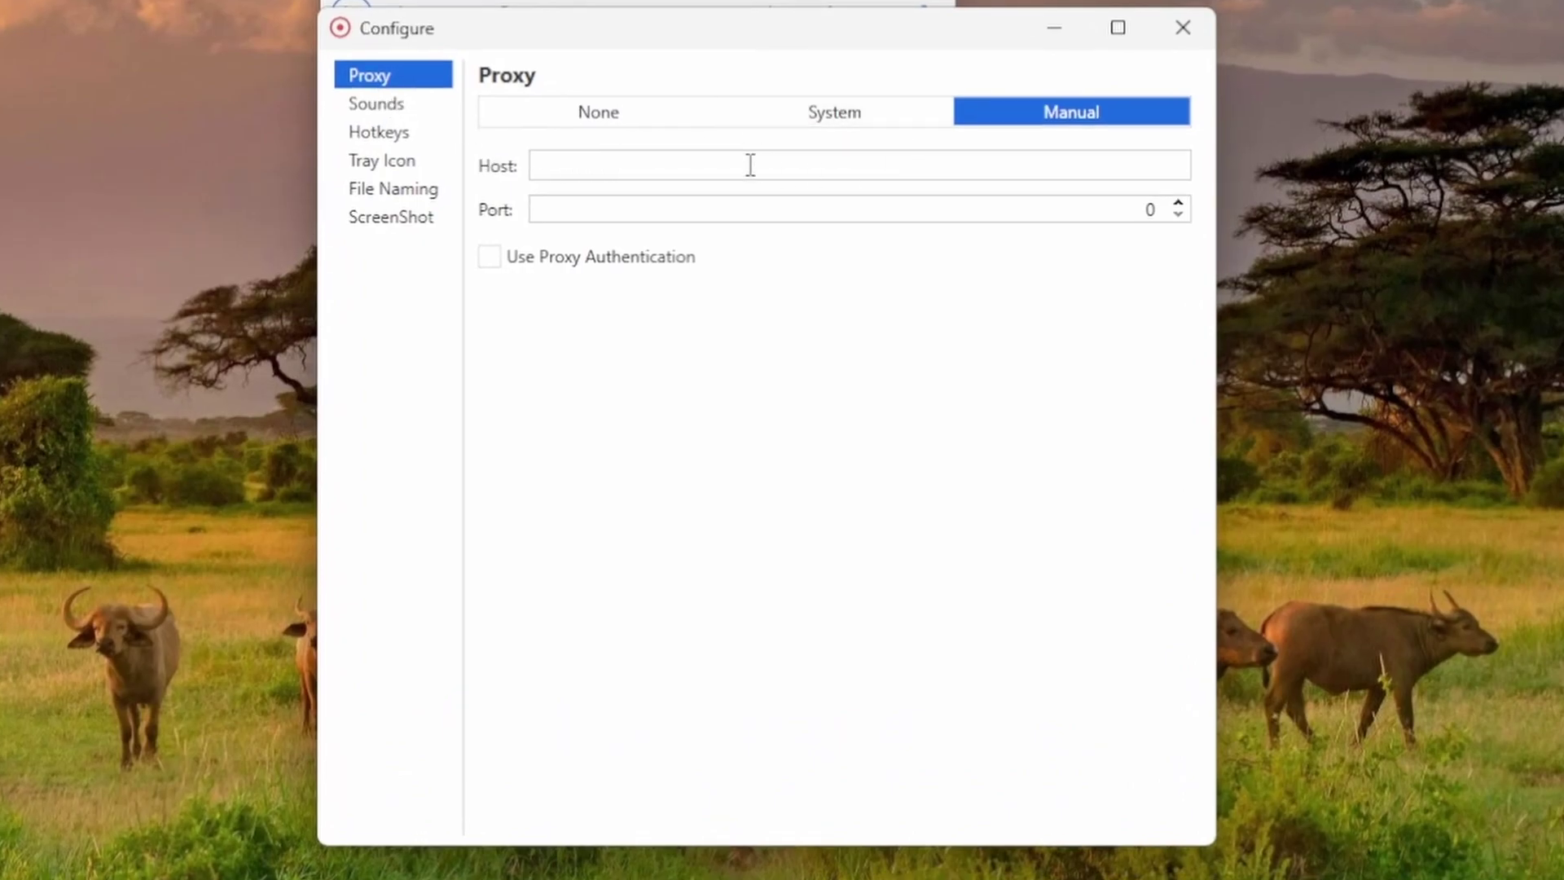
{"action": "left_click", "coordinate": [393, 106]}
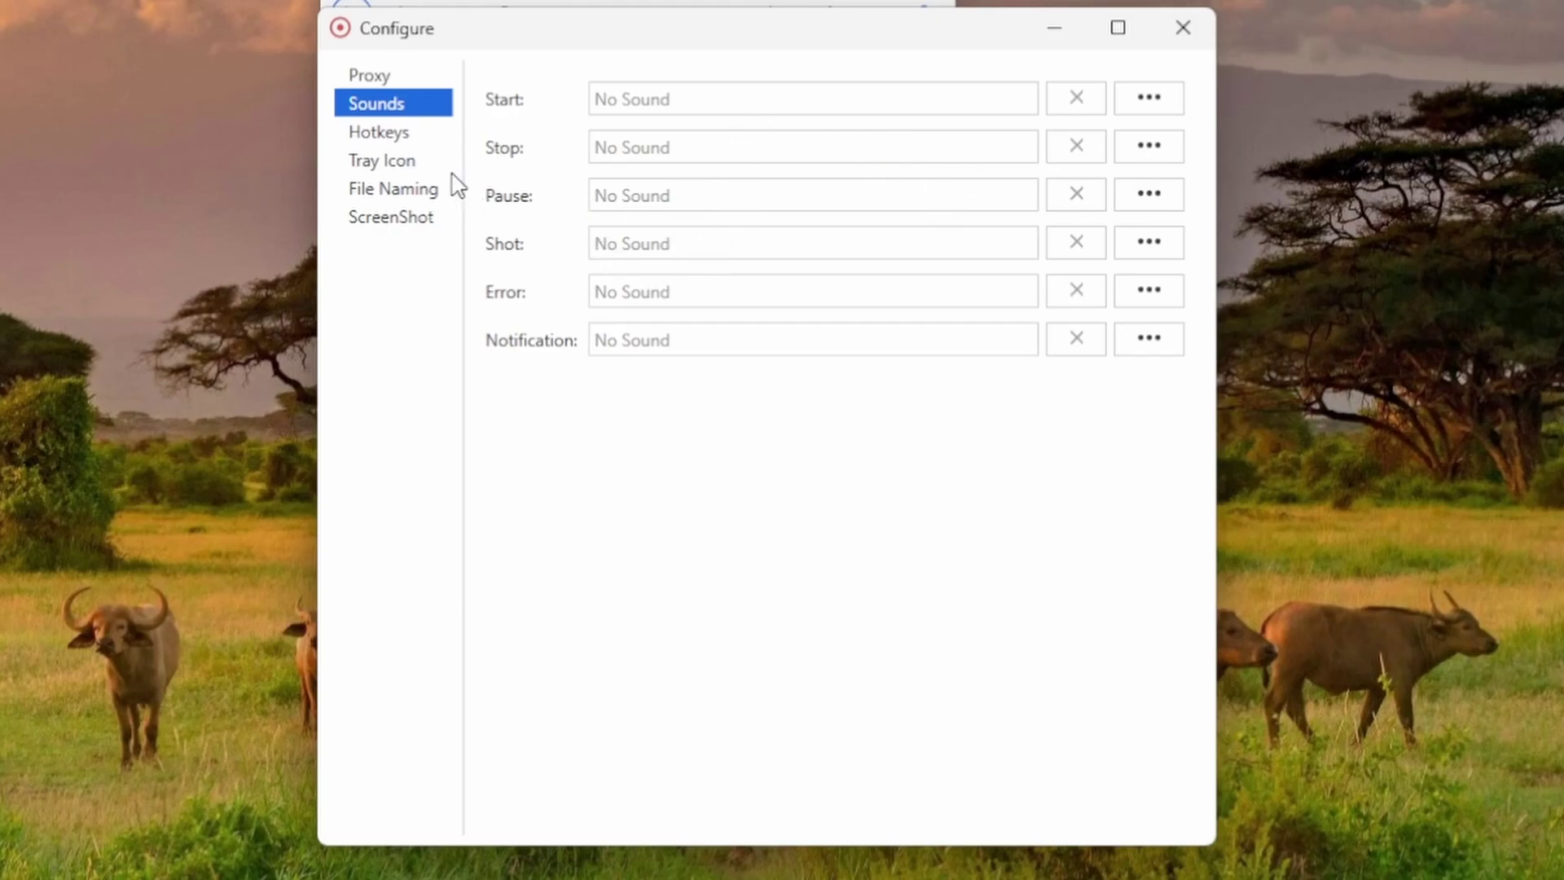
{"action": "left_click", "coordinate": [394, 135]}
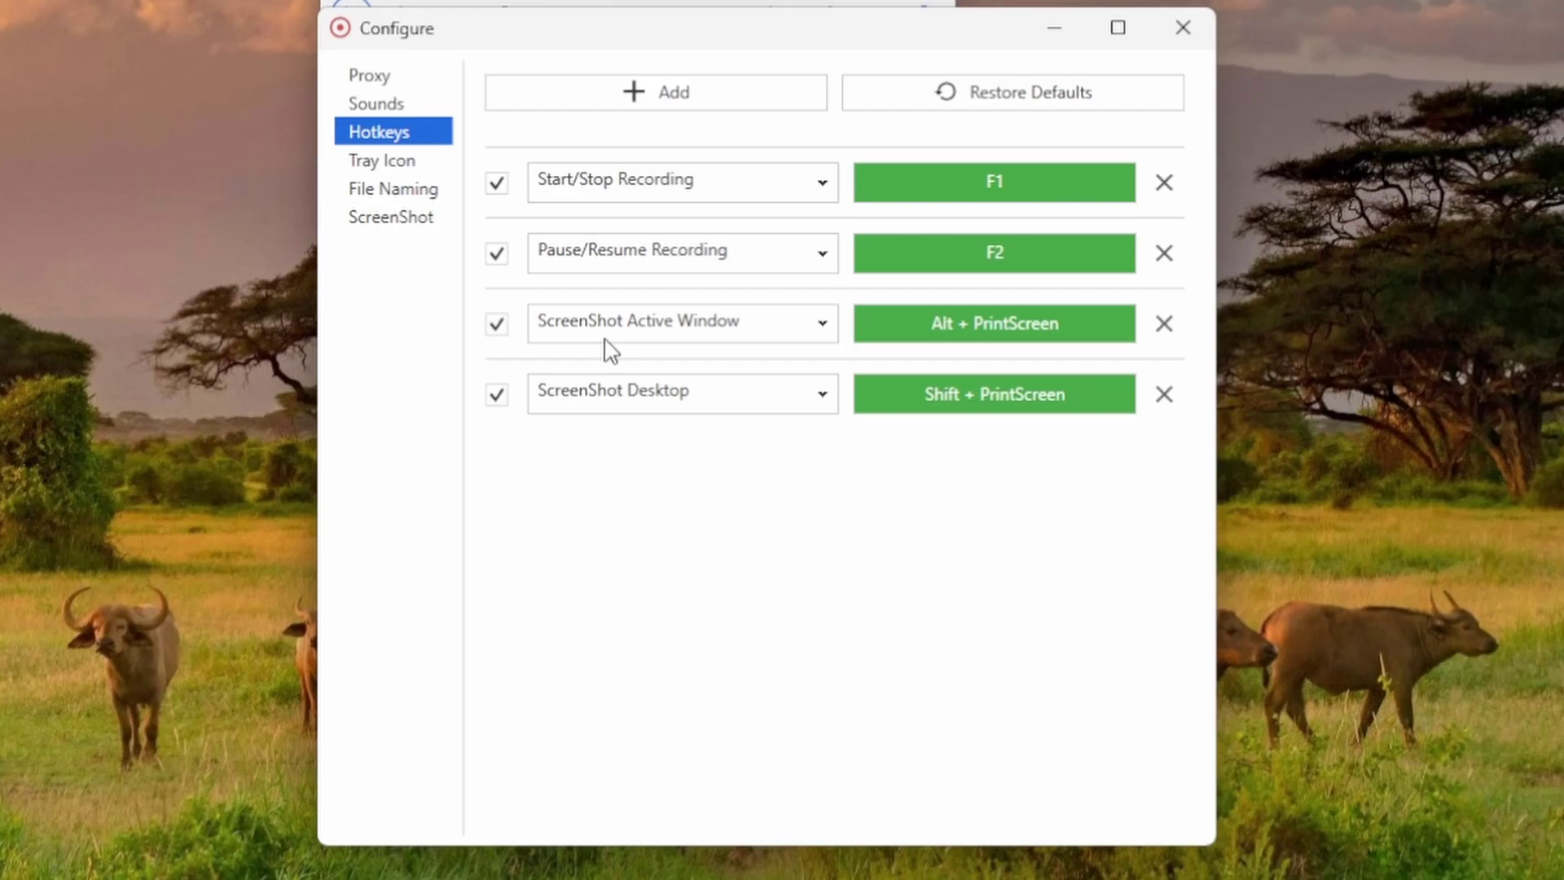
{"action": "left_click", "coordinate": [678, 86]}
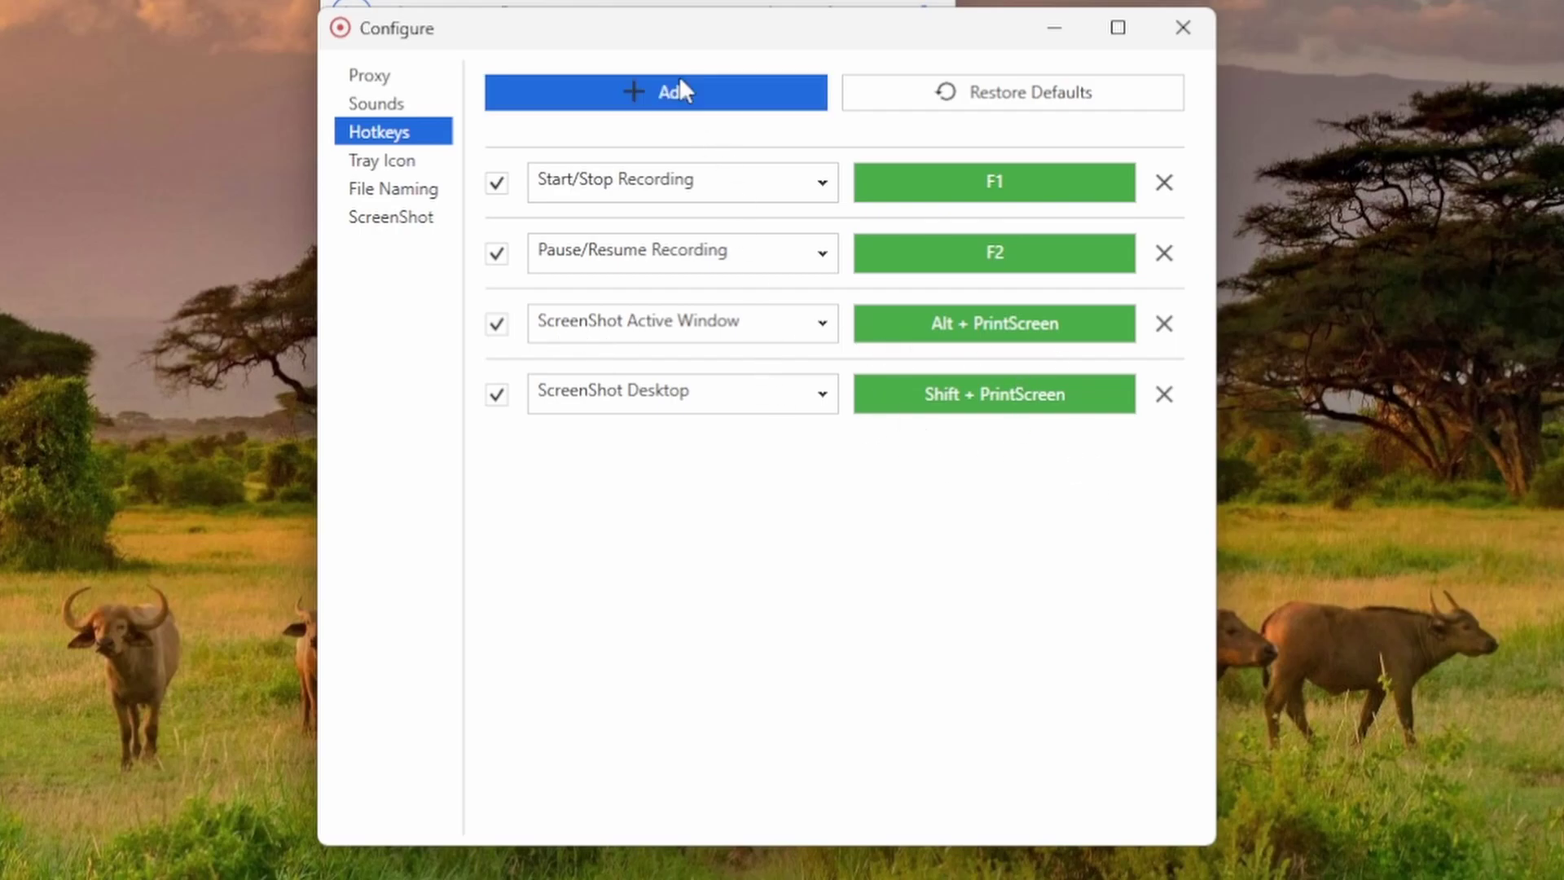
{"action": "left_click", "coordinate": [1164, 466]}
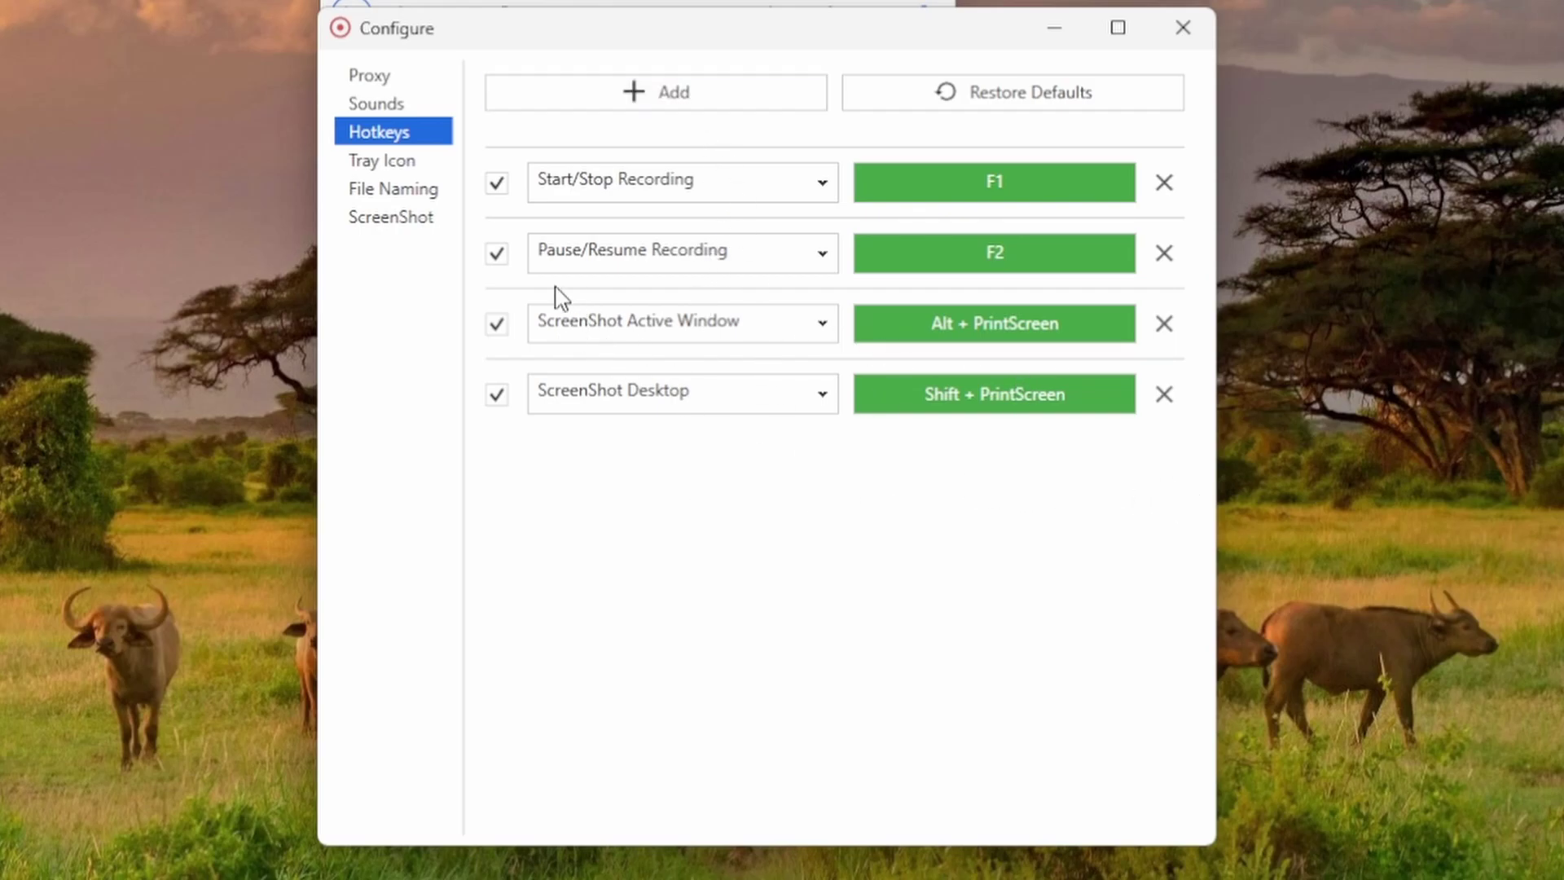
- Review the Tray Icon, File Naming and ScreenShot pages, keeping Png as the image format
{"action": "left_click", "coordinate": [388, 165]}
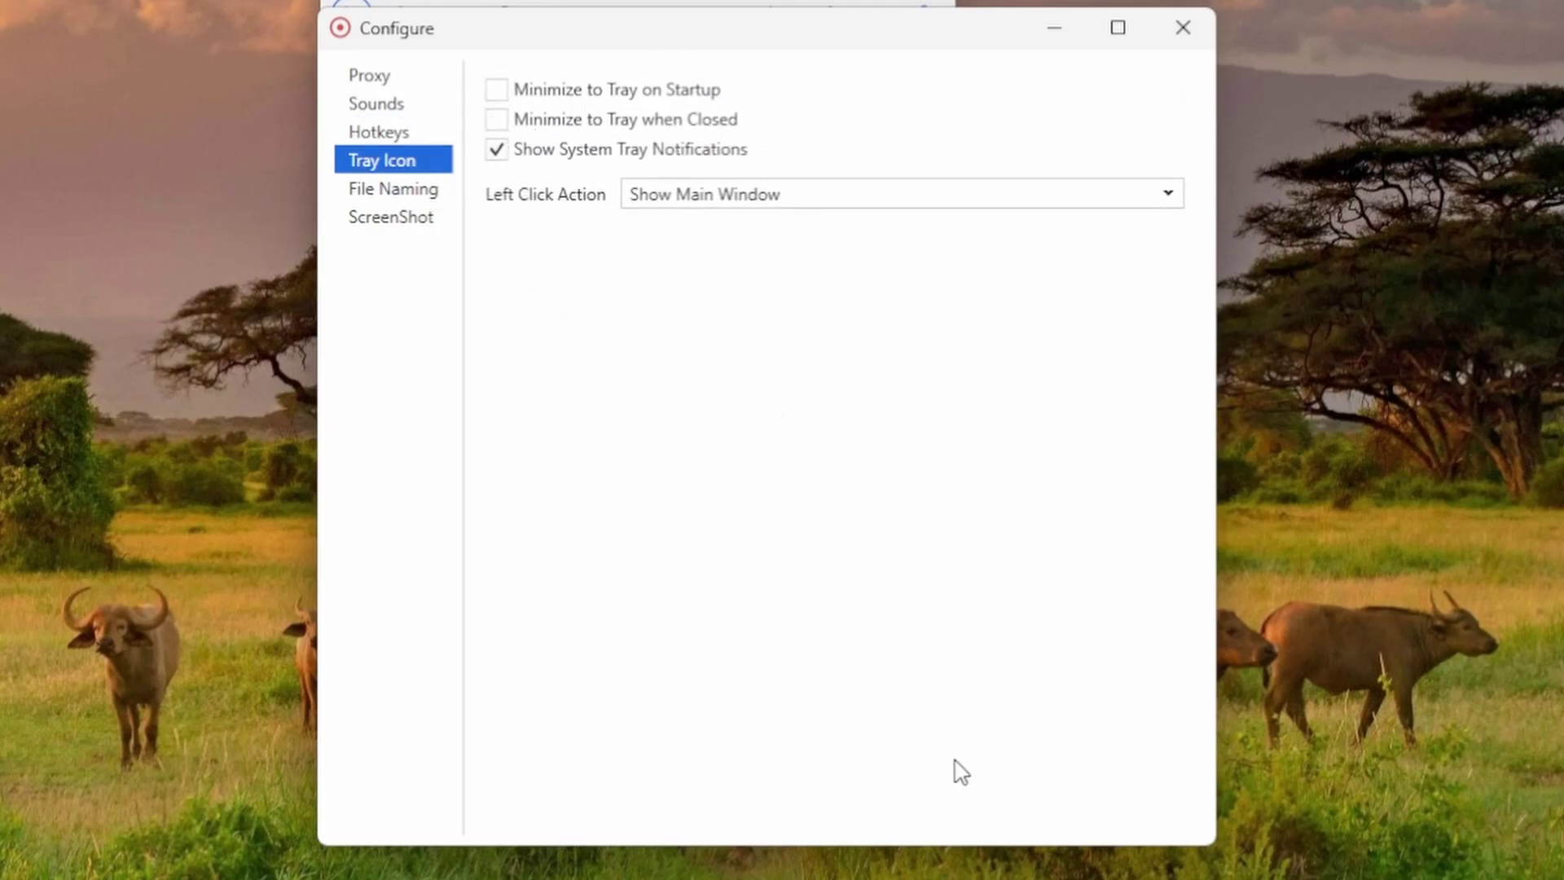
{"action": "left_click", "coordinate": [440, 194]}
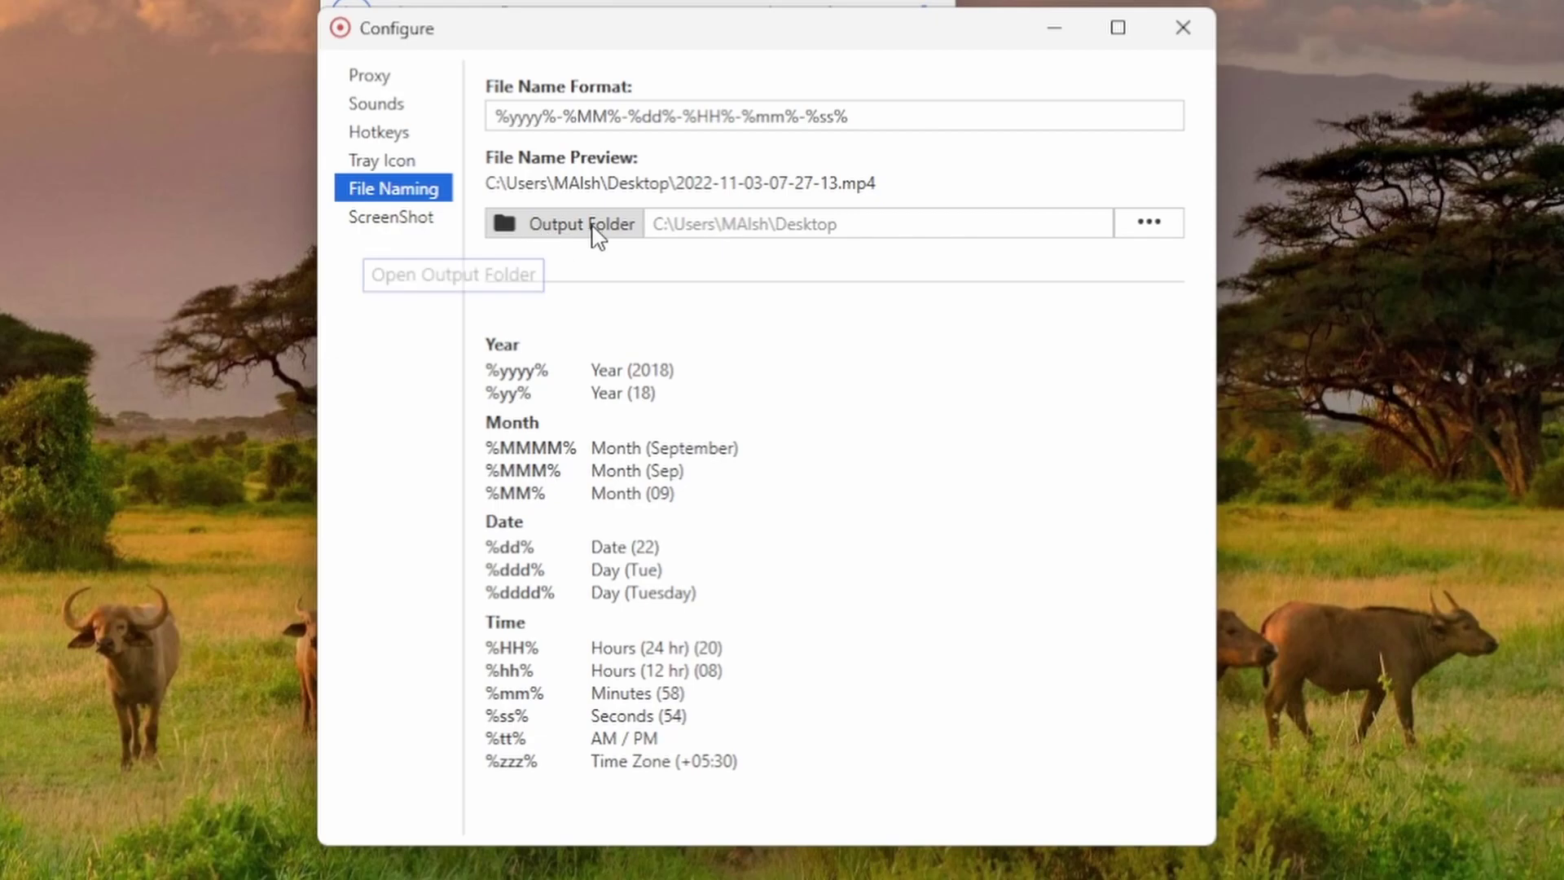
{"action": "left_click", "coordinate": [404, 225]}
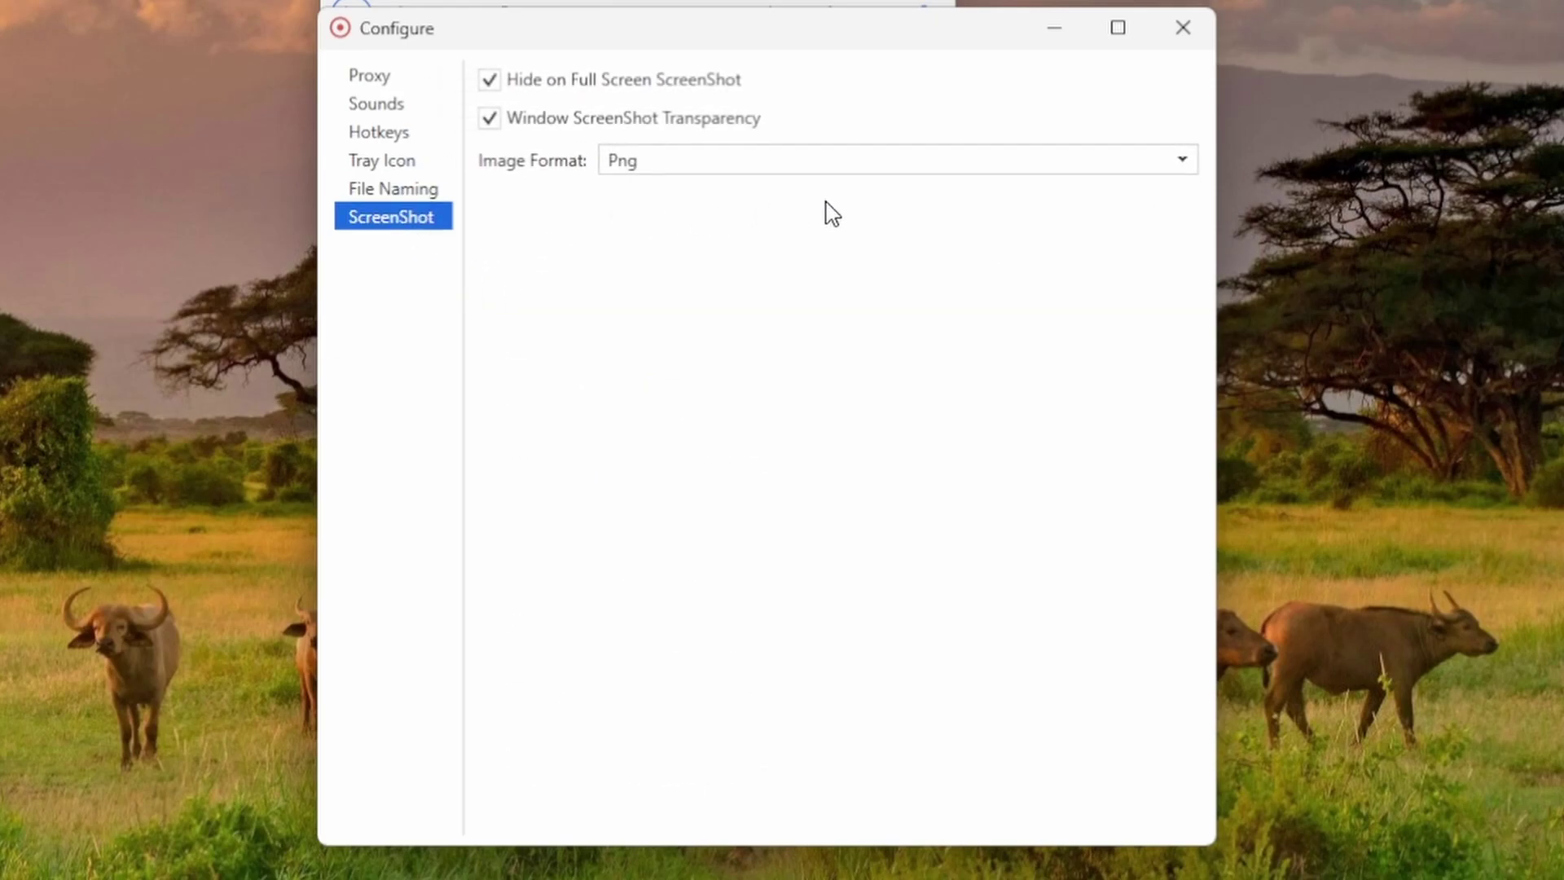
{"action": "left_click", "coordinate": [1181, 162]}
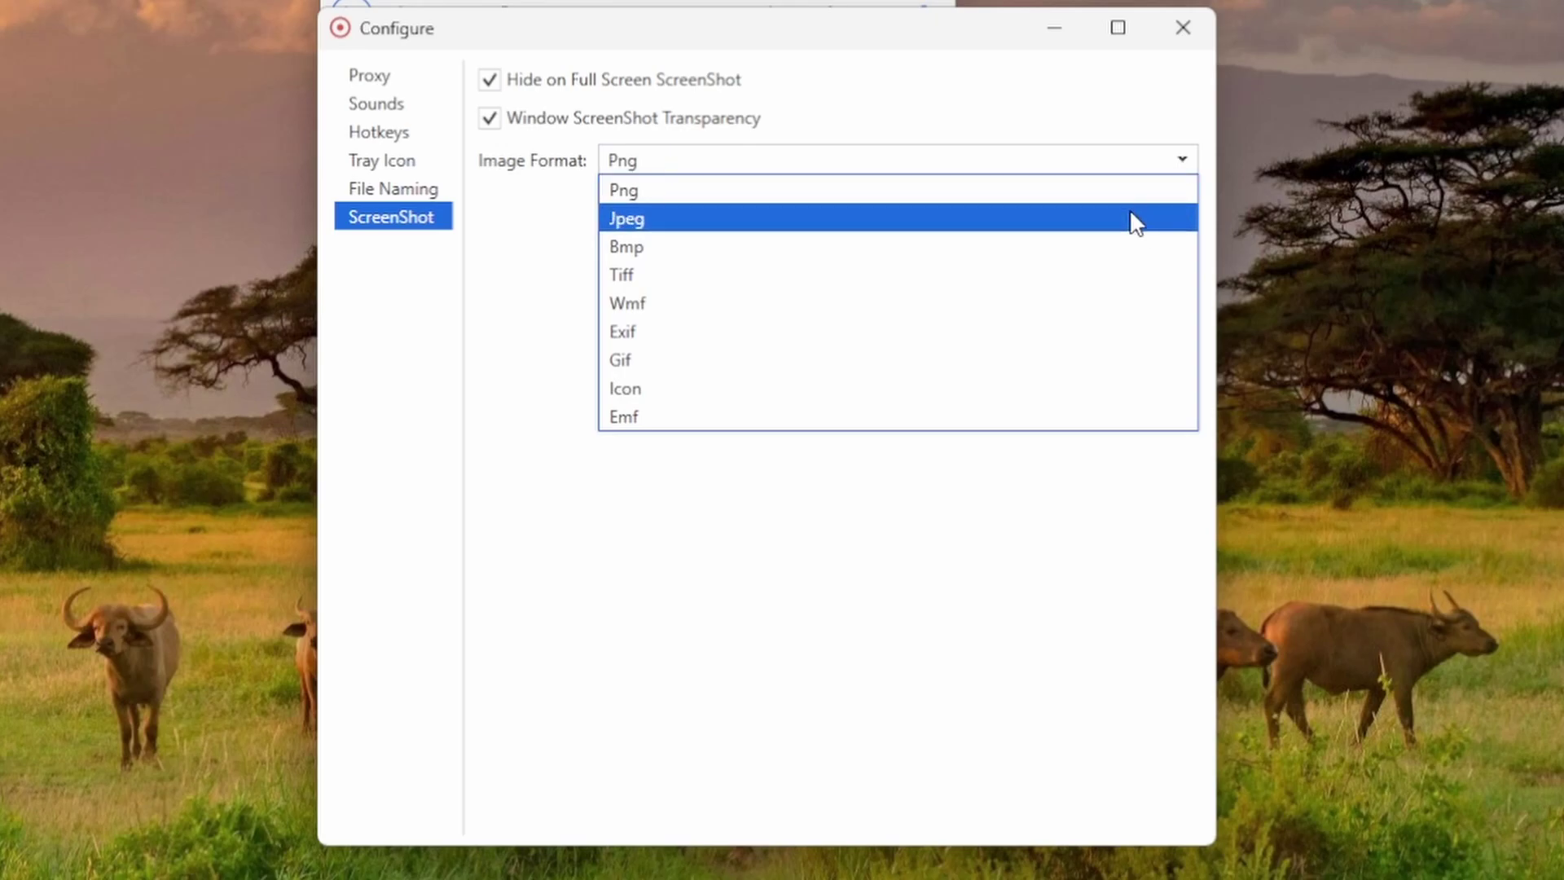
{"action": "left_click", "coordinate": [1176, 51]}
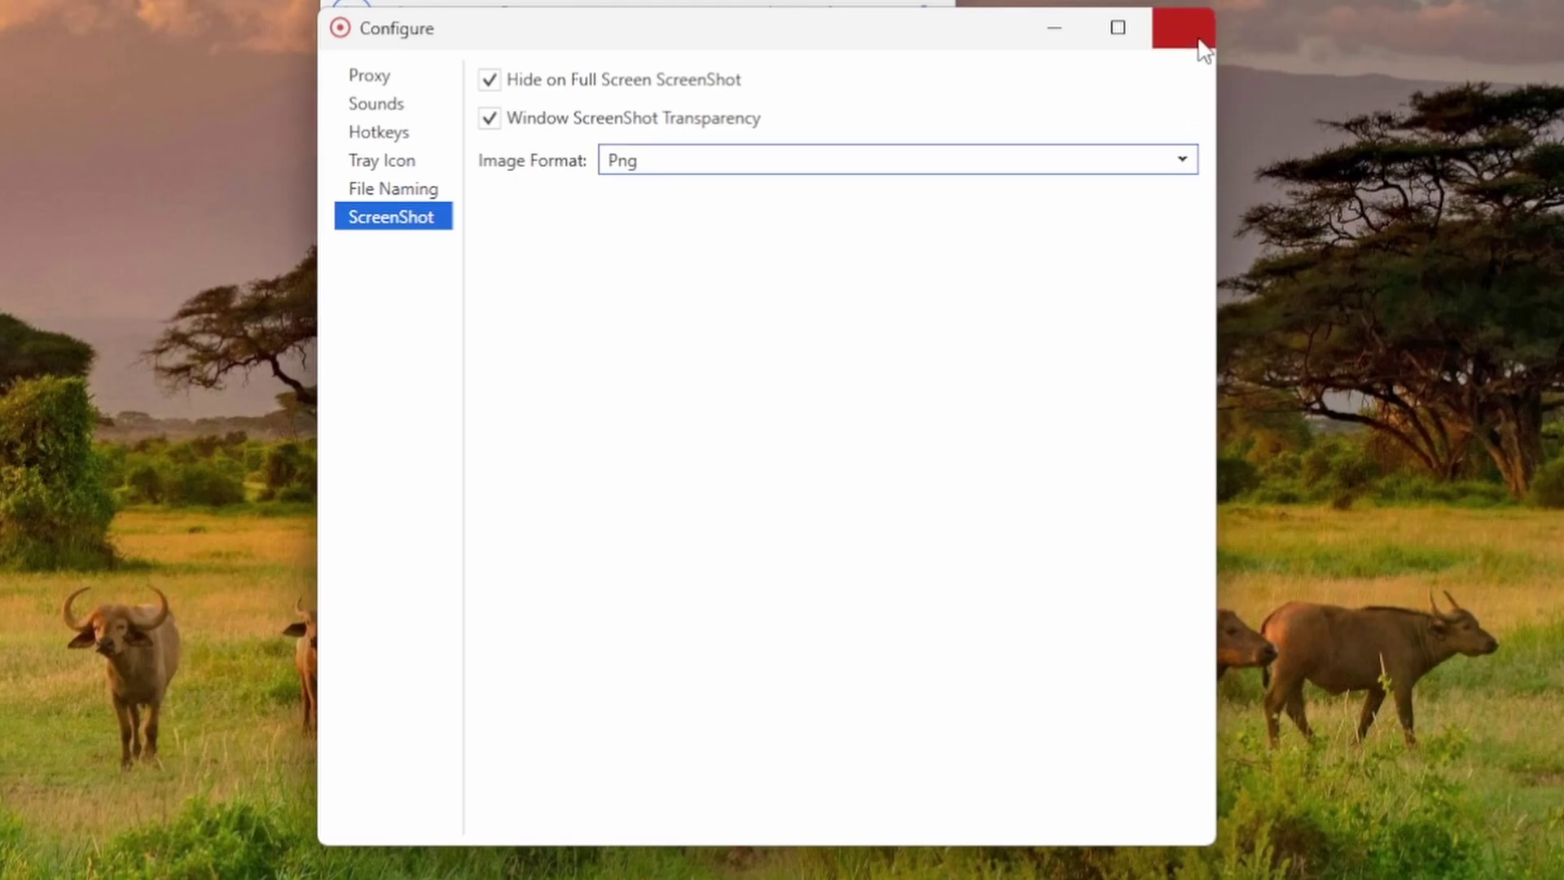
- Close Configure, open the image editor, and dismiss the no-image-on-clipboard notice
{"action": "left_click", "coordinate": [1183, 33]}
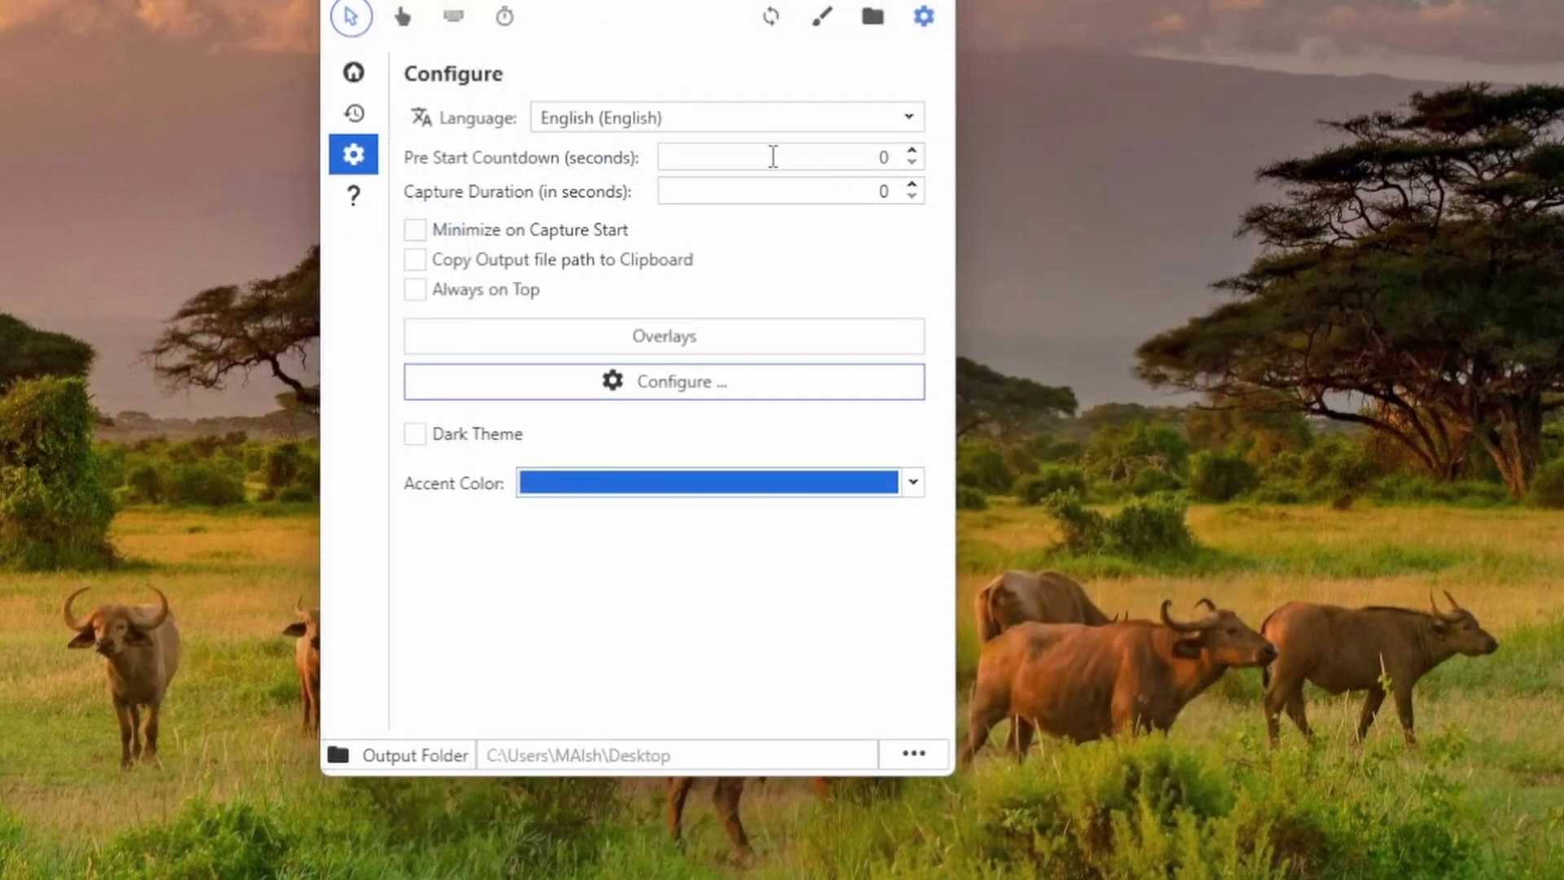
{"action": "left_click", "coordinate": [824, 36]}
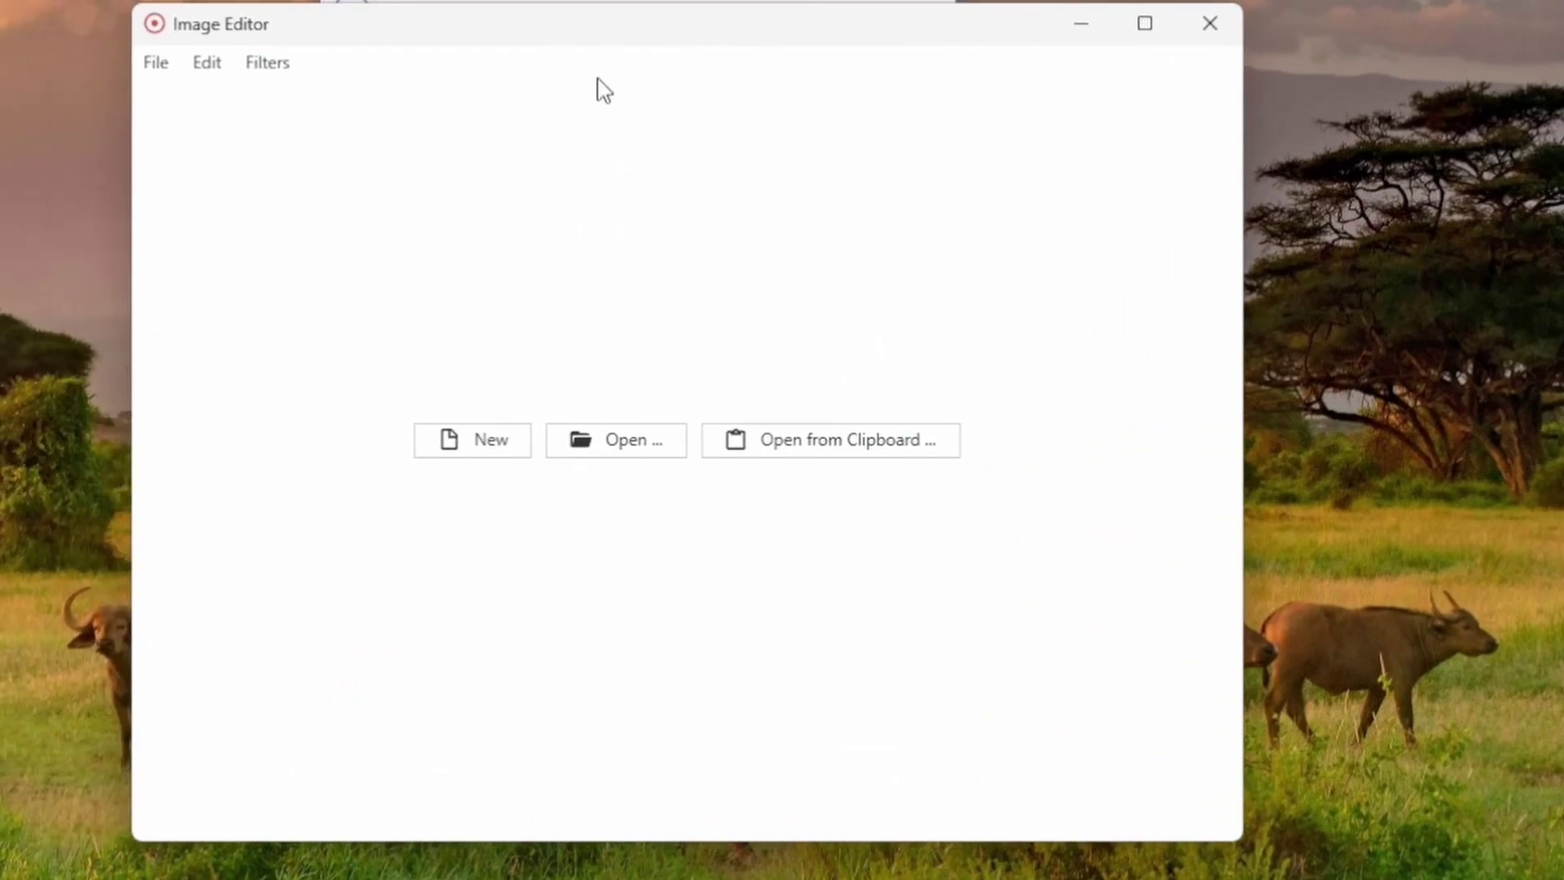
{"action": "left_click", "coordinate": [853, 463]}
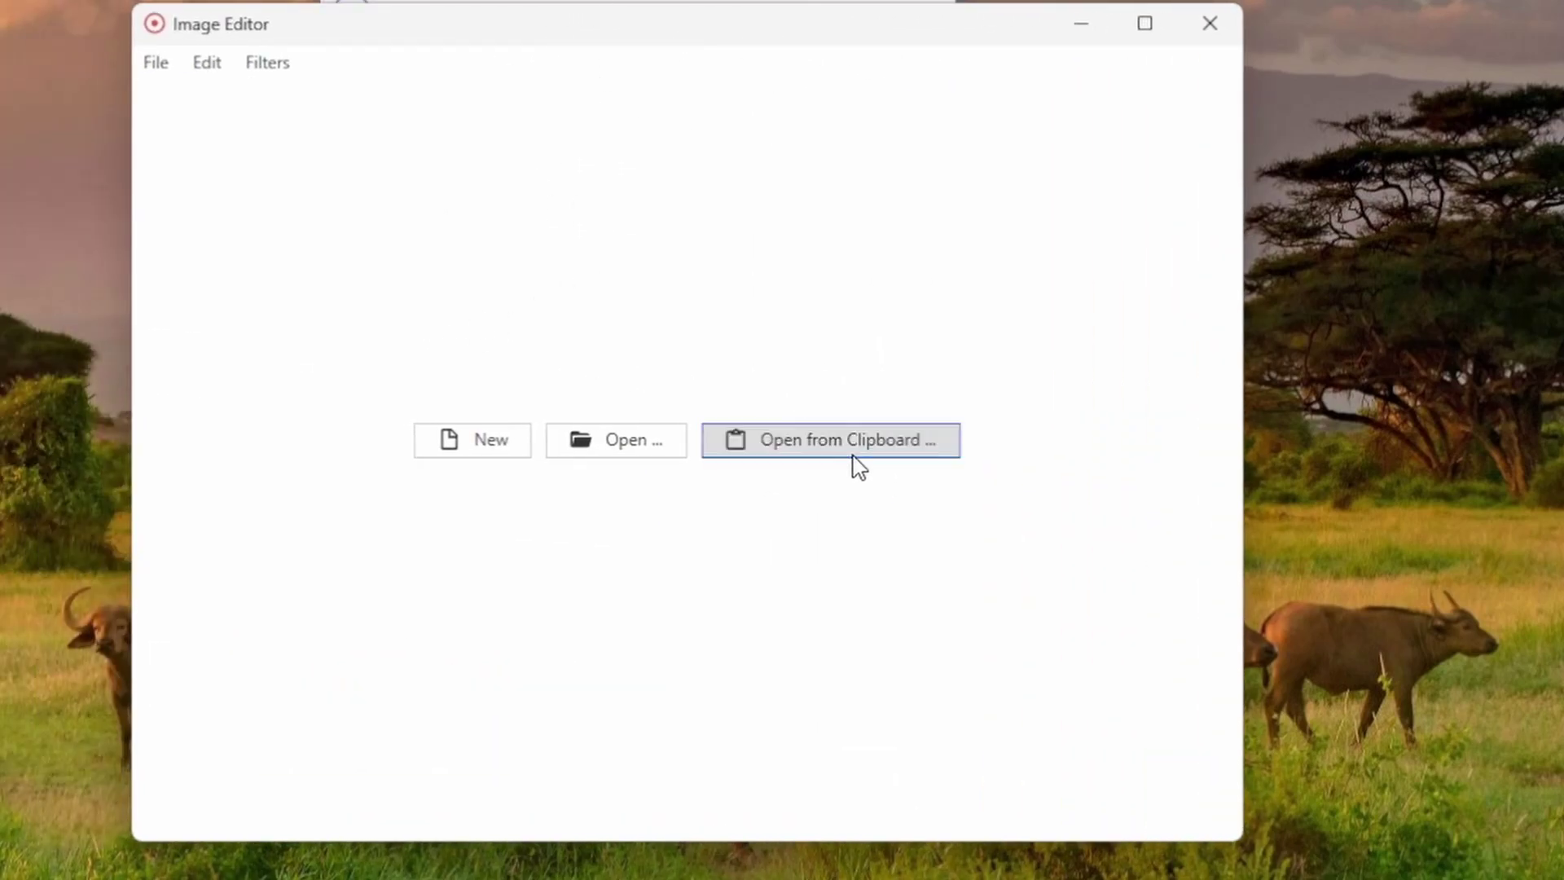
{"action": "left_click", "coordinate": [844, 462]}
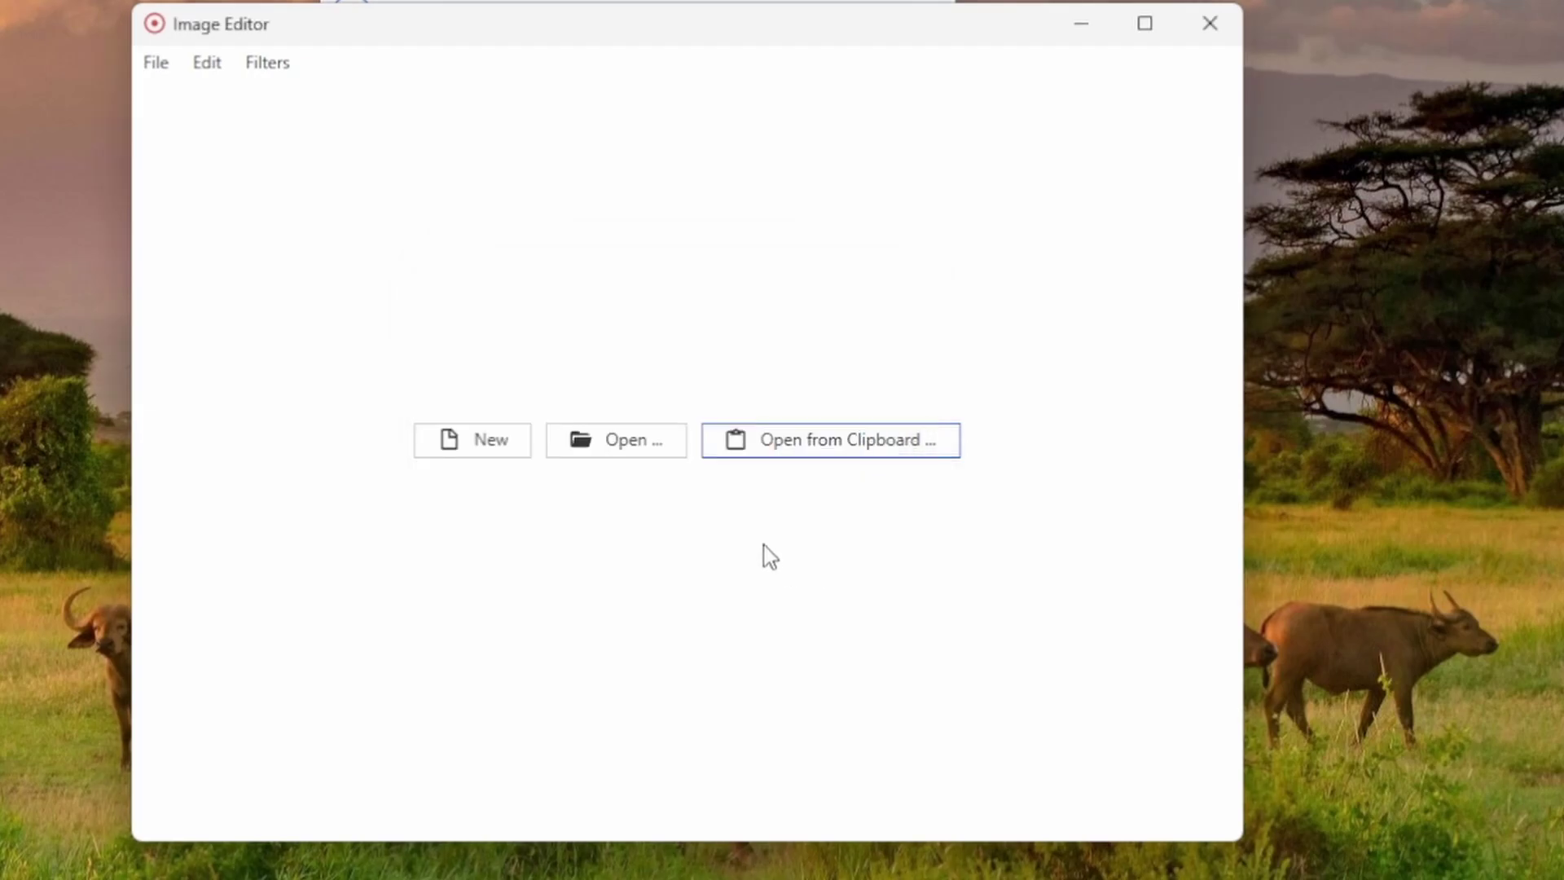
- Load the first swan screenshot and increase its brightness and contrast
{"action": "left_click", "coordinate": [616, 453]}
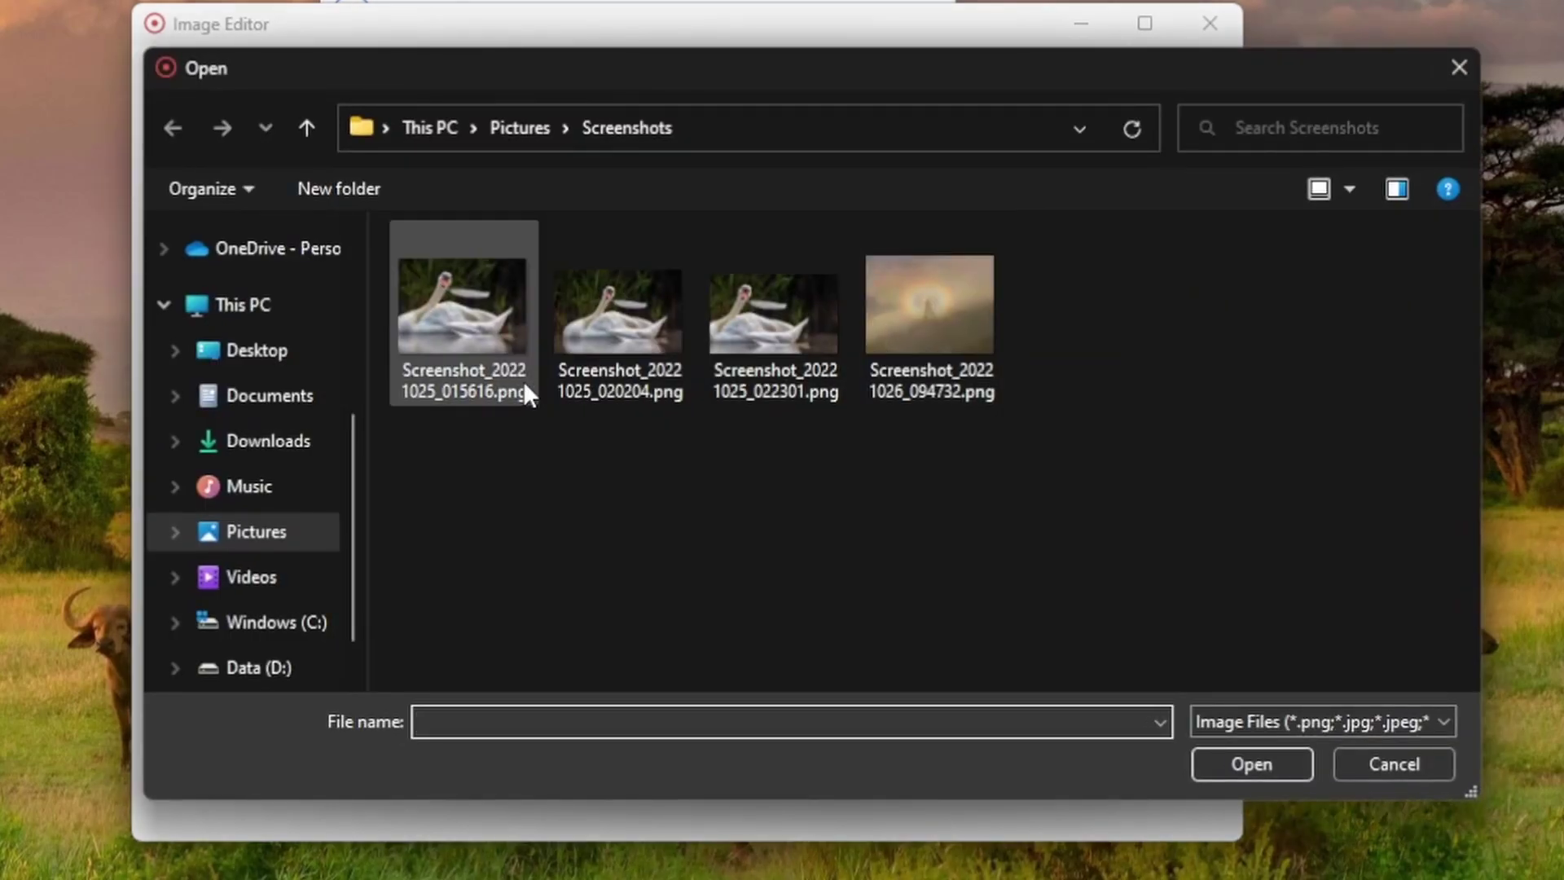
{"action": "left_click", "coordinate": [481, 347]}
{"action": "double_click", "coordinate": [480, 346]}
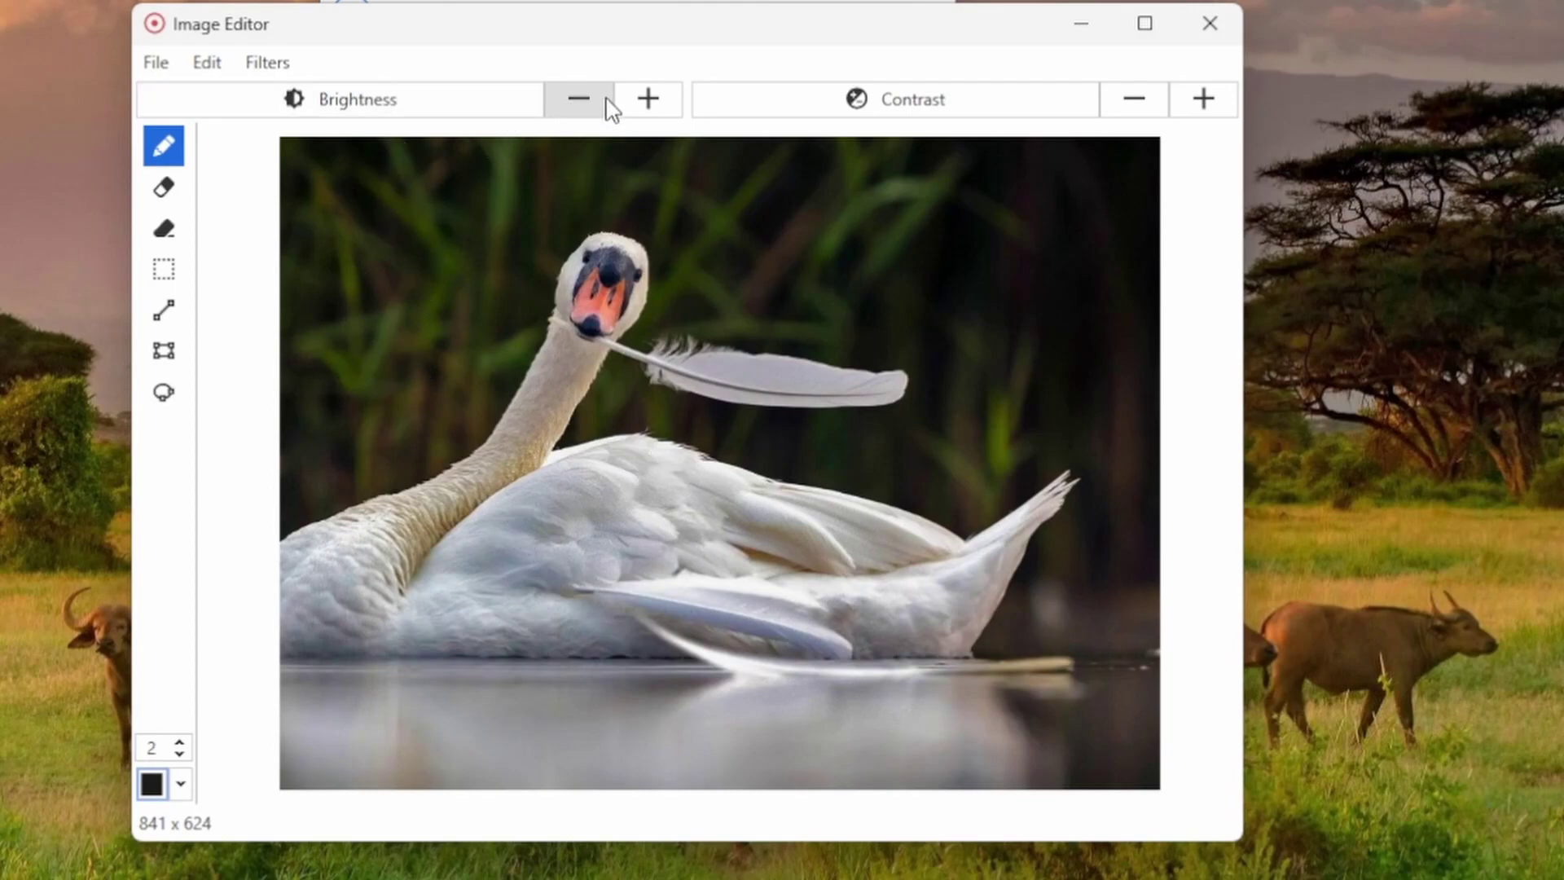
{"action": "left_click", "coordinate": [657, 95]}
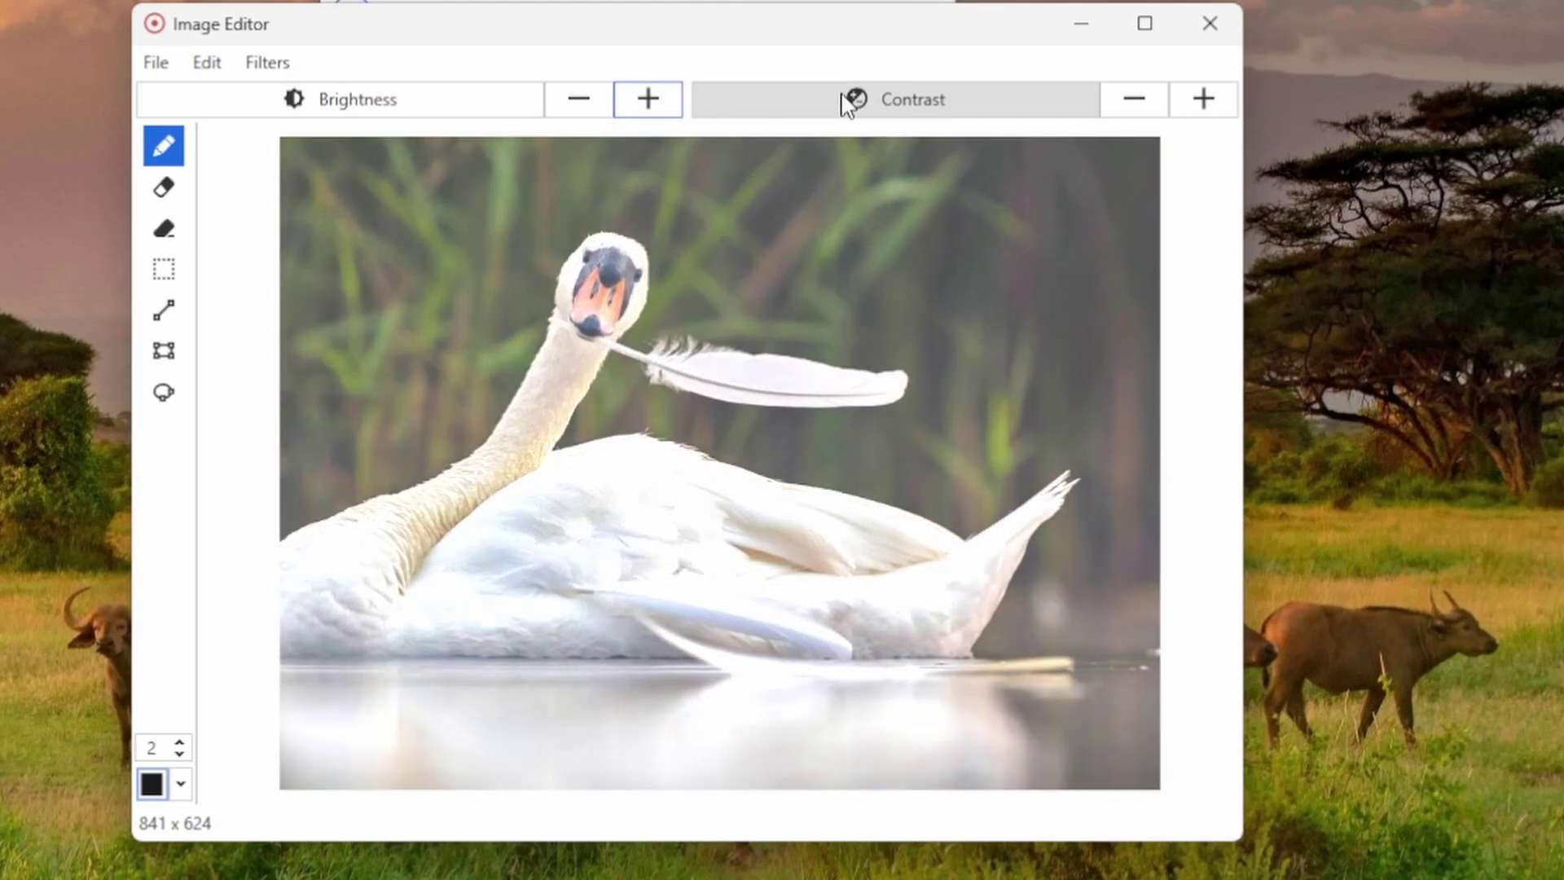
{"action": "left_click", "coordinate": [1204, 98]}
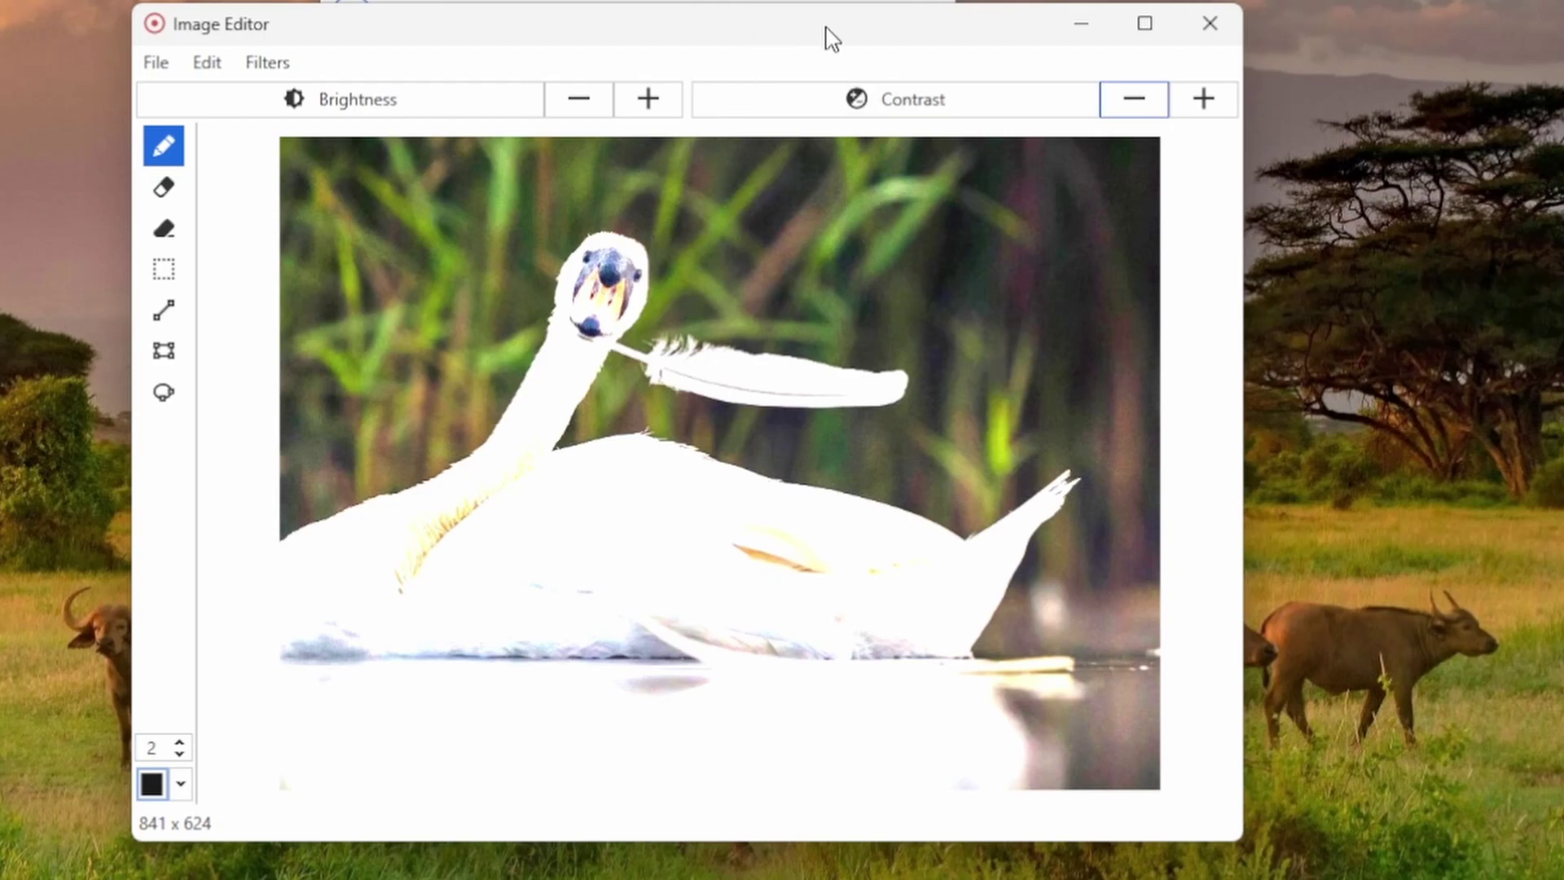
{"action": "left_click_drag", "start_coordinate": [827, 37], "coordinate": [672, 147]}
- Close the image editor without saving the photo edits and return to Home
{"action": "left_click", "coordinate": [1043, 110]}
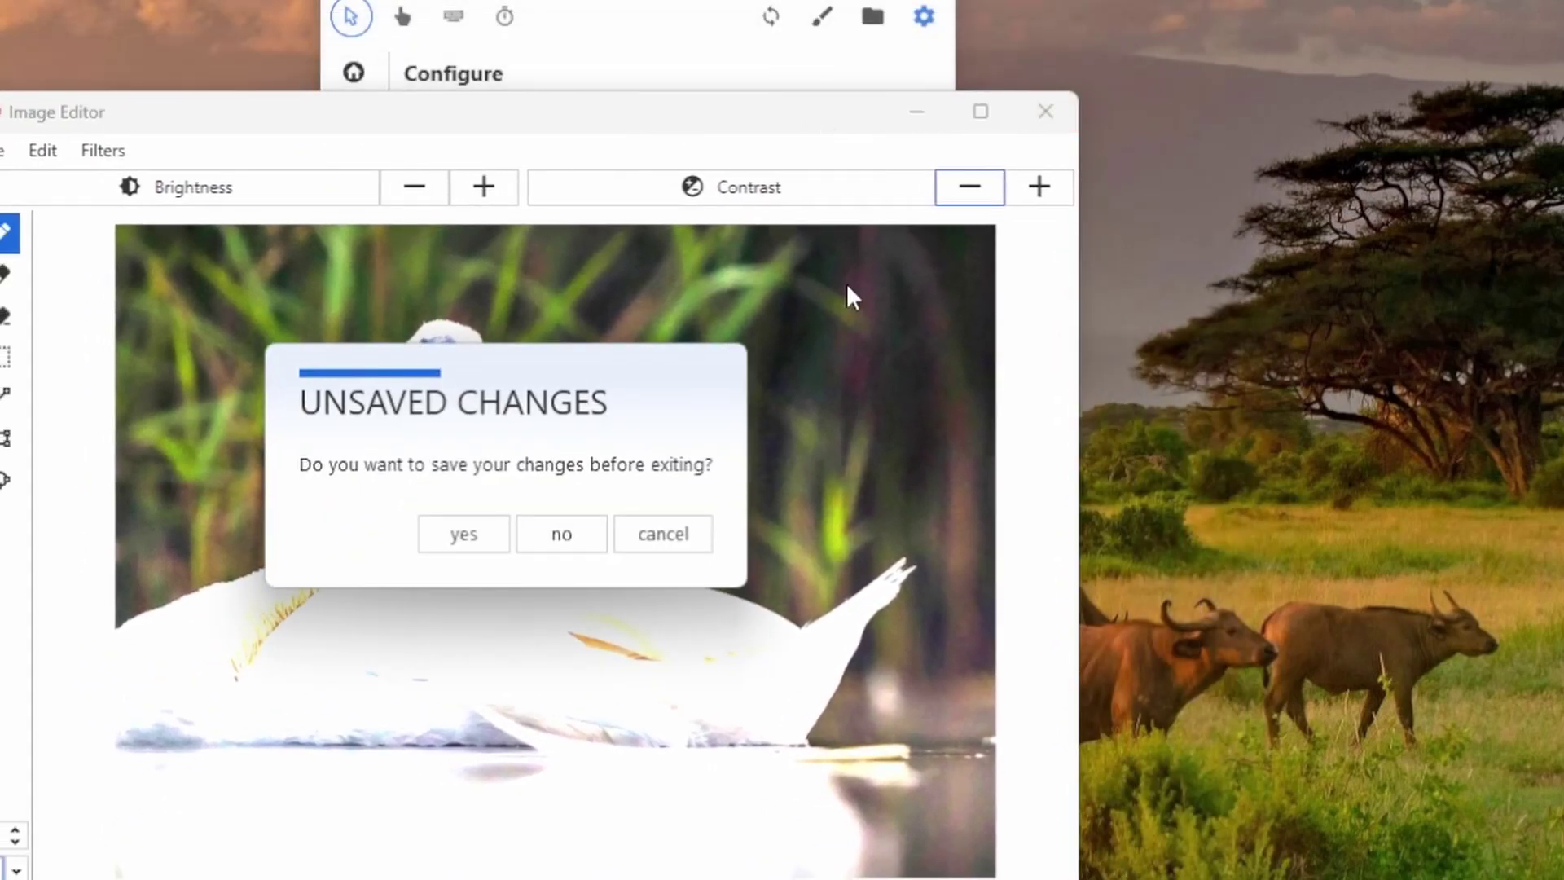
{"action": "left_click", "coordinate": [585, 540]}
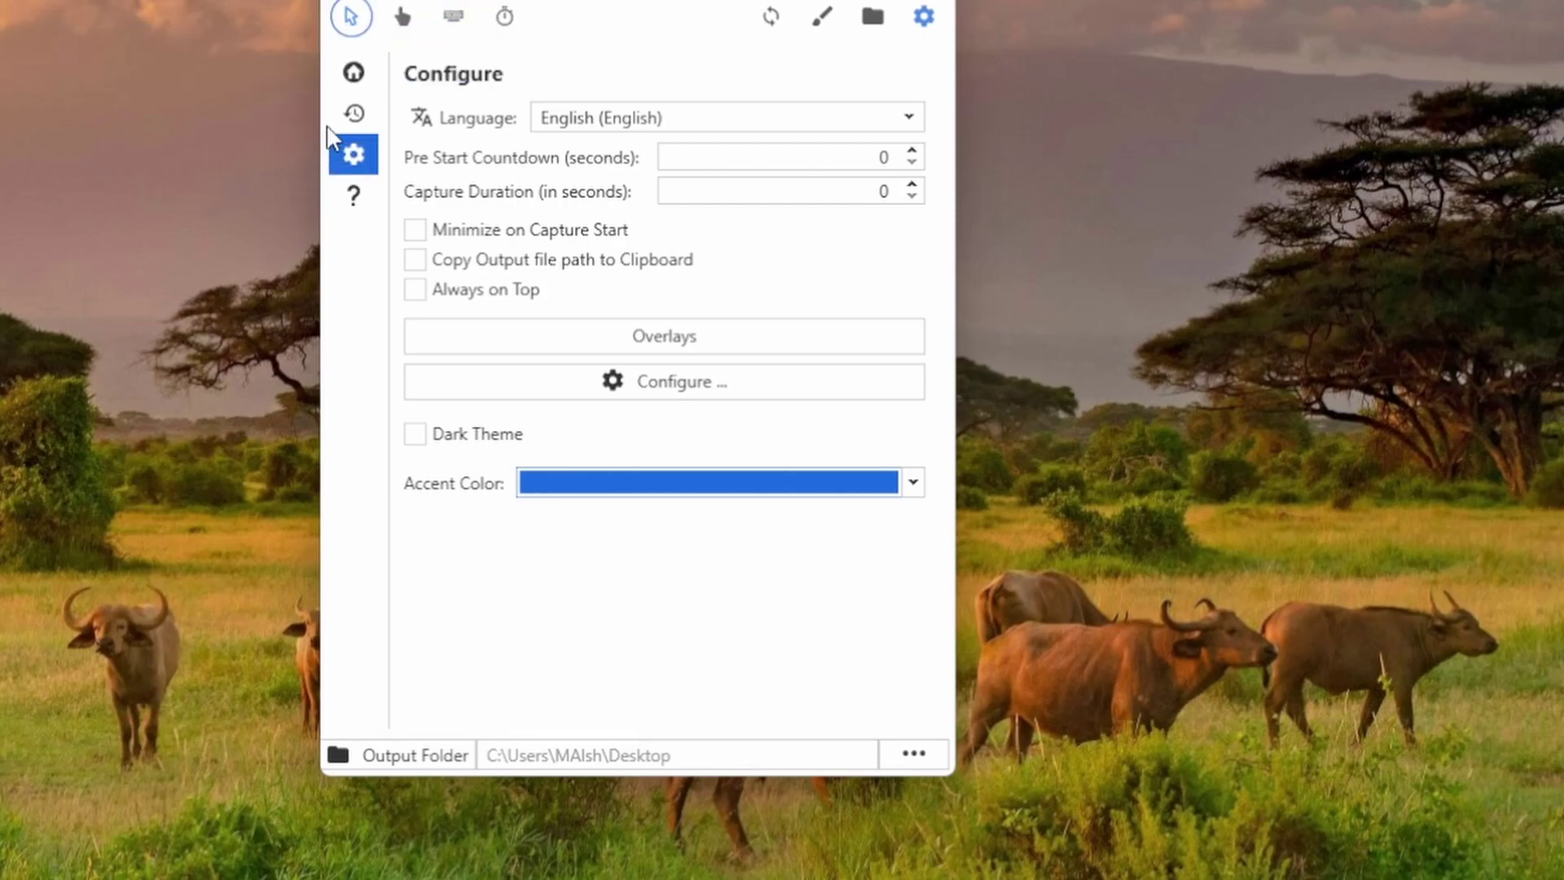
{"action": "left_click", "coordinate": [356, 73]}
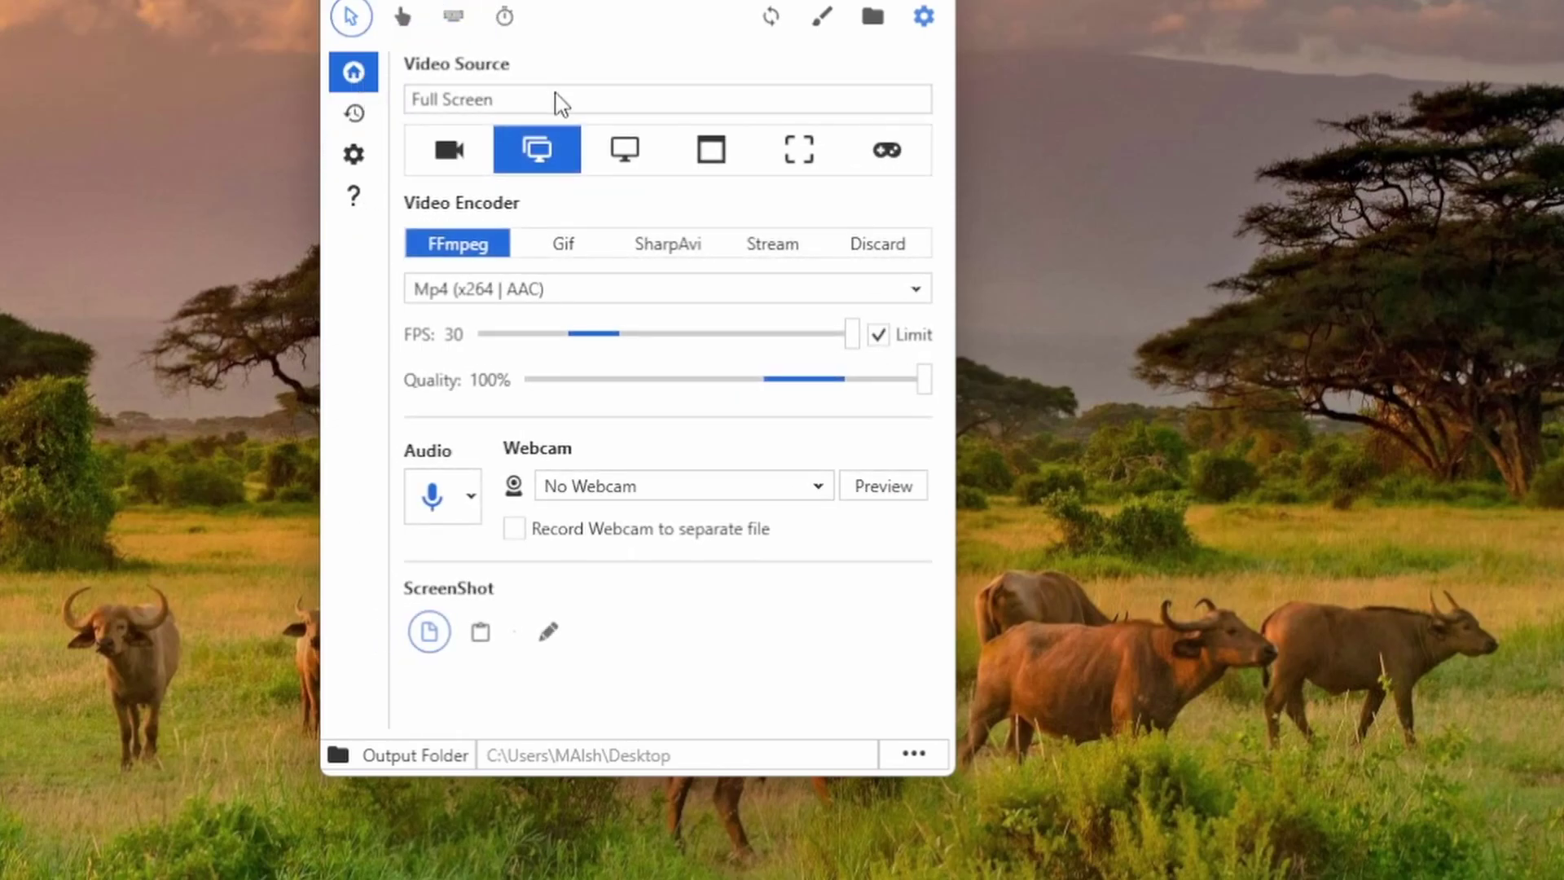
- Choose Region capture and set it to 1268×965 at X 584, Y 18
{"action": "left_click", "coordinate": [800, 150]}
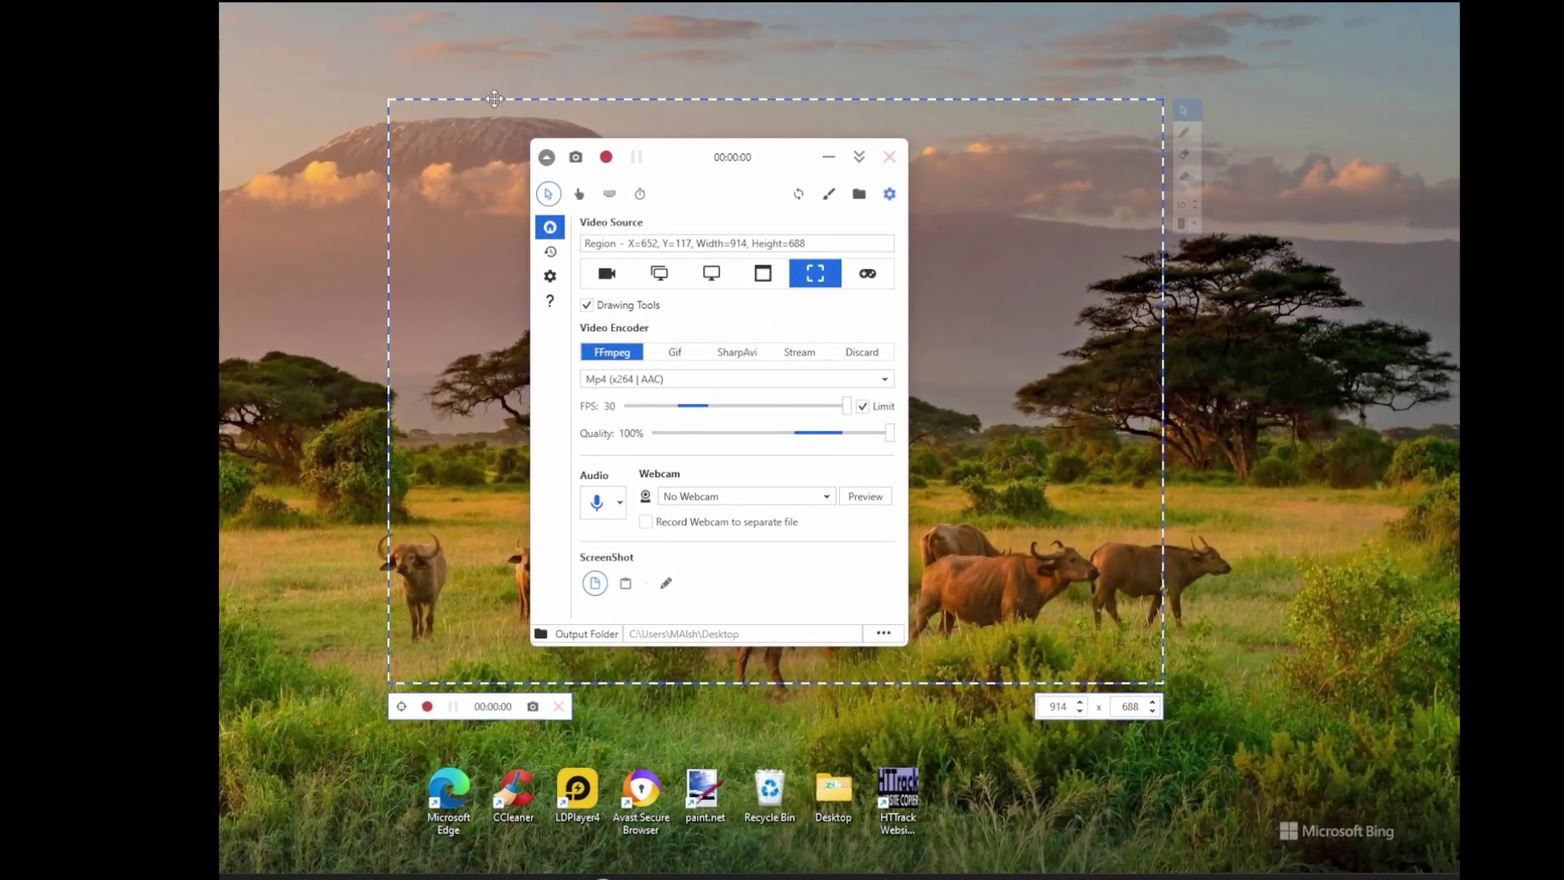
{"action": "left_click_drag", "start_coordinate": [494, 98], "coordinate": [436, 15]}
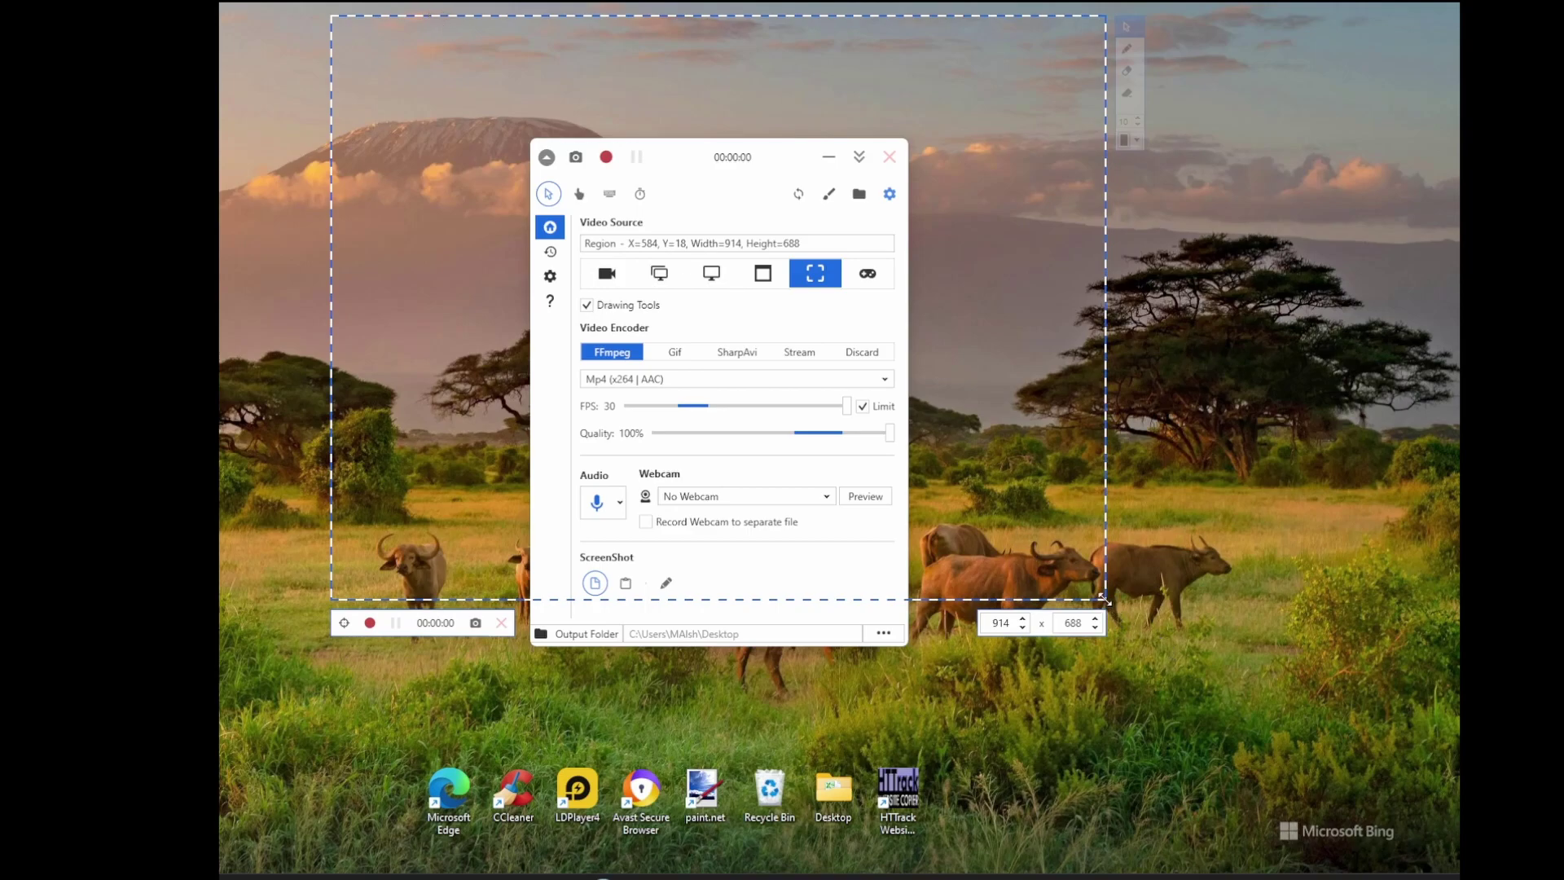
{"action": "left_click_drag", "start_coordinate": [1106, 599], "coordinate": [1405, 833]}
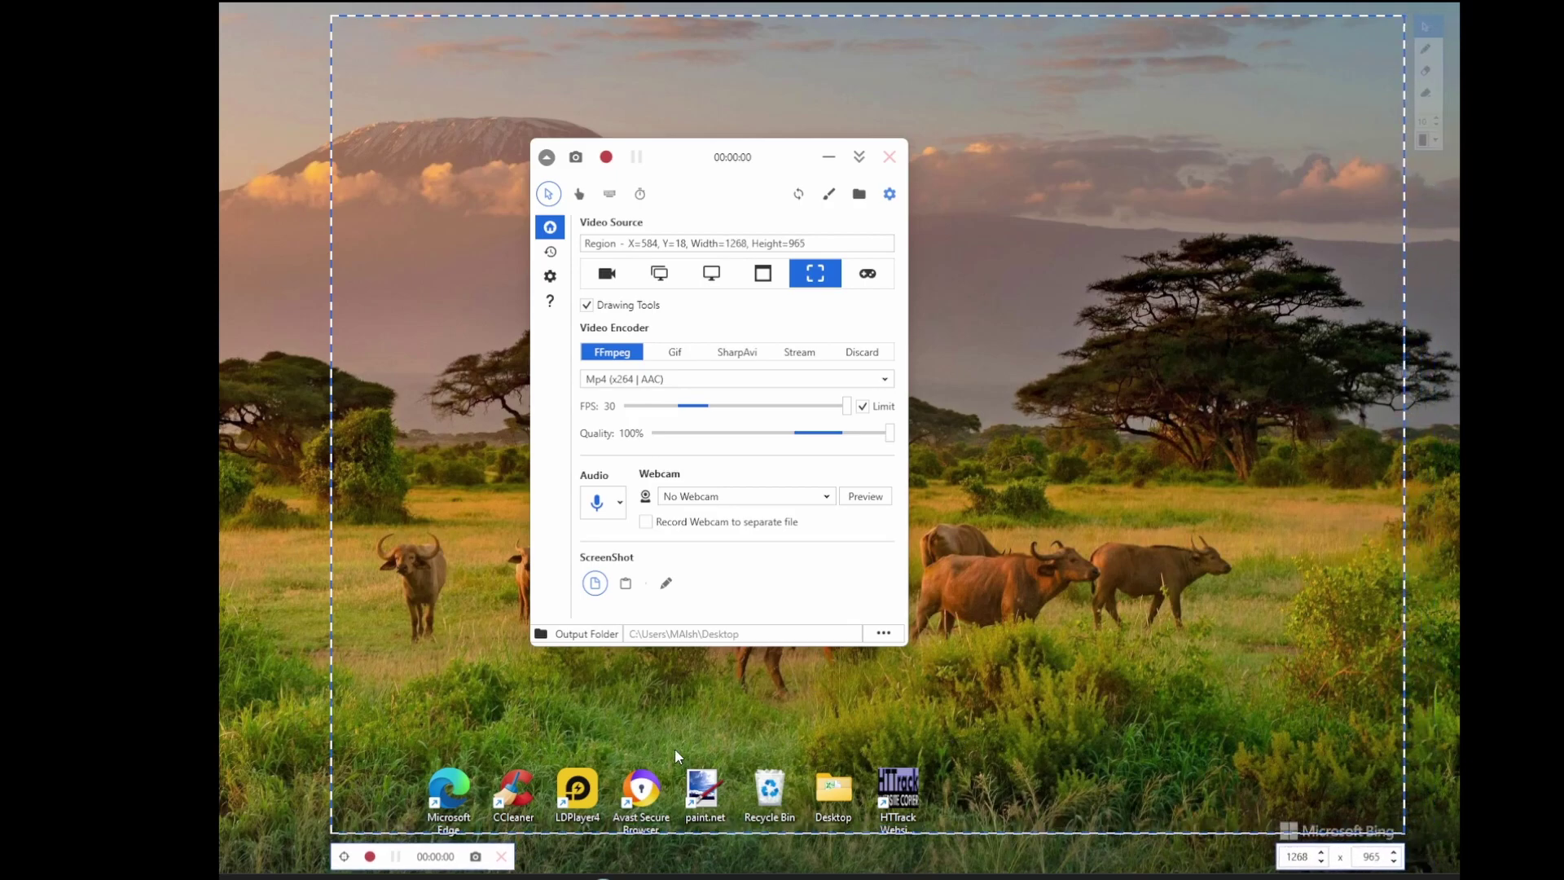
- Start recording the region and draw a black freehand loop and curved arrow
{"action": "left_click", "coordinate": [370, 857]}
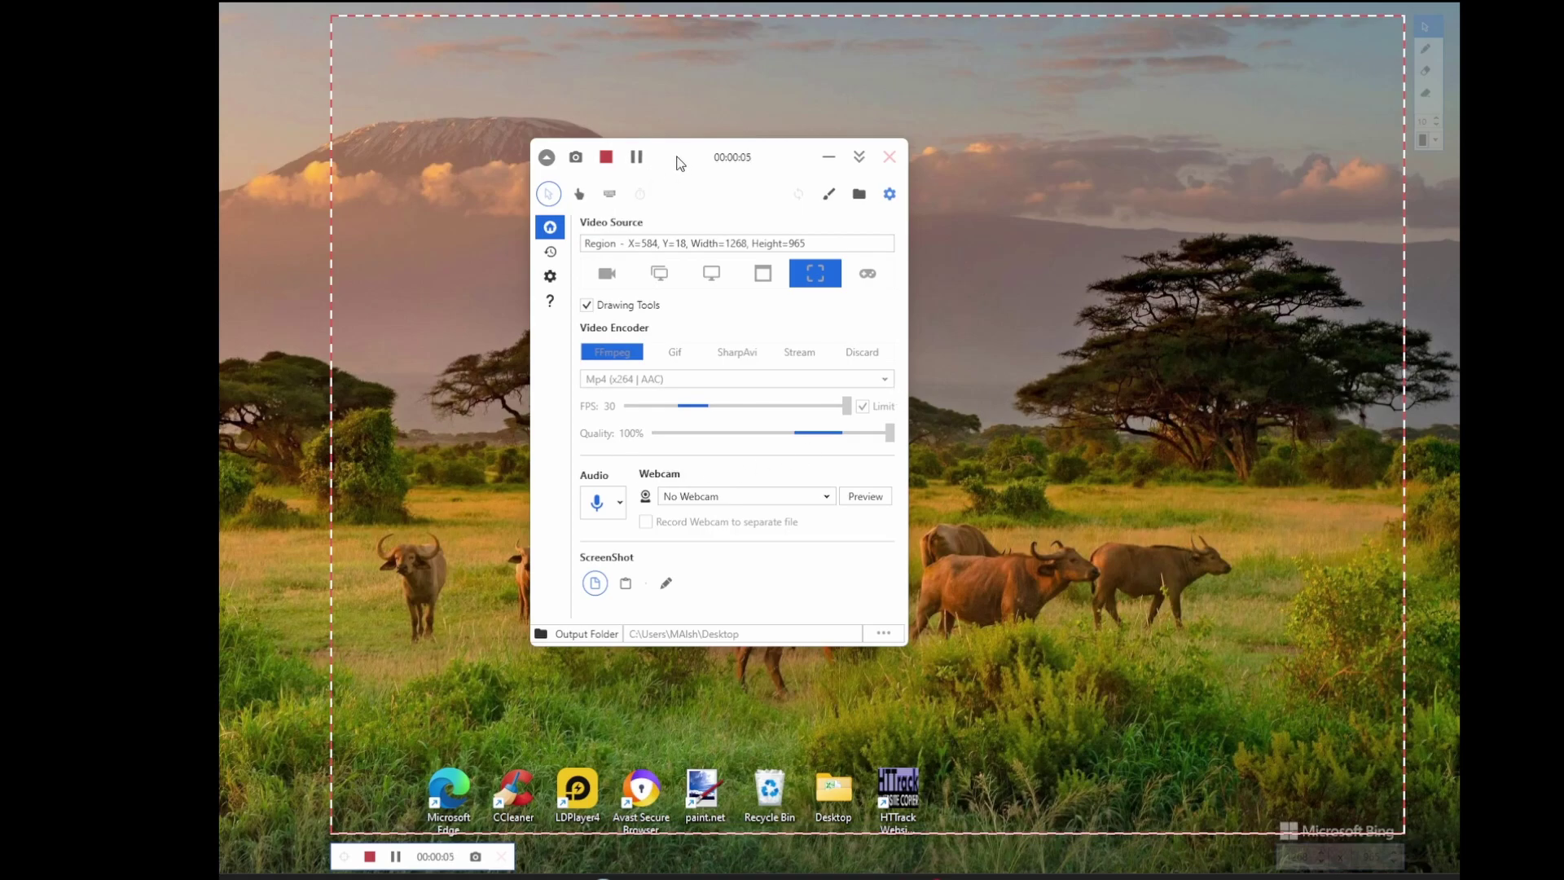
{"action": "left_click_drag", "start_coordinate": [681, 163], "coordinate": [1056, 84]}
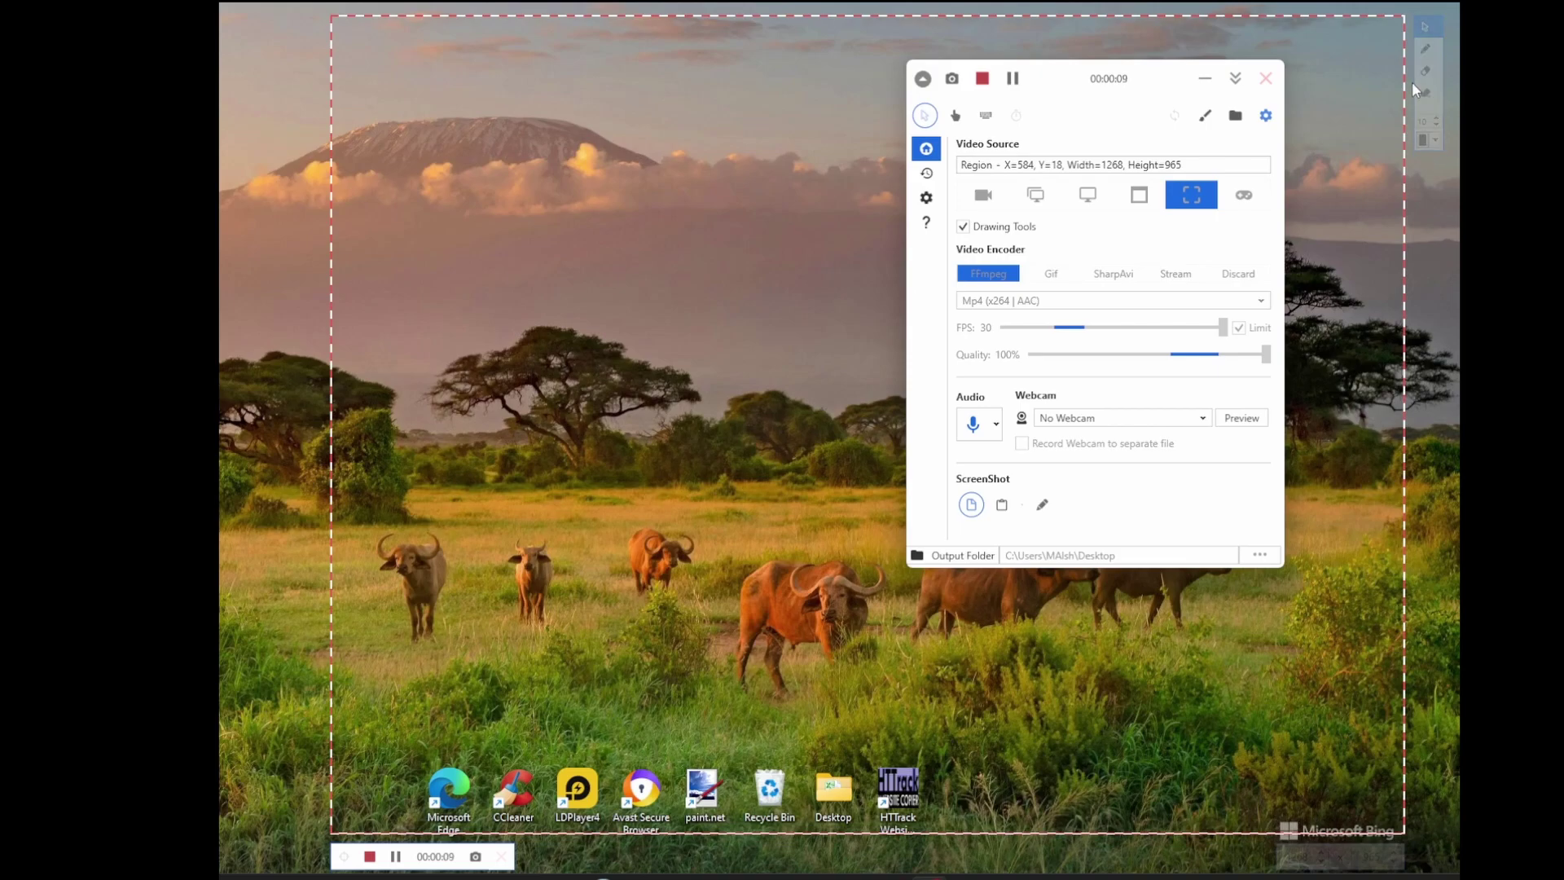
{"action": "left_click", "coordinate": [1427, 50]}
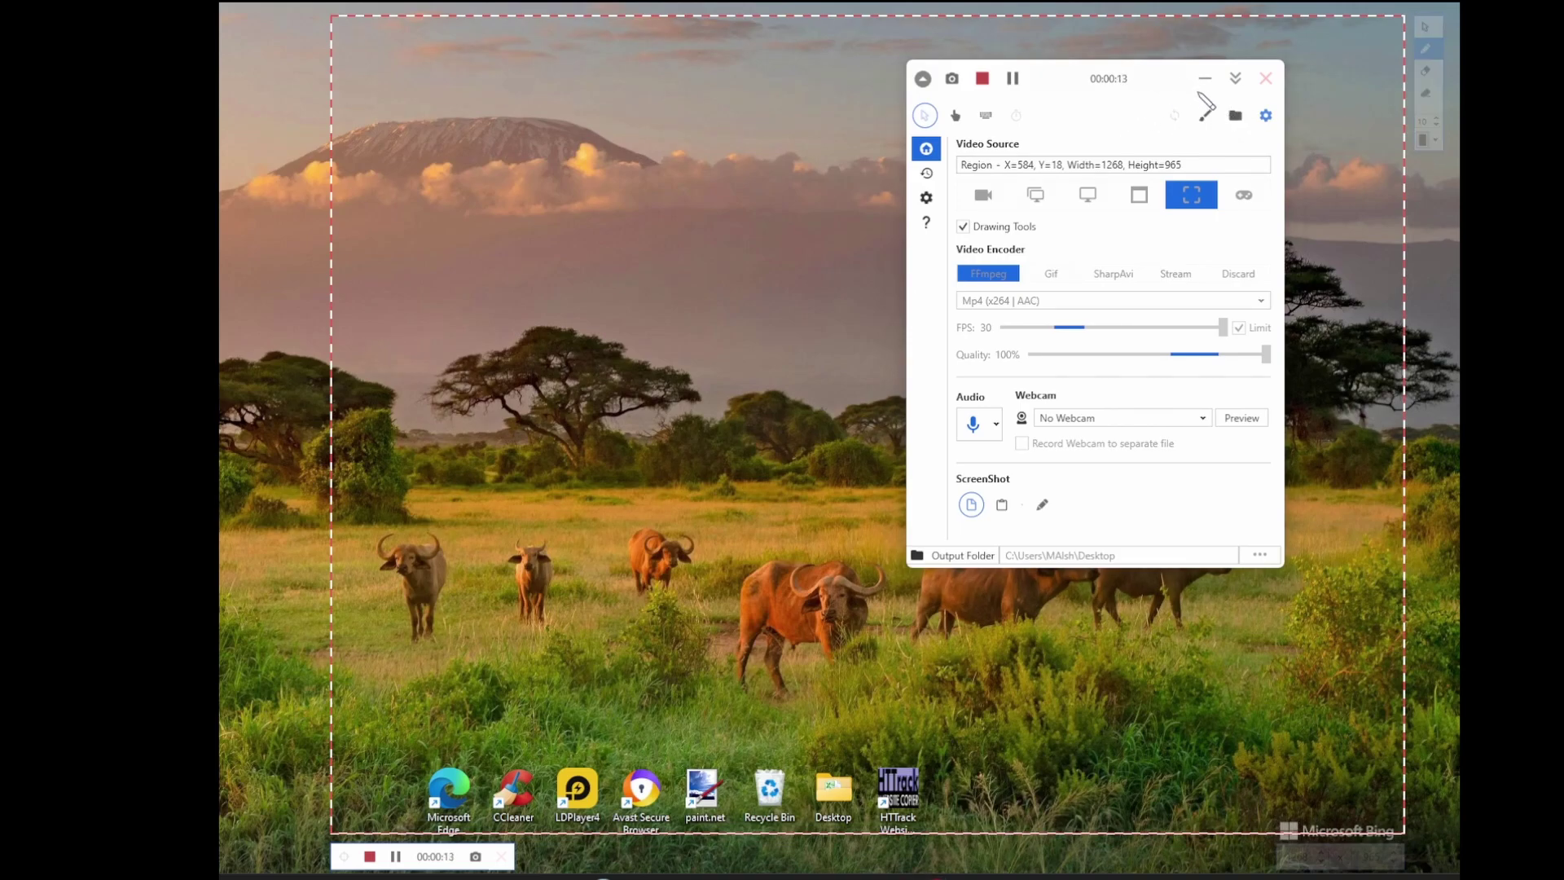
{"action": "mouse_move", "coordinate": [1200, 119]}
{"action": "left_mouse_down"}
{"action": "mouse_move", "coordinate": [1168, 86]}
{"action": "mouse_move", "coordinate": [1214, 114]}
{"action": "mouse_move", "coordinate": [1173, 101]}
{"action": "left_mouse_up"}
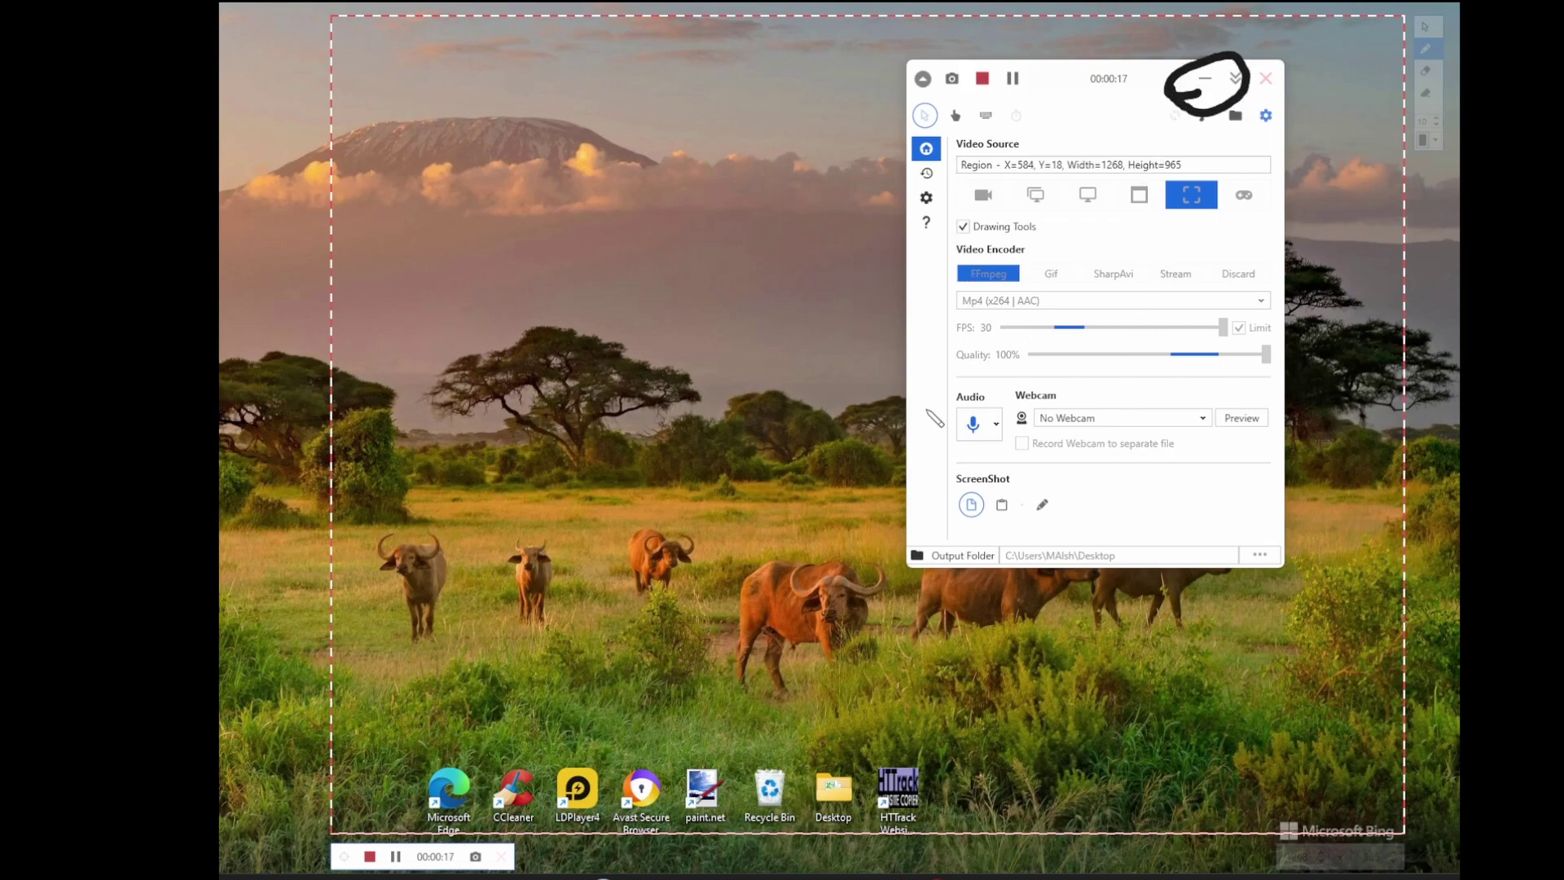
{"action": "mouse_move", "coordinate": [907, 346]}
{"action": "left_mouse_down"}
{"action": "mouse_move", "coordinate": [1018, 401]}
{"action": "mouse_move", "coordinate": [969, 409]}
{"action": "left_mouse_up"}
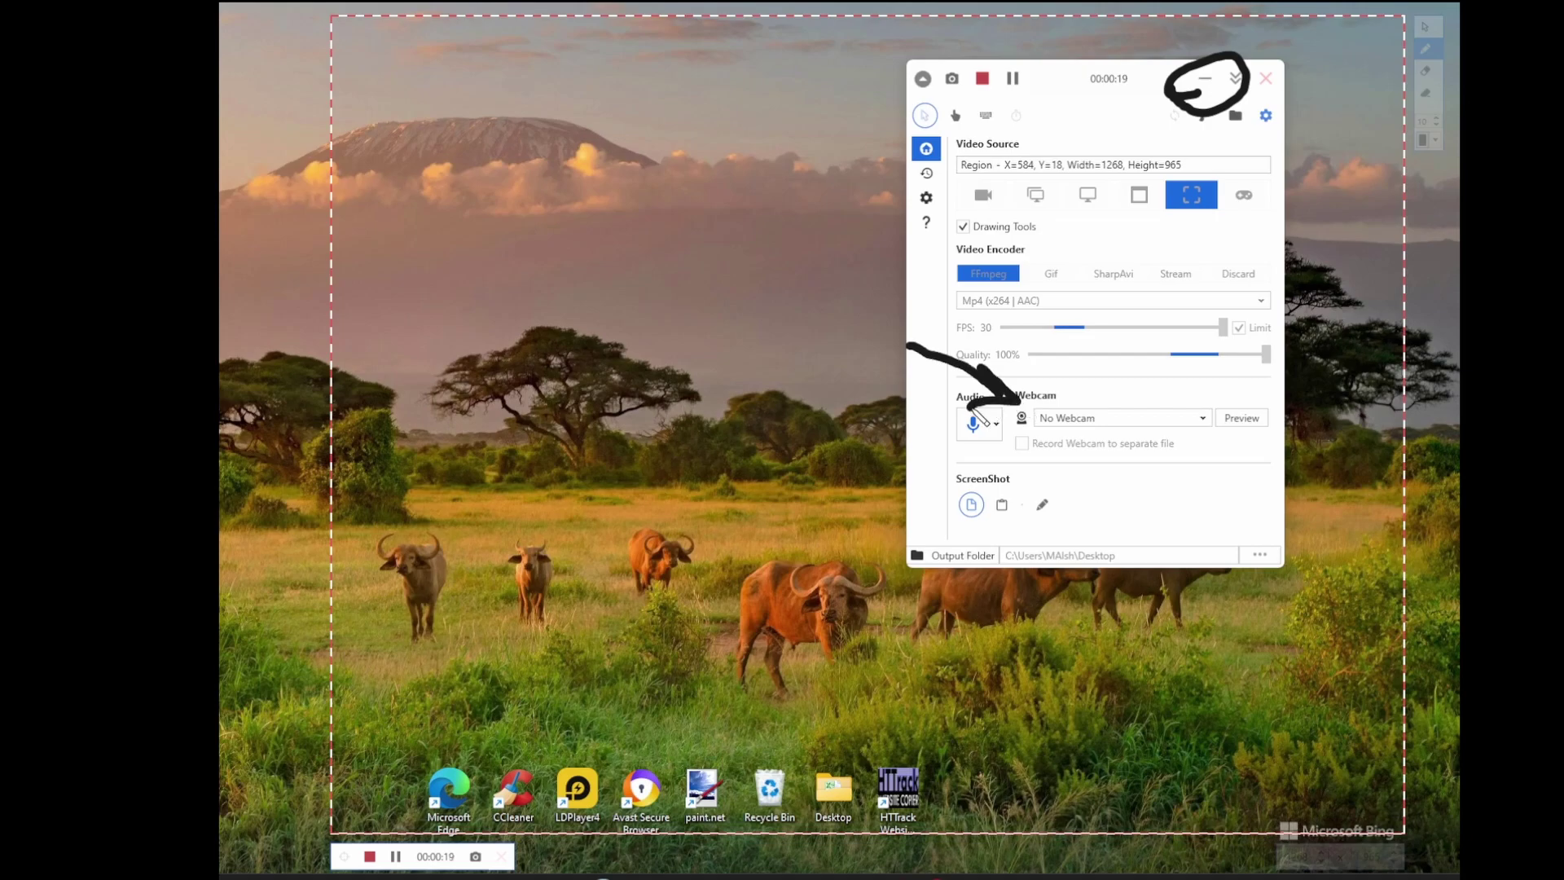
- Erase the black loop and curved arrow with the eraser
{"action": "left_click", "coordinate": [1426, 93]}
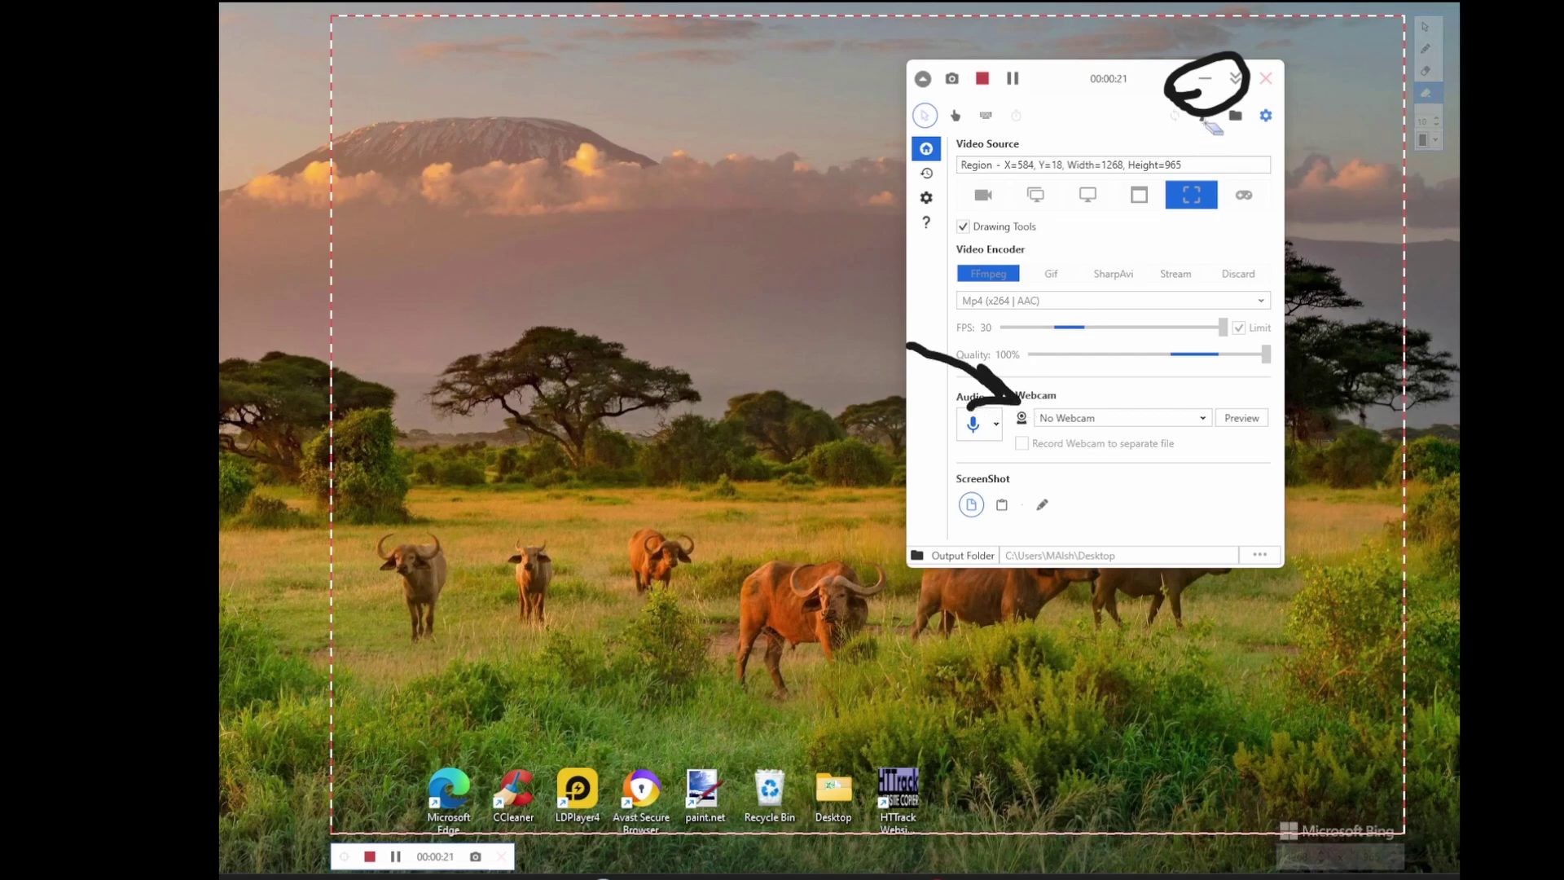
{"action": "left_click", "coordinate": [1190, 65]}
{"action": "left_click", "coordinate": [1028, 399]}
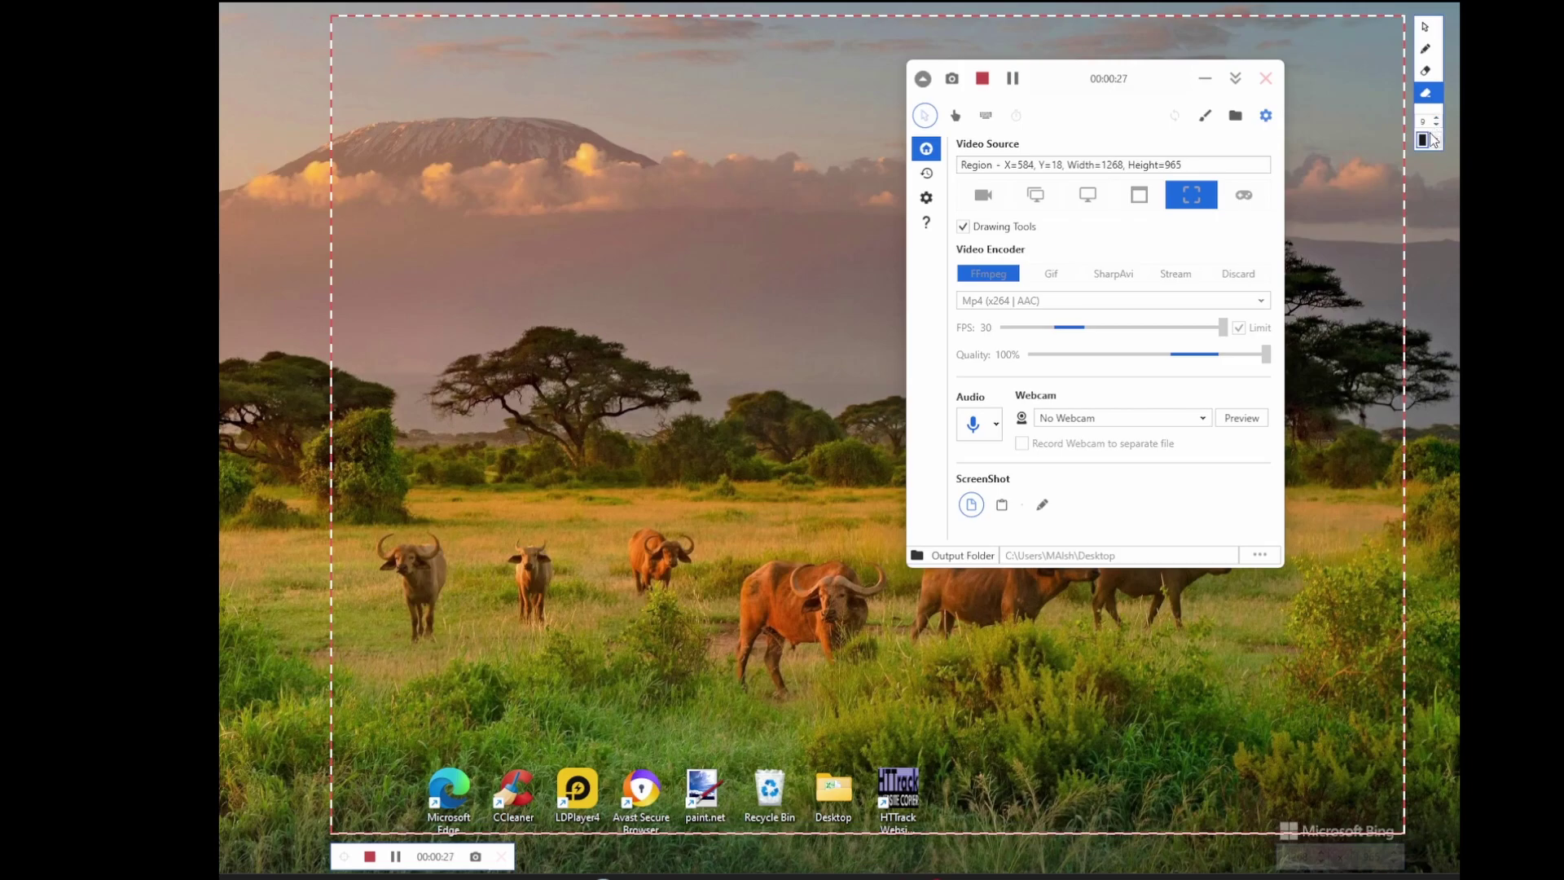
- Switch the pen colour to red, circle an icon and hand-write 'Test'
{"action": "left_click", "coordinate": [1424, 140]}
{"action": "left_click", "coordinate": [1405, 162]}
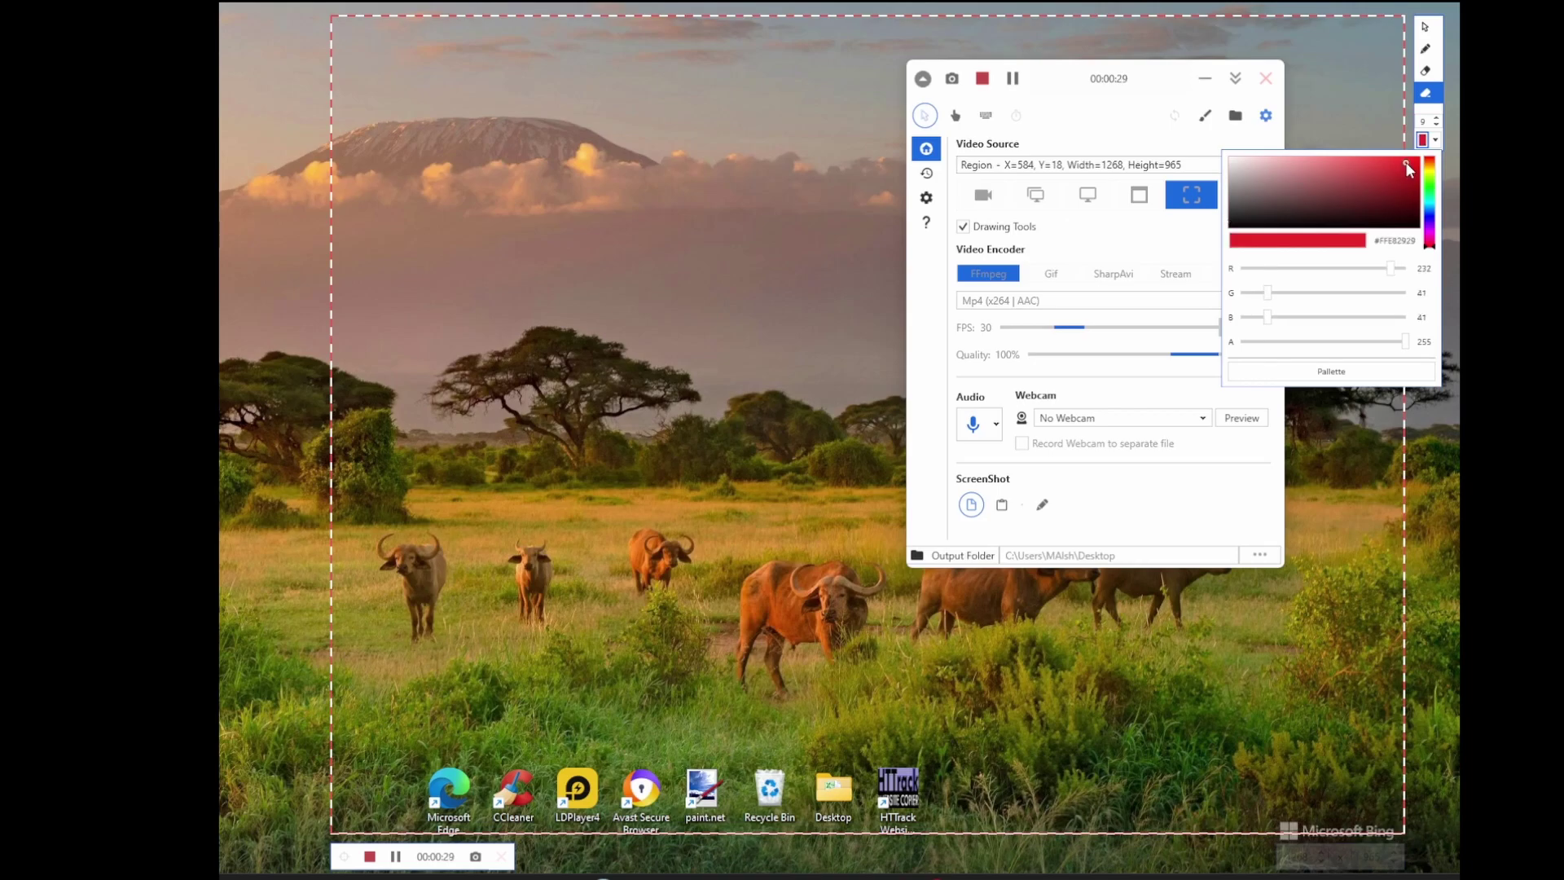
{"action": "left_click", "coordinate": [1189, 261]}
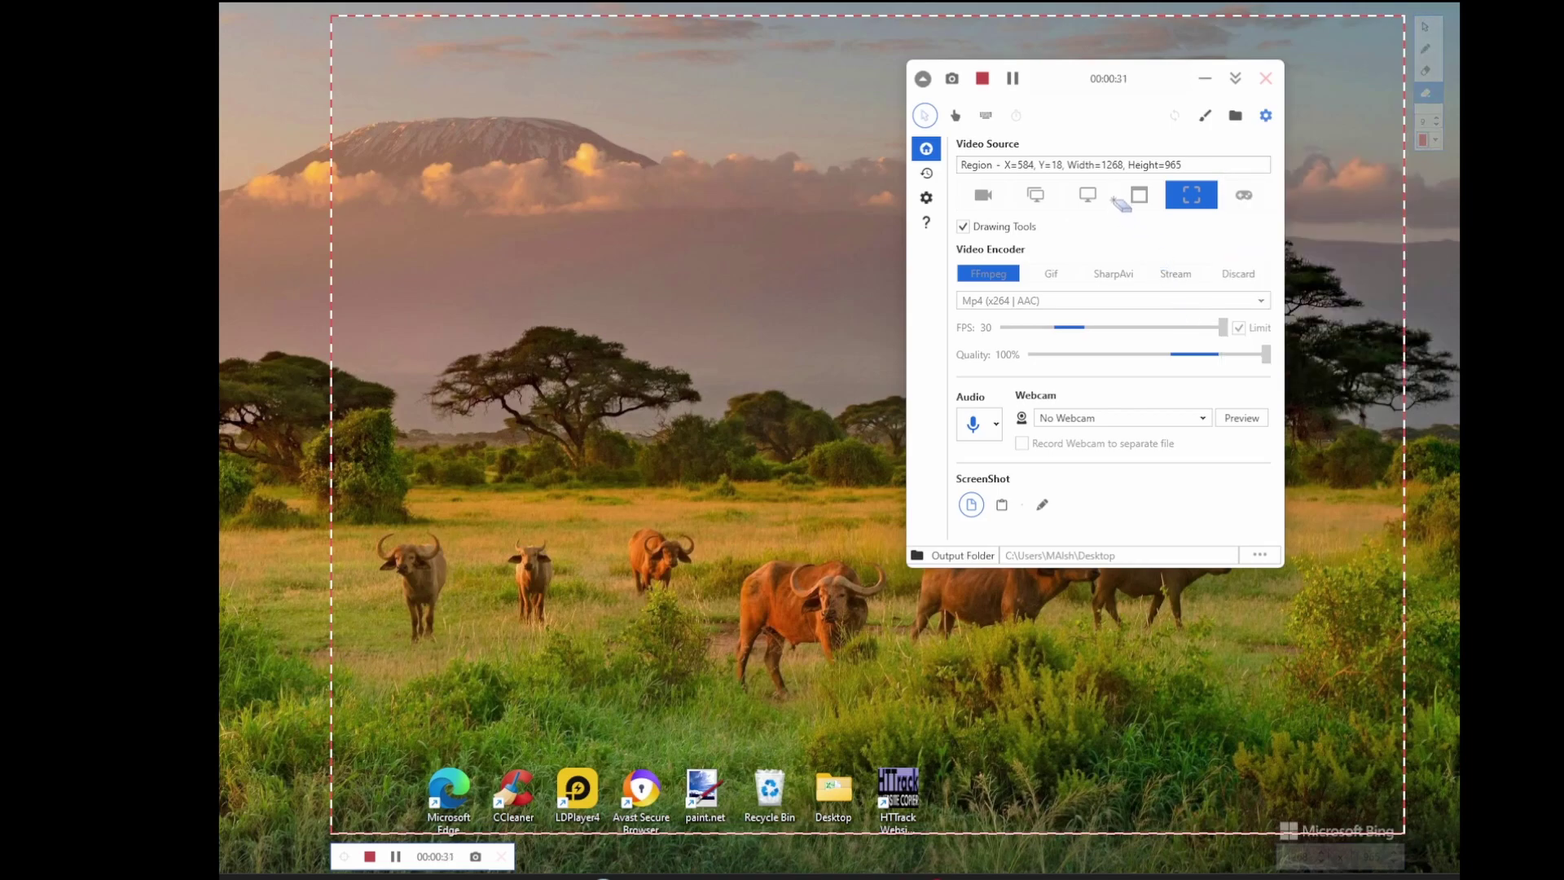
{"action": "left_click", "coordinate": [1426, 48]}
{"action": "mouse_move", "coordinate": [1087, 229]}
{"action": "left_mouse_down"}
{"action": "mouse_move", "coordinate": [1114, 169]}
{"action": "mouse_move", "coordinate": [1074, 231]}
{"action": "left_mouse_up"}
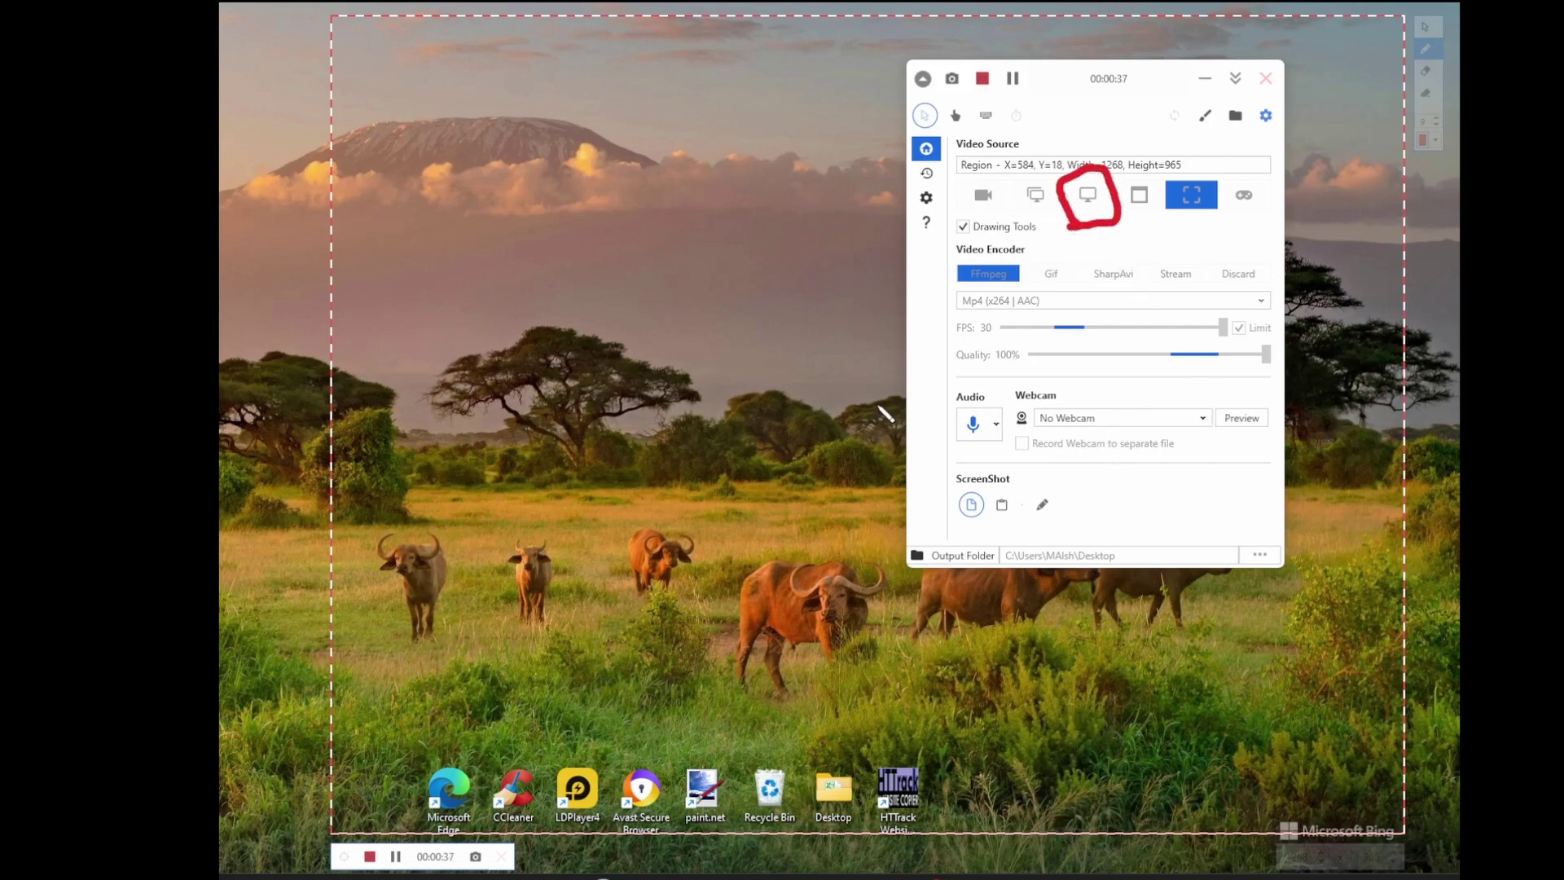
{"action": "mouse_move", "coordinate": [984, 390]}
{"action": "left_mouse_down"}
{"action": "mouse_move", "coordinate": [1108, 377]}
{"action": "mouse_move", "coordinate": [1074, 462]}
{"action": "mouse_move", "coordinate": [1091, 431]}
{"action": "mouse_move", "coordinate": [1150, 433]}
{"action": "mouse_move", "coordinate": [1170, 452]}
{"action": "left_mouse_up"}
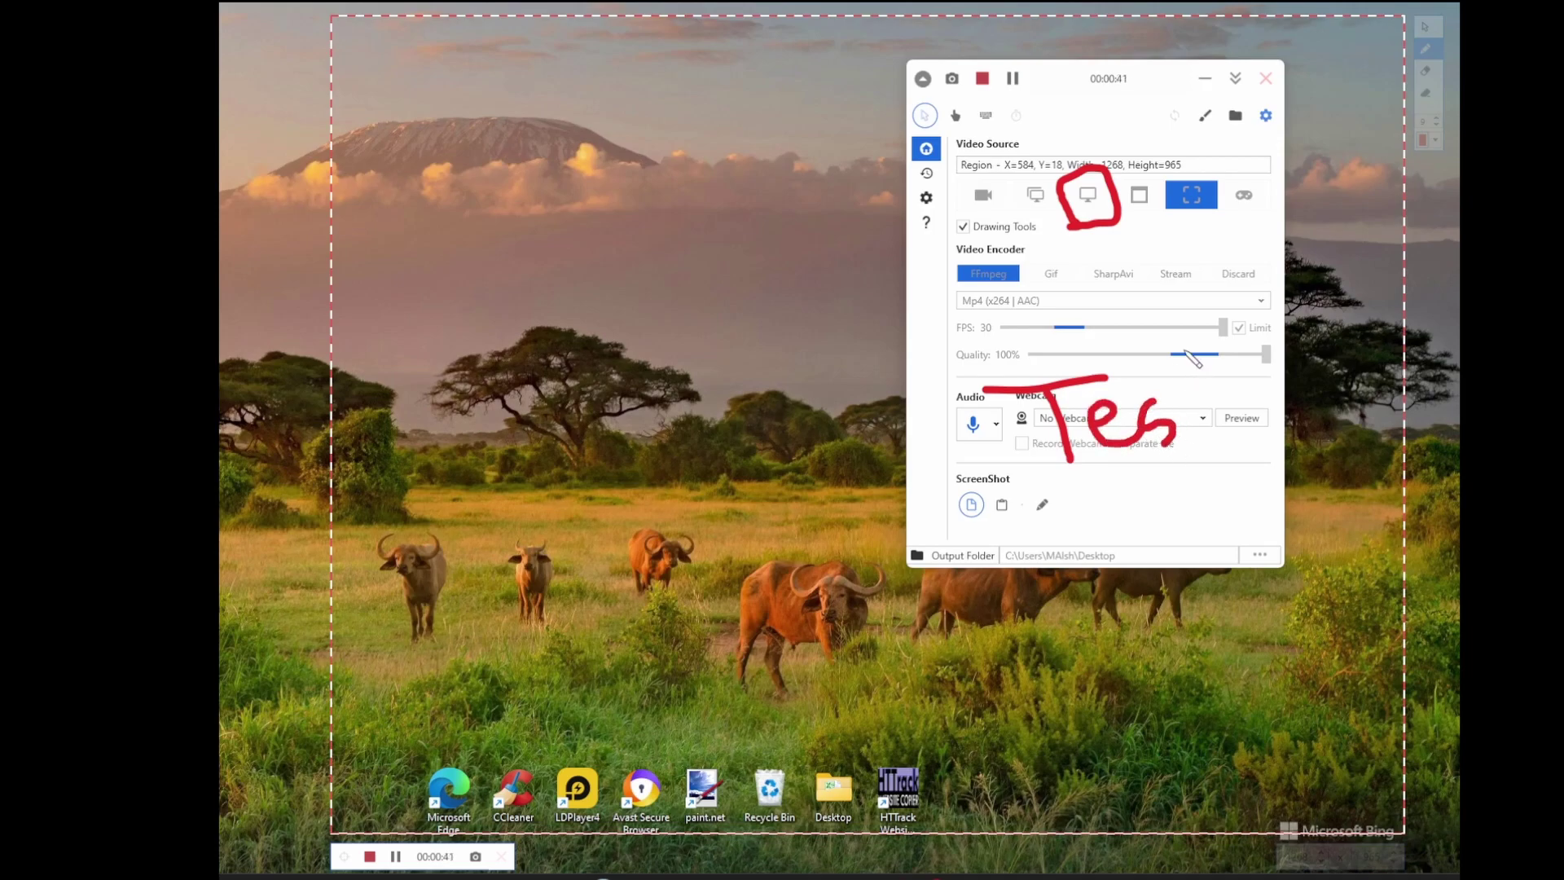
{"action": "mouse_move", "coordinate": [1183, 341]}
{"action": "left_mouse_down"}
{"action": "mouse_move", "coordinate": [1214, 429]}
{"action": "mouse_move", "coordinate": [1265, 361]}
{"action": "left_mouse_up"}
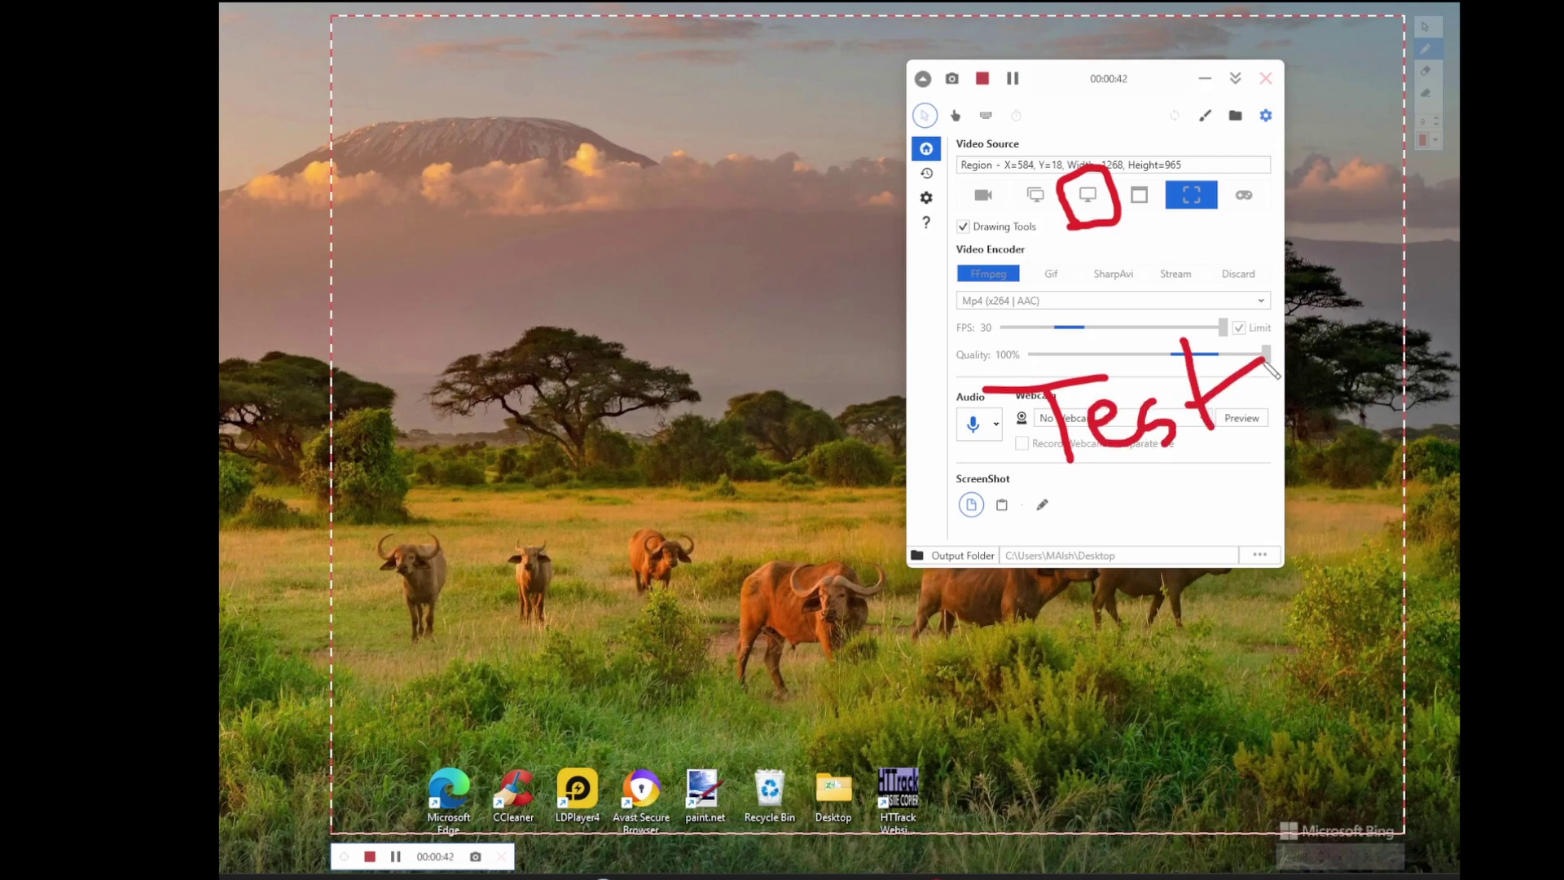
- Erase the red circle and 'Test' strokes, then leave drawing mode
{"action": "left_click", "coordinate": [1425, 92]}
{"action": "left_click", "coordinate": [1106, 228]}
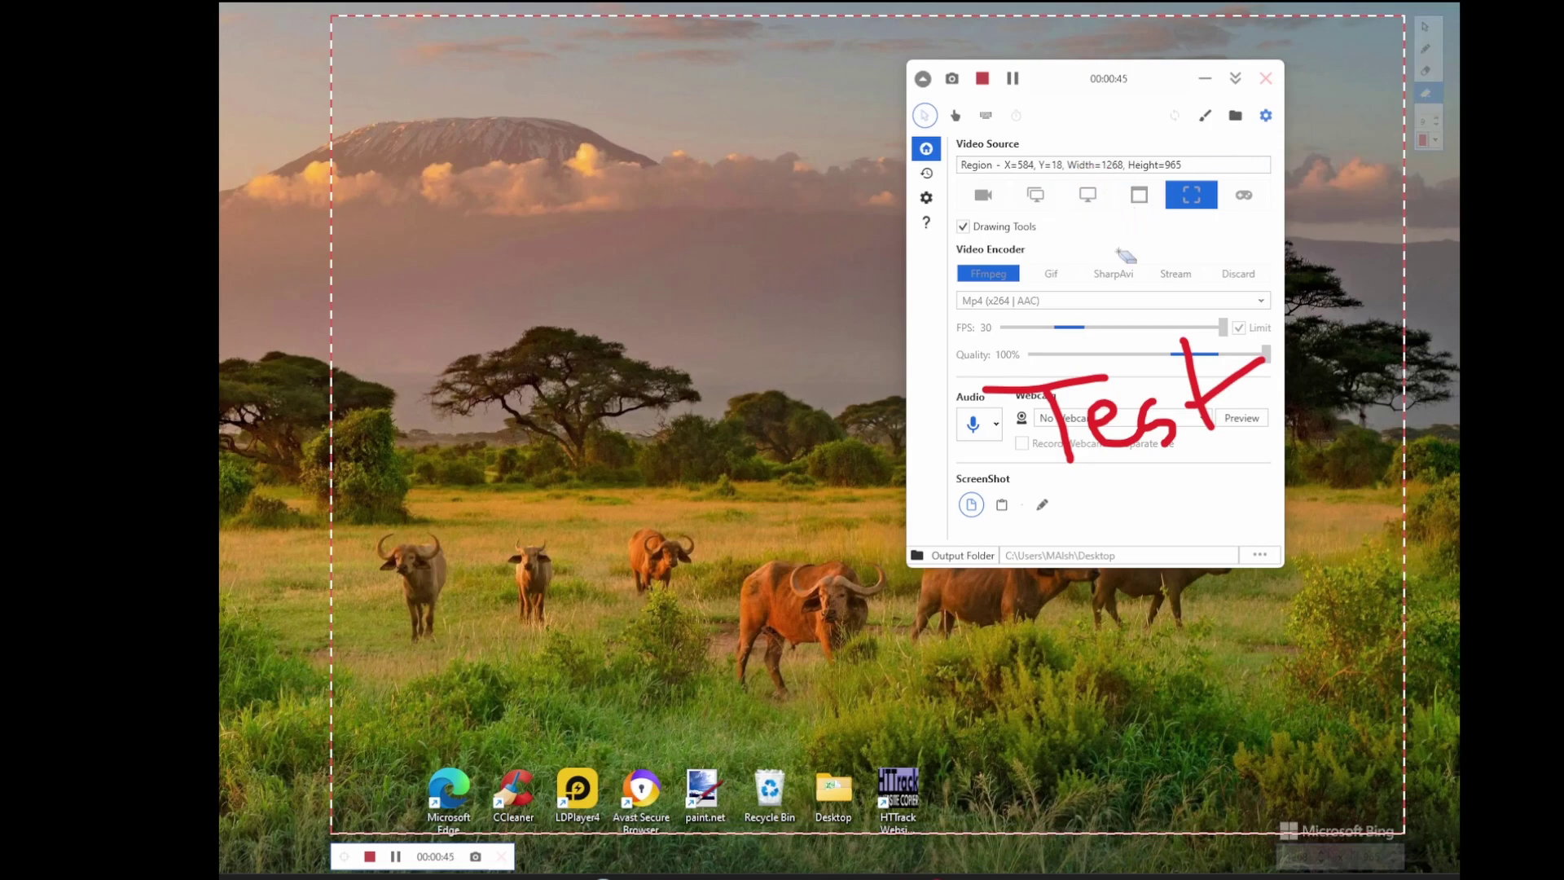
{"action": "mouse_move", "coordinate": [1200, 350]}
{"action": "left_mouse_down"}
{"action": "mouse_move", "coordinate": [1248, 395]}
{"action": "mouse_move", "coordinate": [1035, 427]}
{"action": "mouse_move", "coordinate": [1024, 384]}
{"action": "left_mouse_up"}
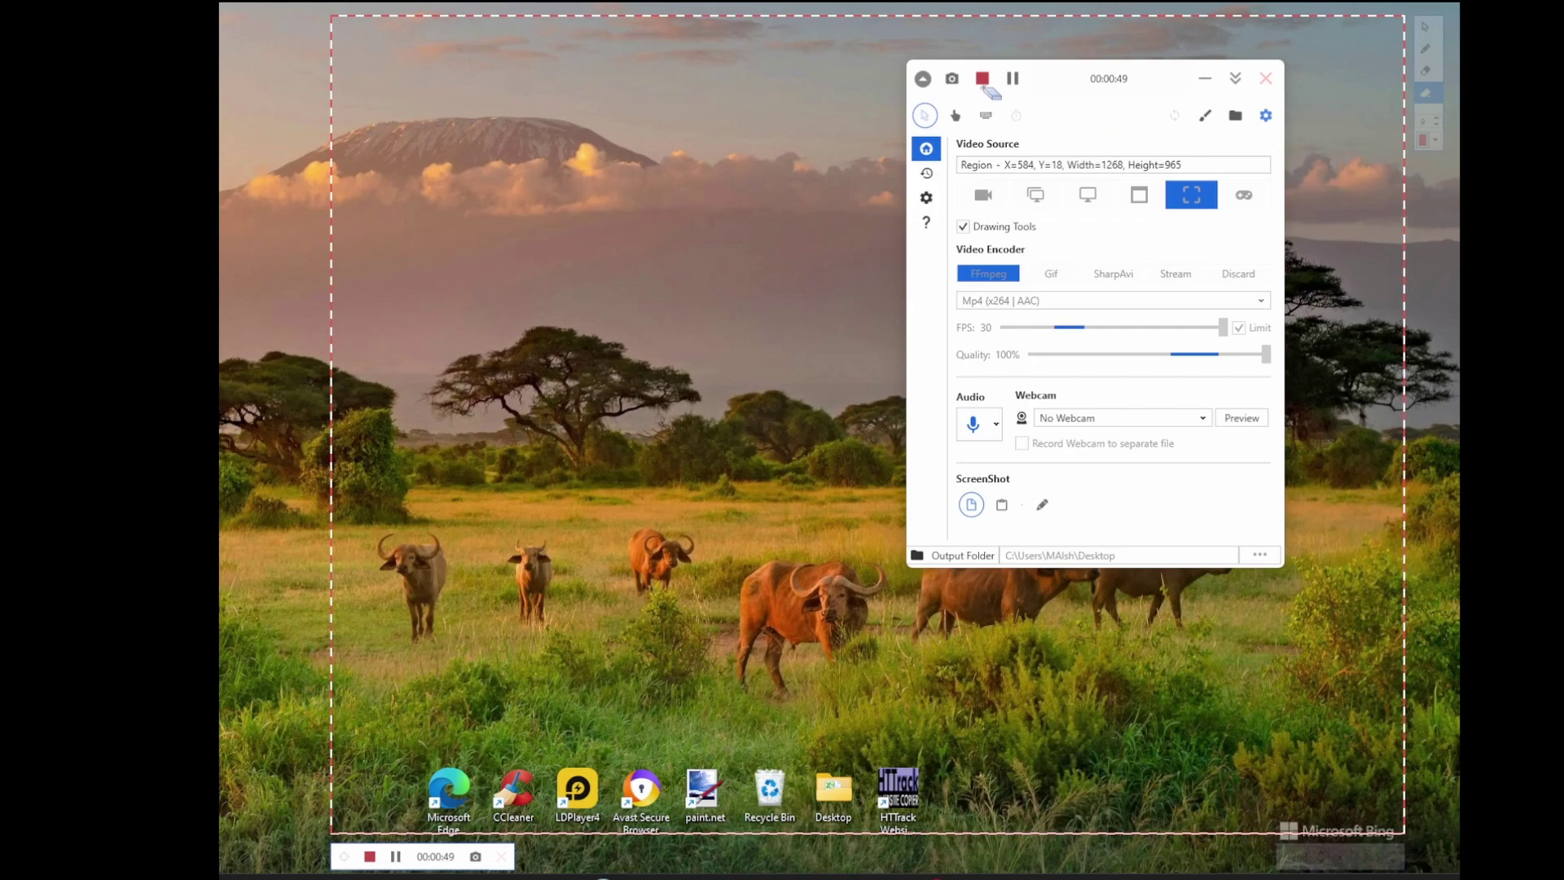
{"action": "left_click", "coordinate": [1424, 27]}
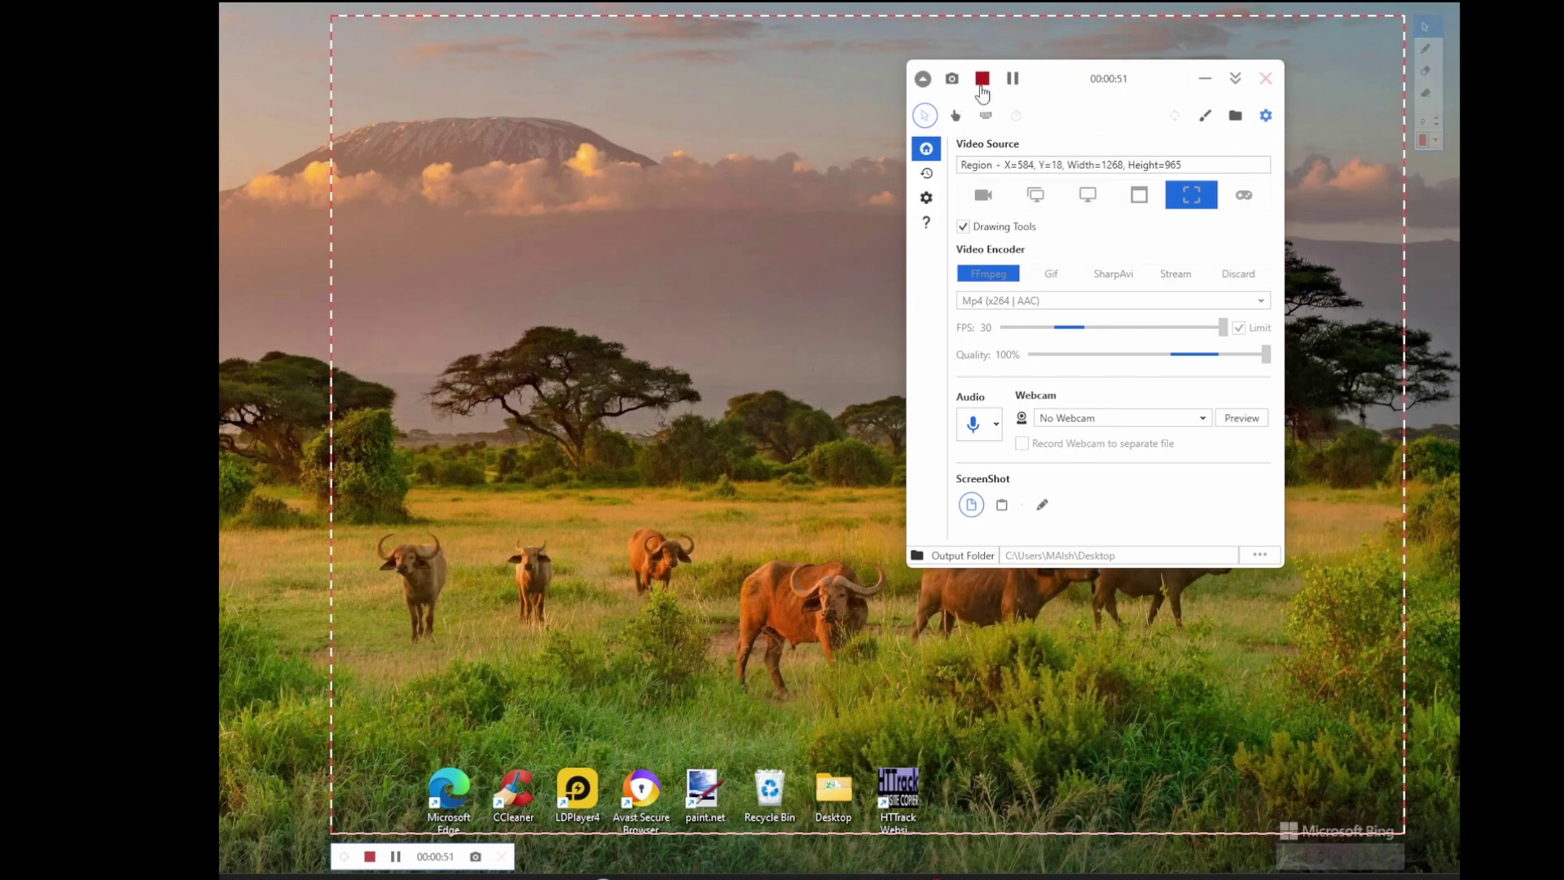
{"action": "left_click", "coordinate": [371, 857]}
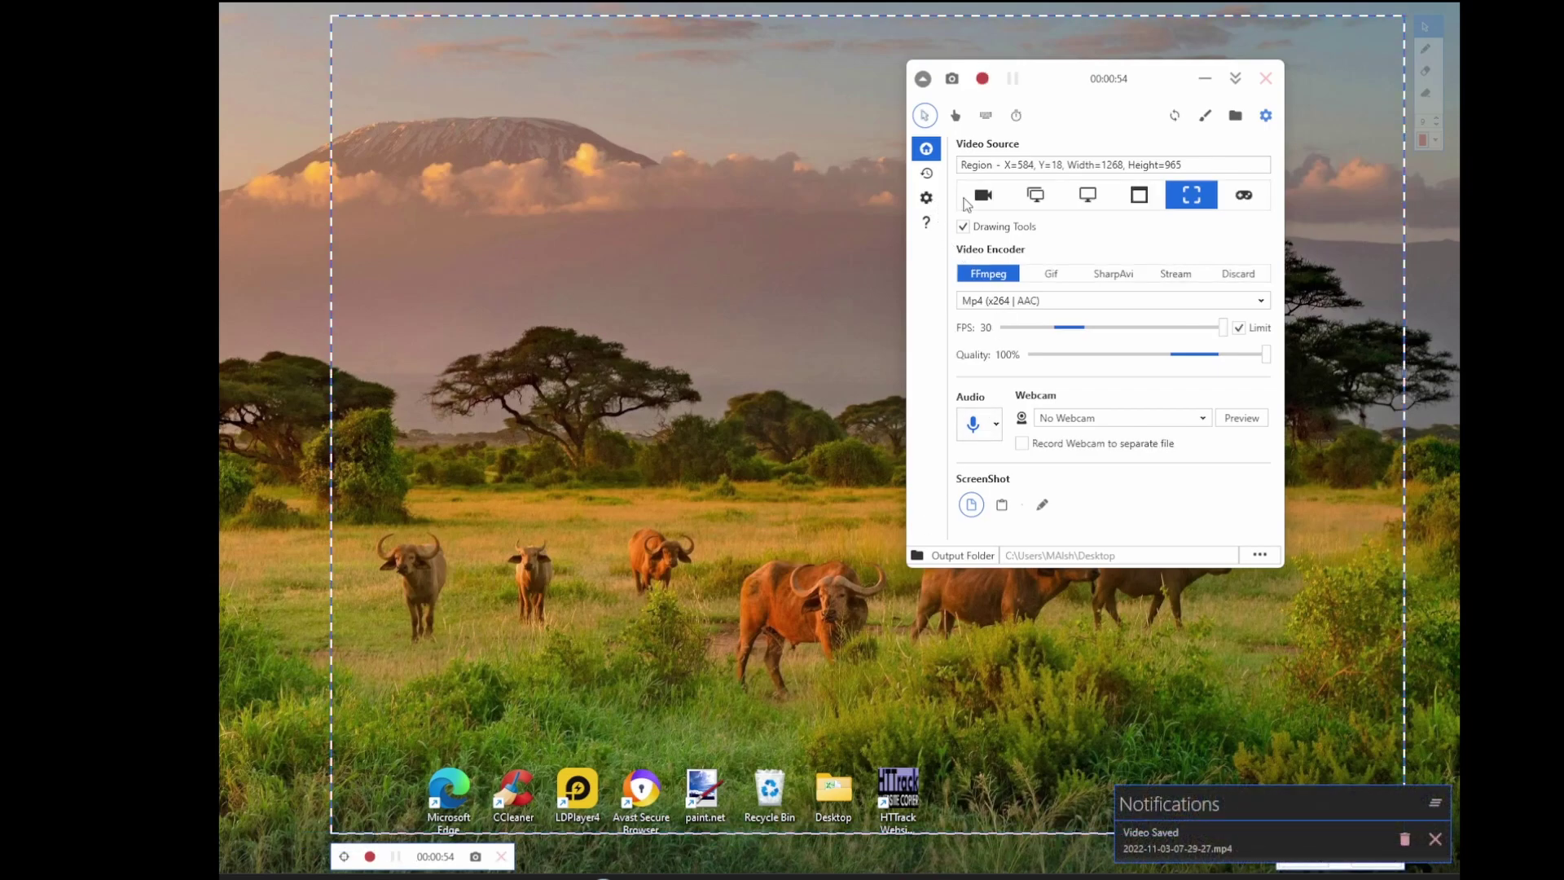
{"action": "left_click", "coordinate": [1036, 196]}
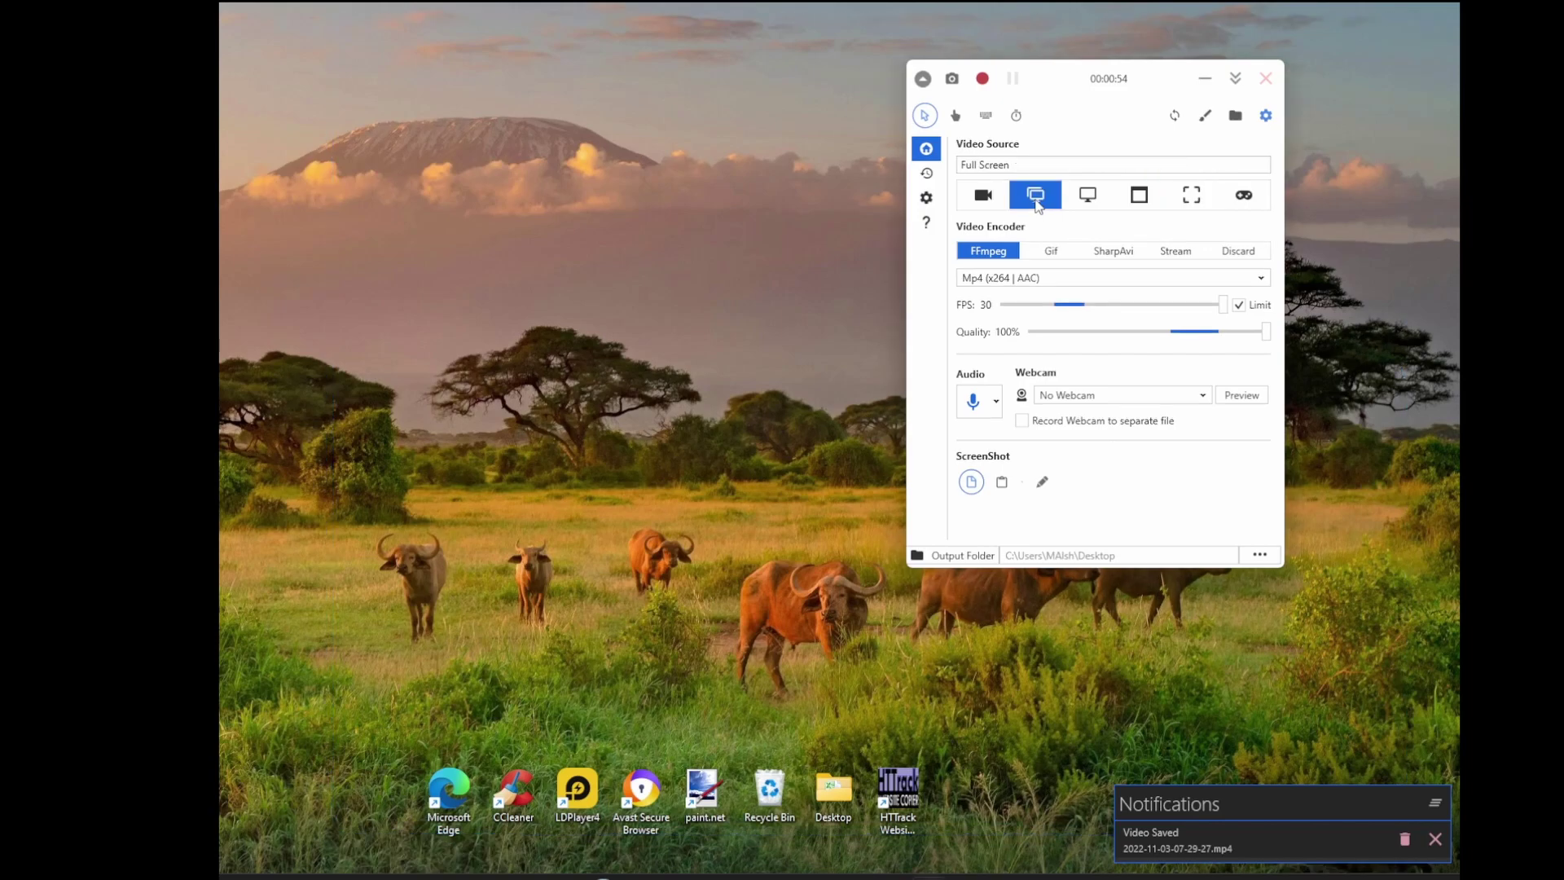
{"action": "left_click", "coordinate": [927, 173]}
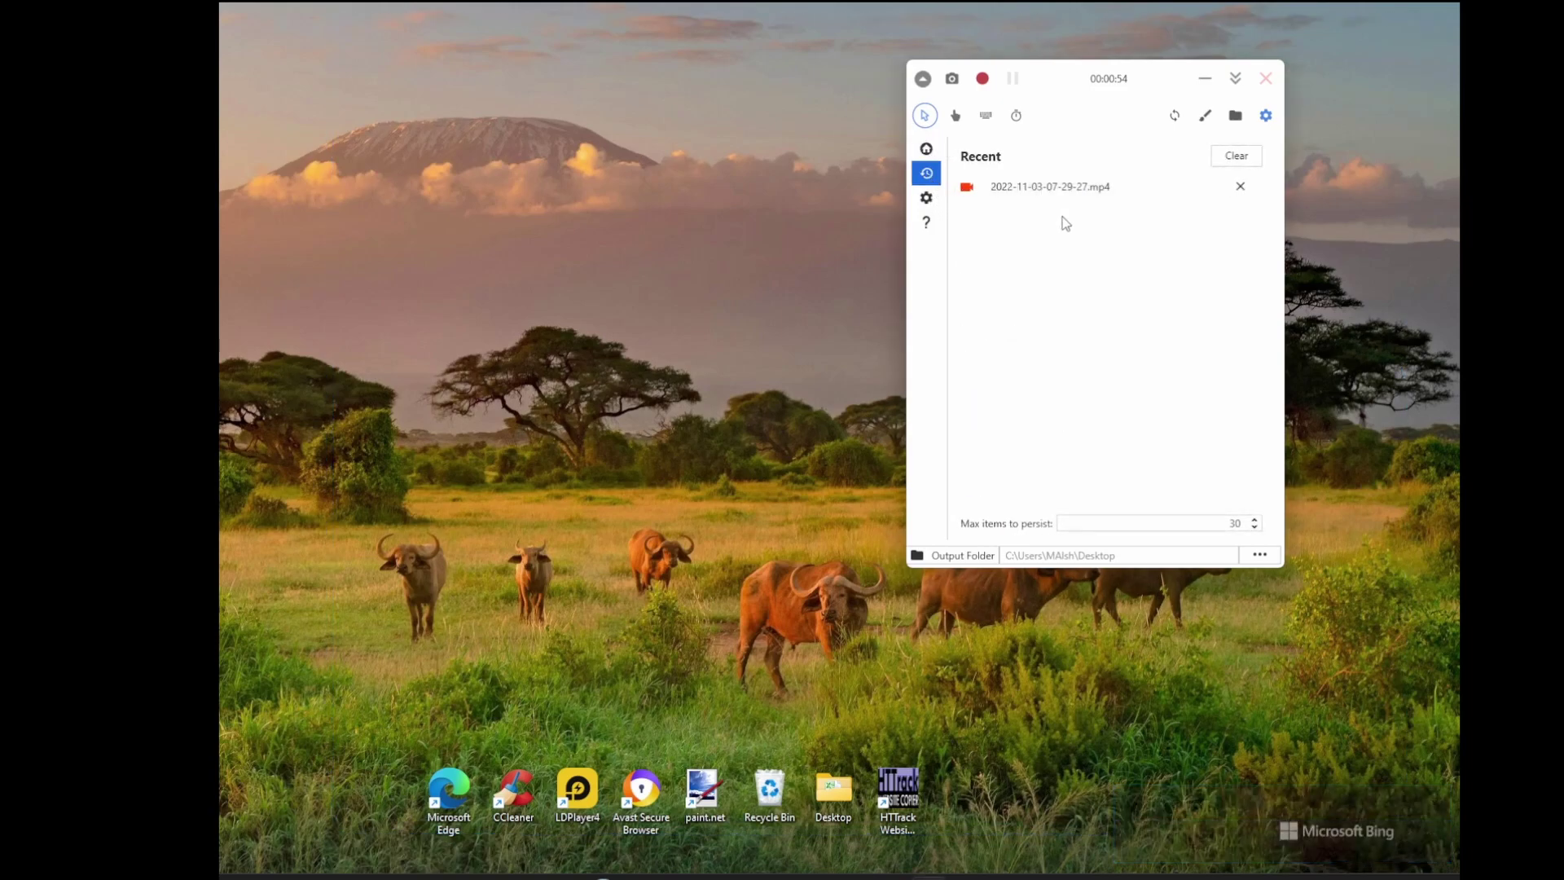